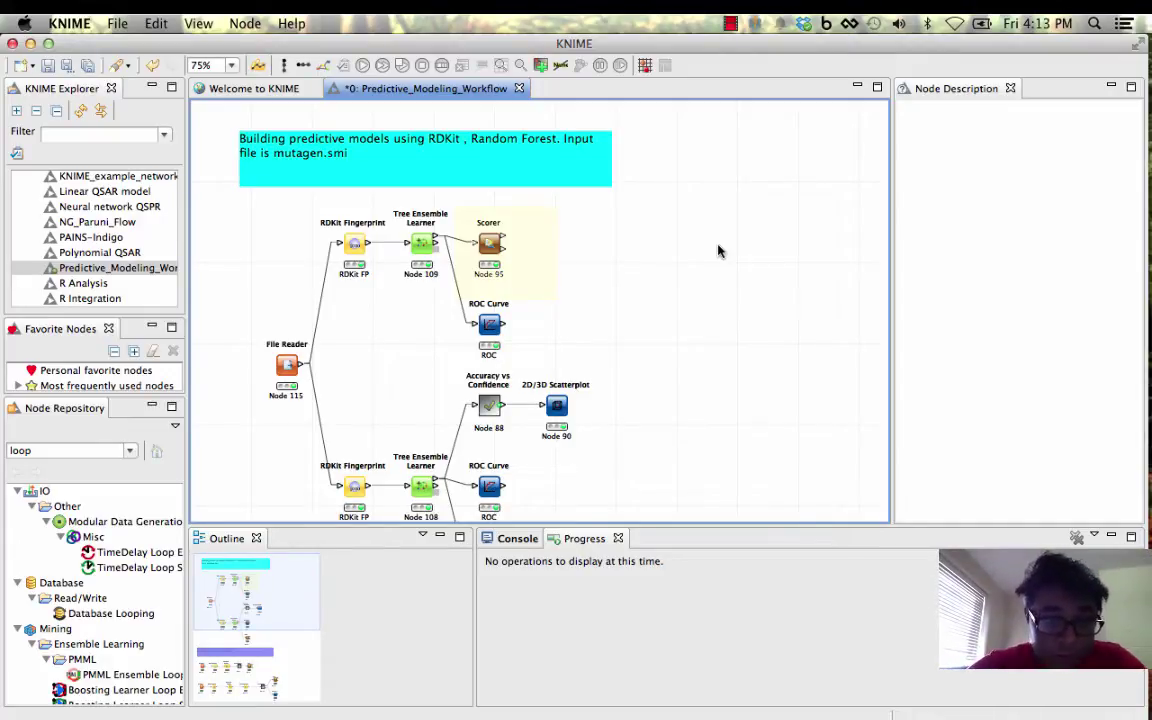
# Step: Inspect the File Reader's settings, including its input file path and Col0 column settings, leaving them unchanged
pyautogui.scroll(-10, 718, 251)
pyautogui.scroll(10, 718, 251)
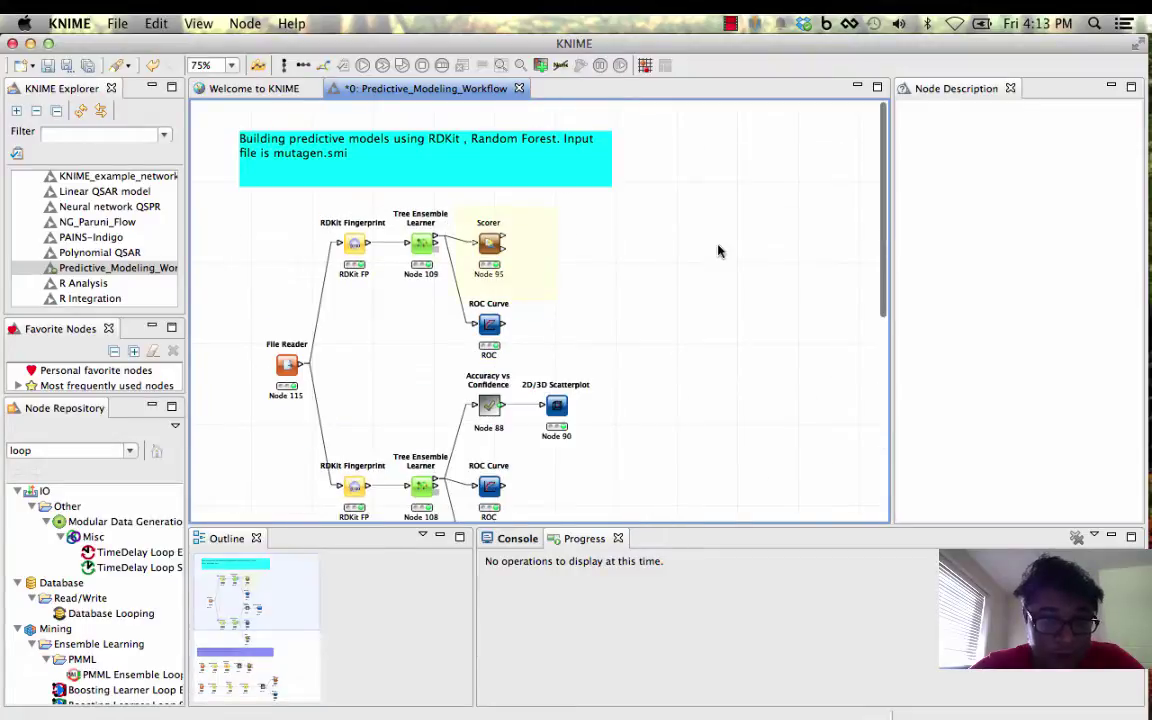
pyautogui.scroll(-5, 718, 251)
pyautogui.scroll(4, 718, 251)
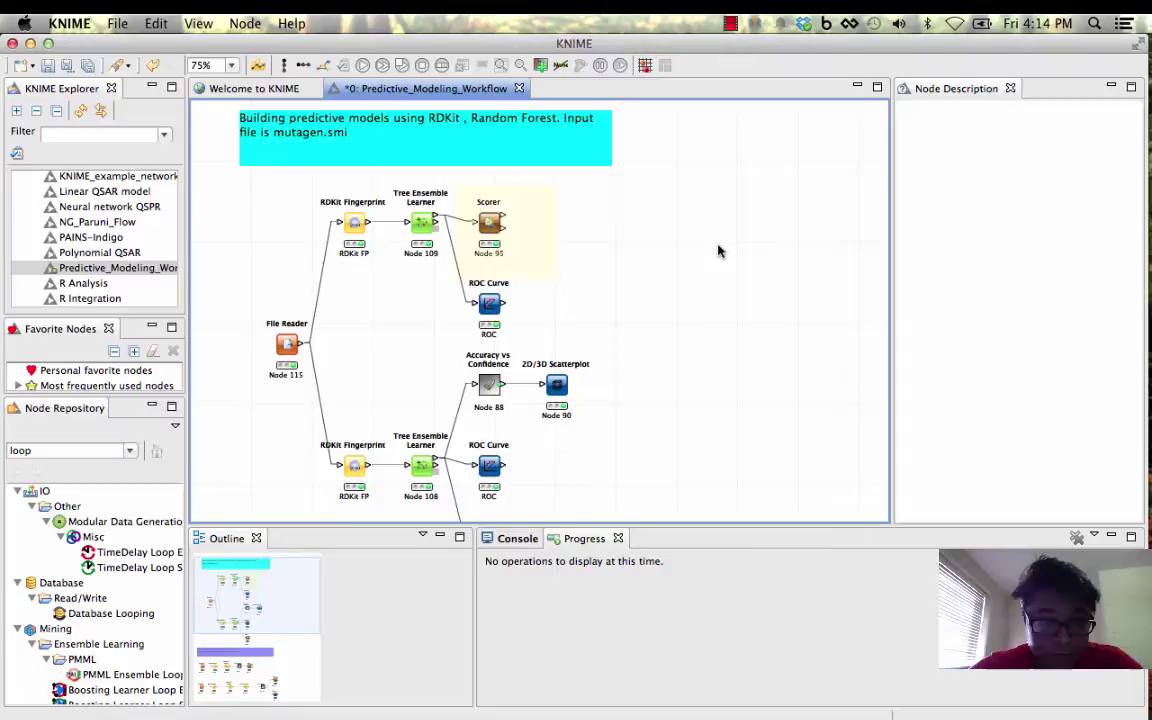
pyautogui.scroll(-8, 718, 251)
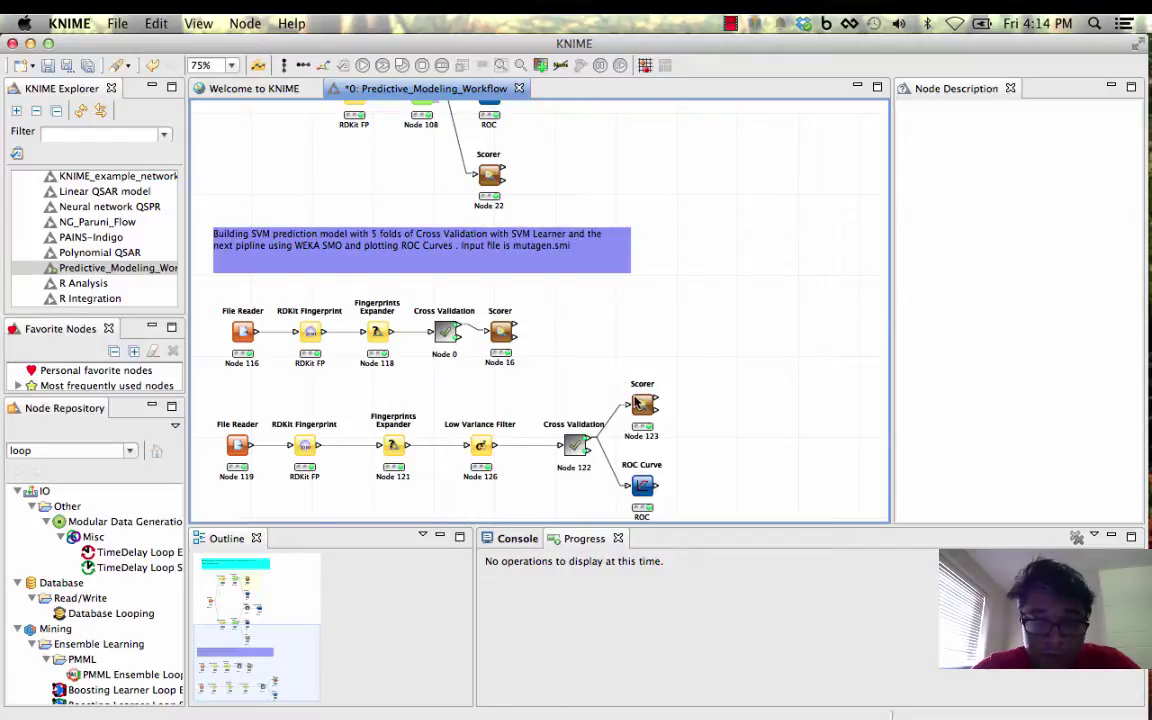
pyautogui.scroll(6, 650, 465)
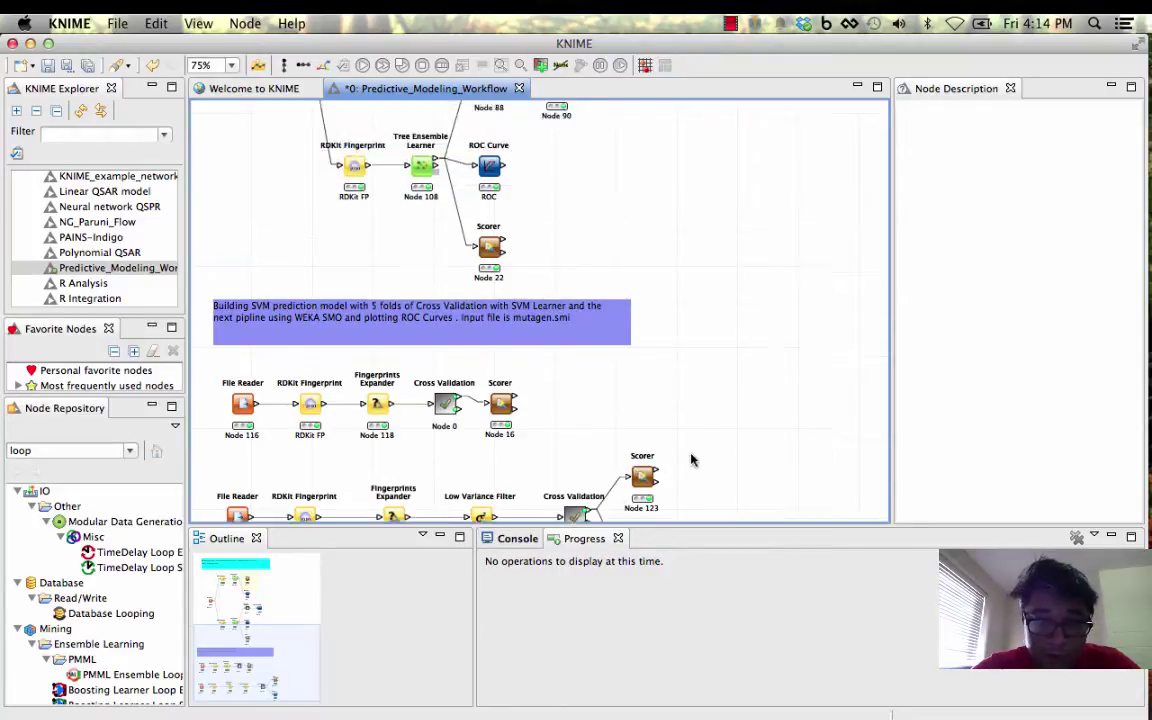
pyautogui.scroll(-6, 691, 460)
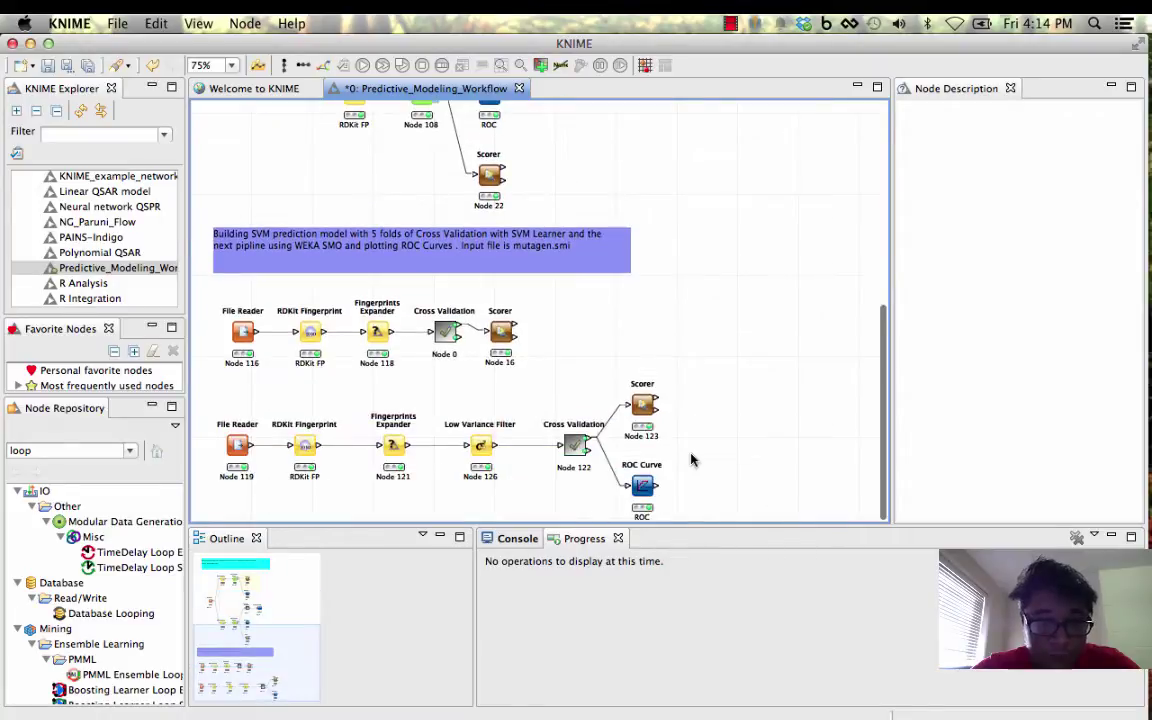
pyautogui.scroll(8, 691, 460)
pyautogui.scroll(-3, 691, 460)
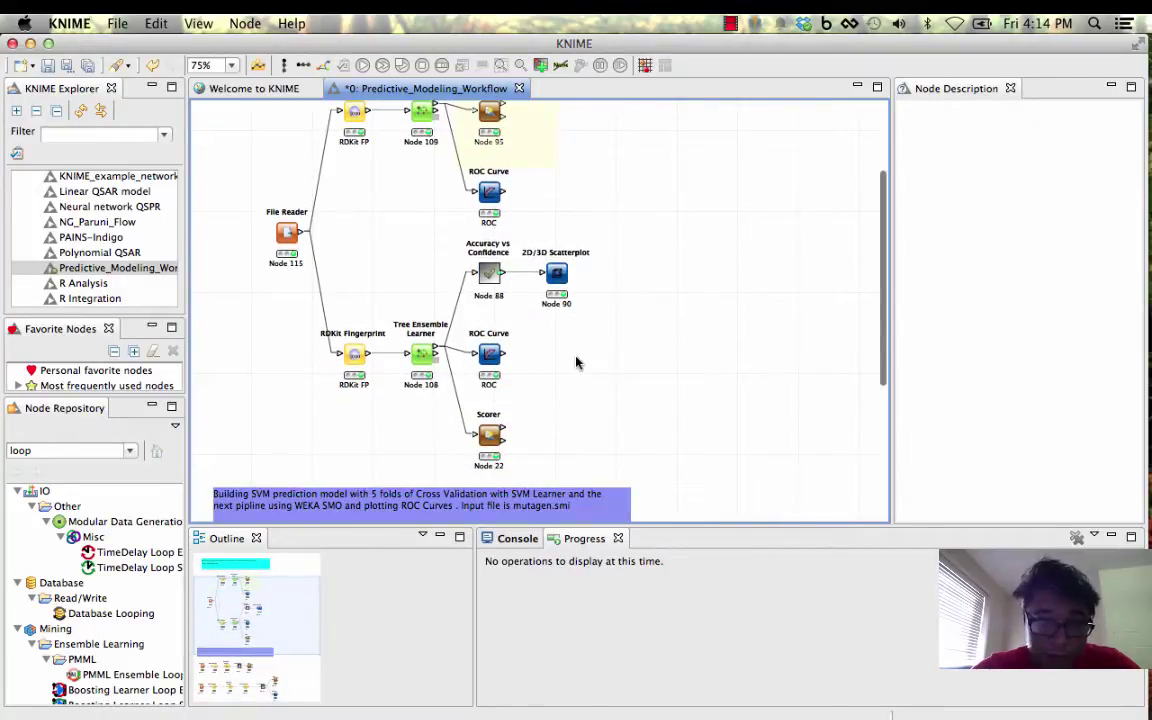
pyautogui.scroll(3, 576, 363)
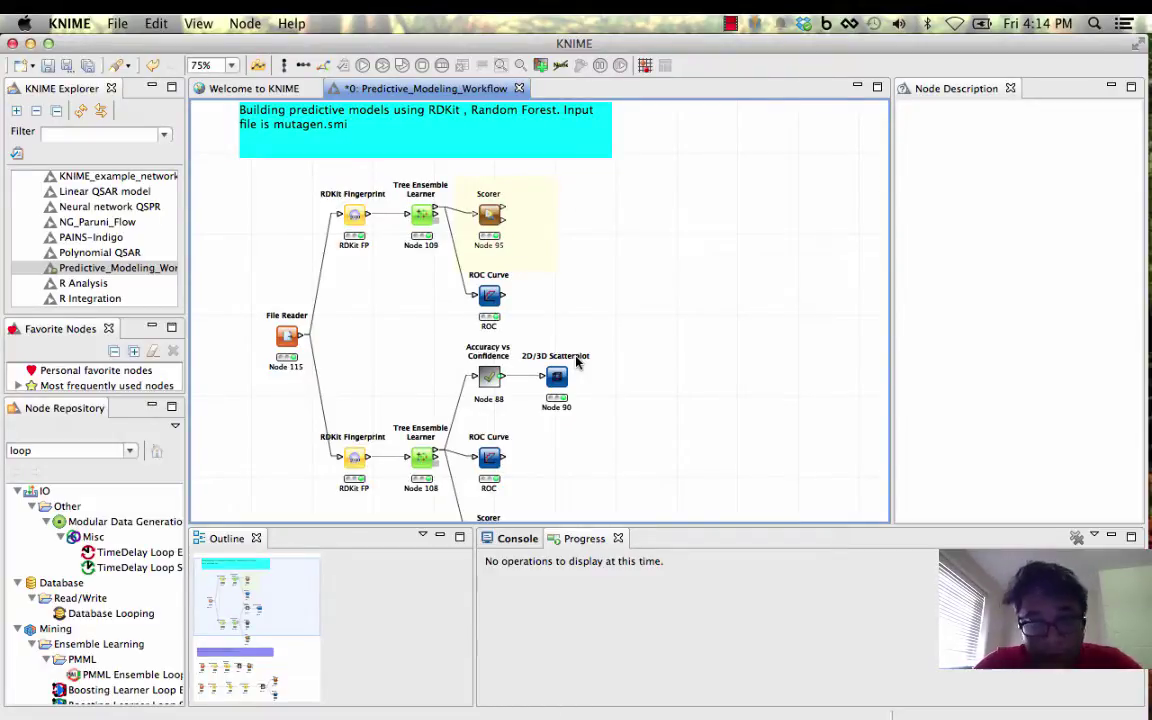
pyautogui.click(289, 334)
pyautogui.rightClick(293, 331)
pyautogui.click(296, 335)
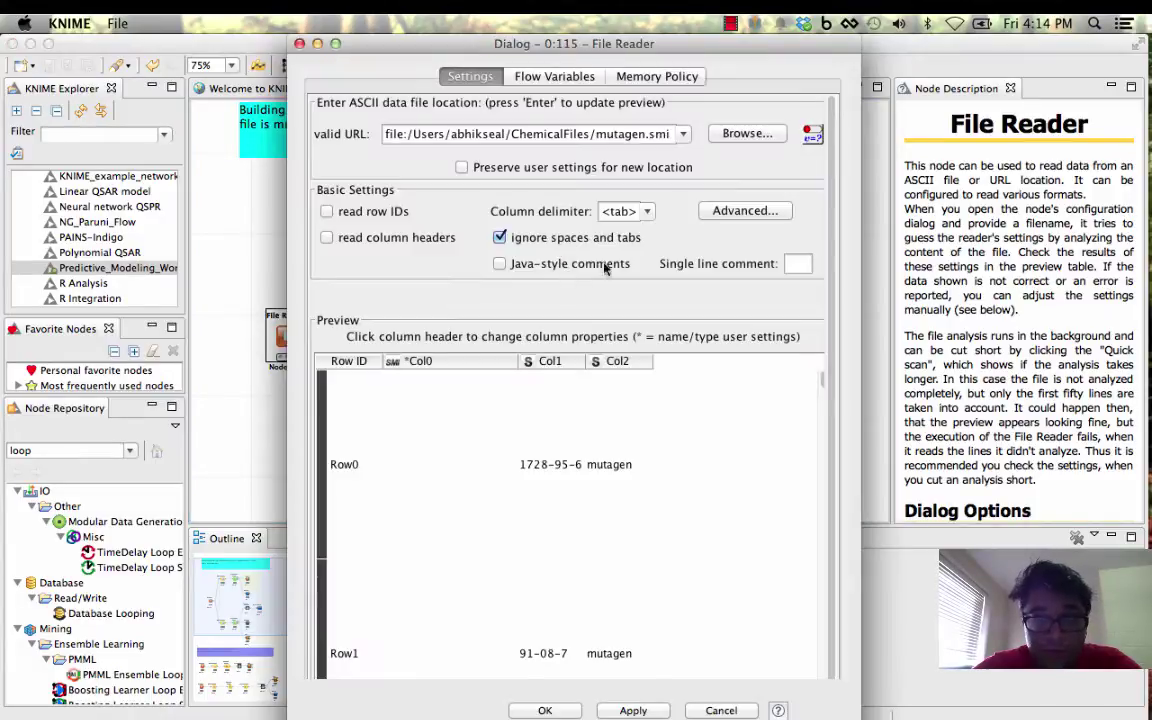
pyautogui.moveTo(638, 134); pyautogui.dragTo(655, 134)
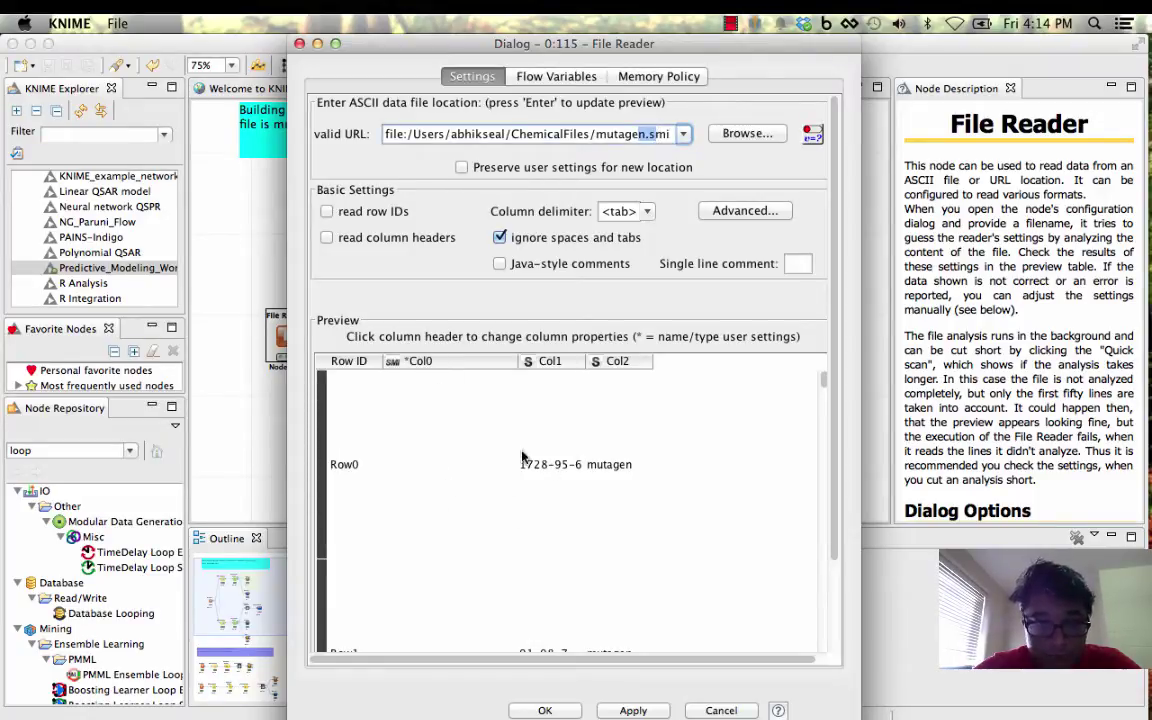
pyautogui.click(410, 361)
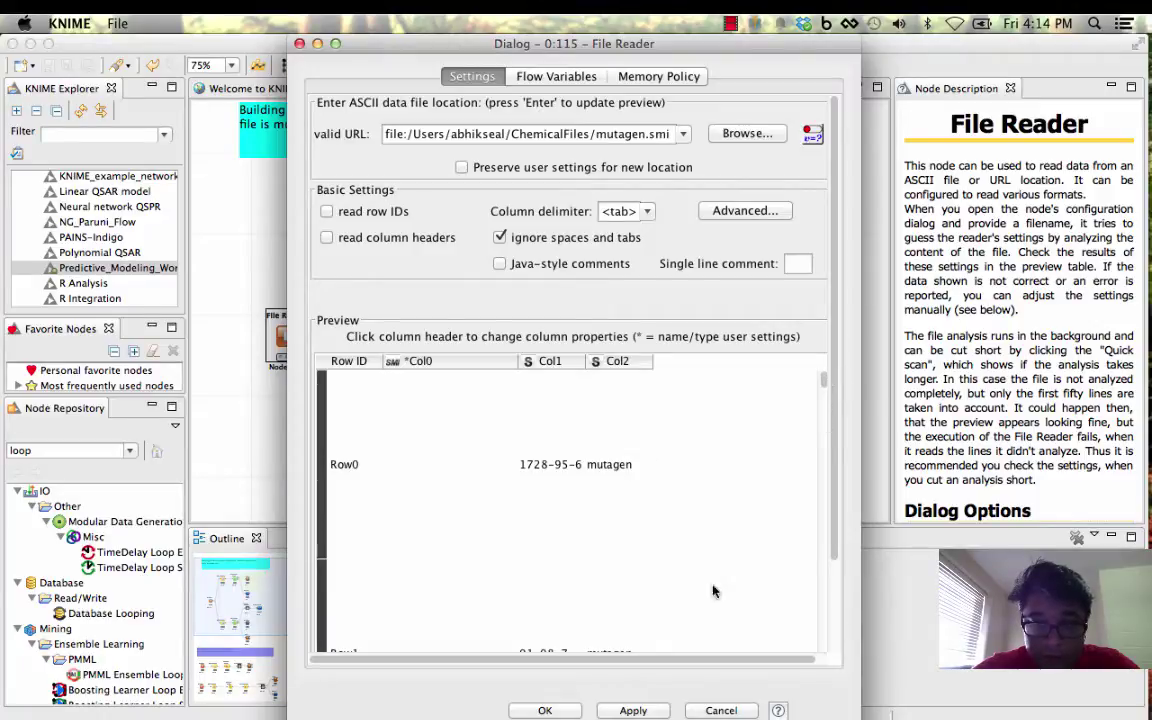
pyautogui.click(720, 710)
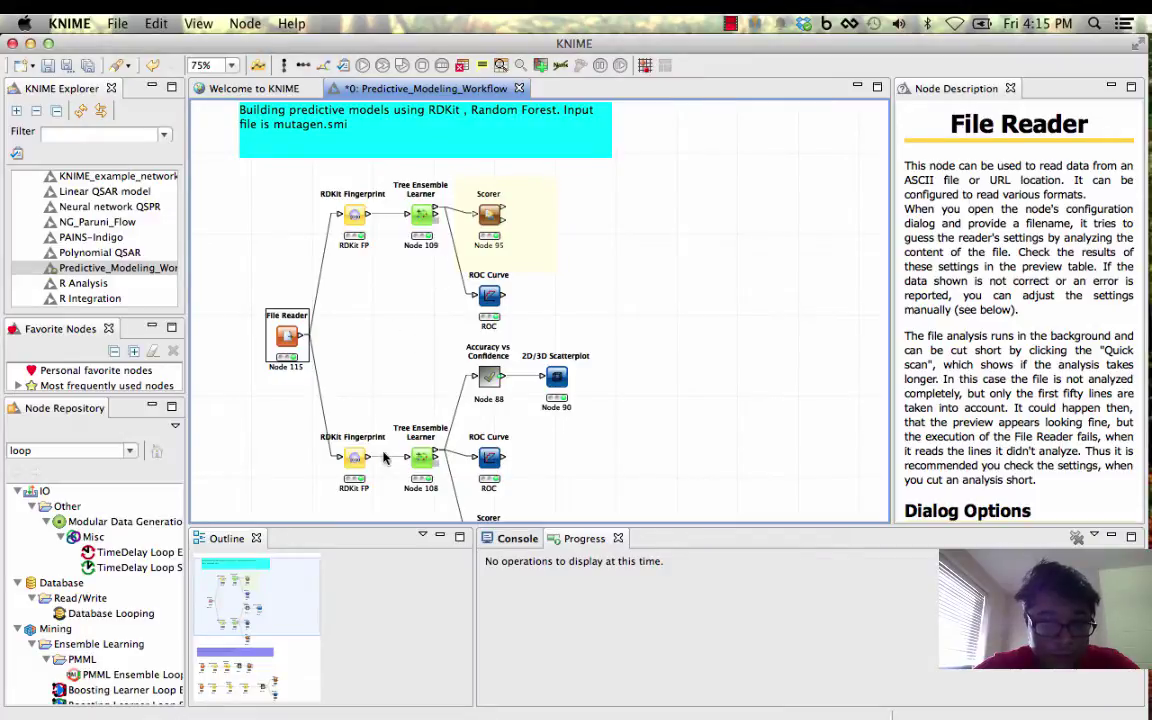
# Step: Review the lower RDKit Fingerprint node's advanced settings, Num Bits 2048 and Radius, without changes
pyautogui.rightClick(352, 455)
pyautogui.click(420, 382)
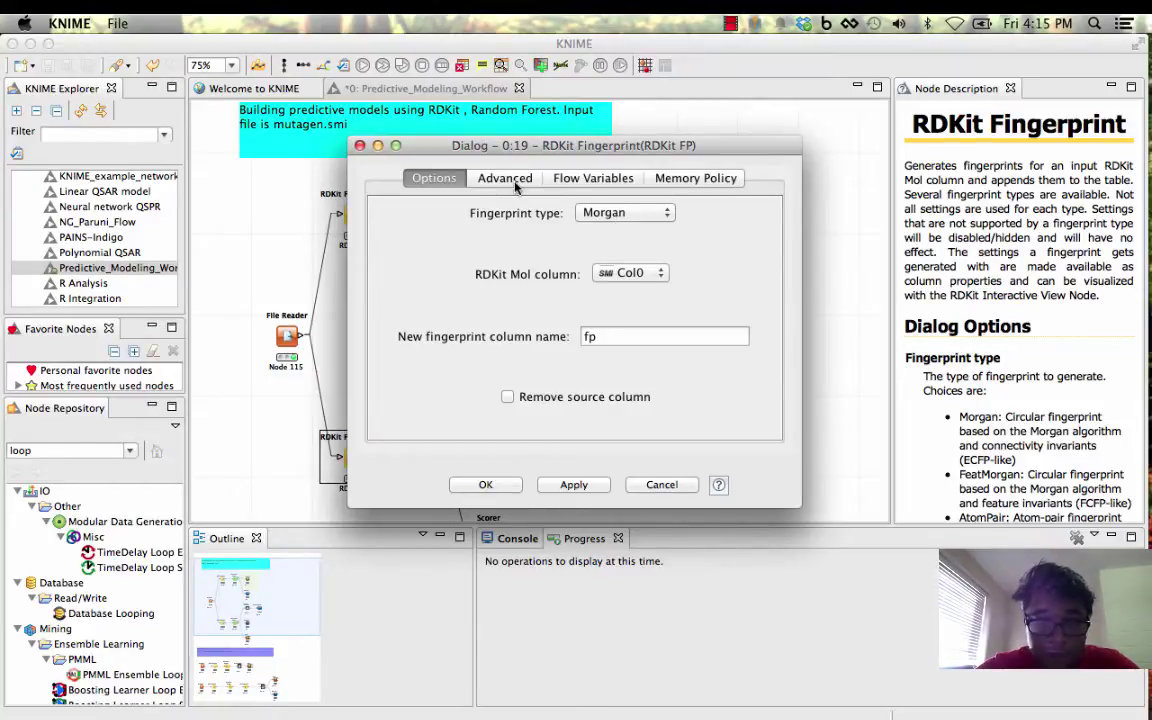
pyautogui.click(516, 185)
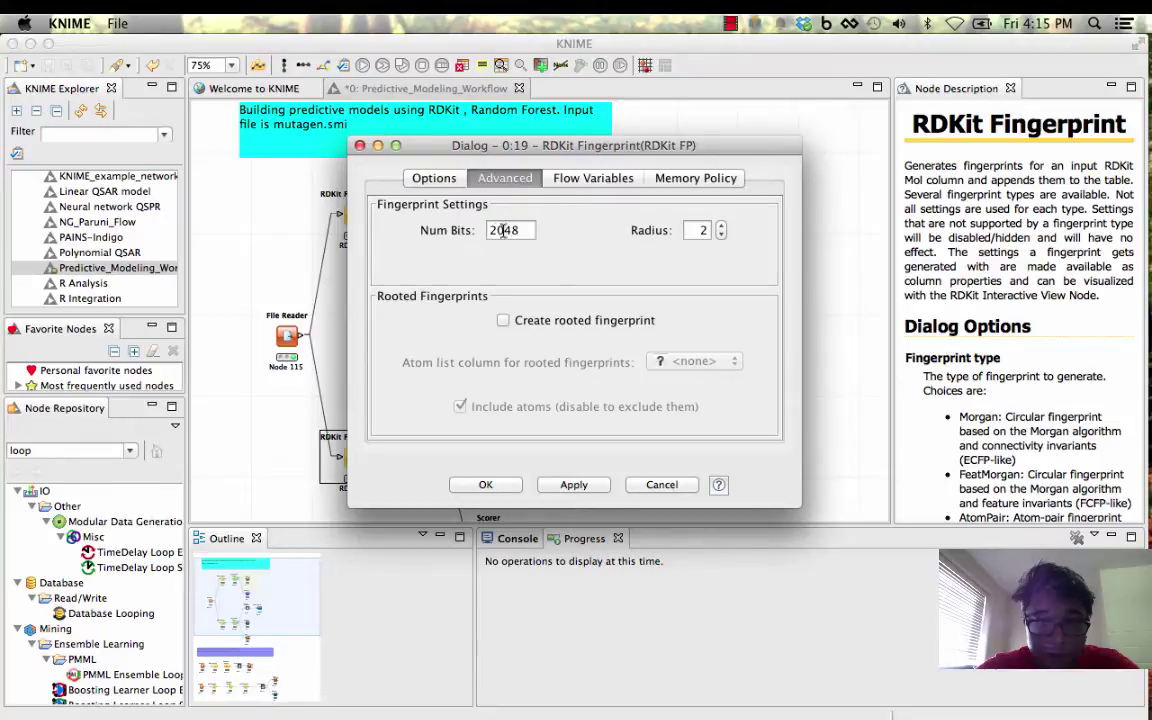
pyautogui.doubleClick(503, 230)
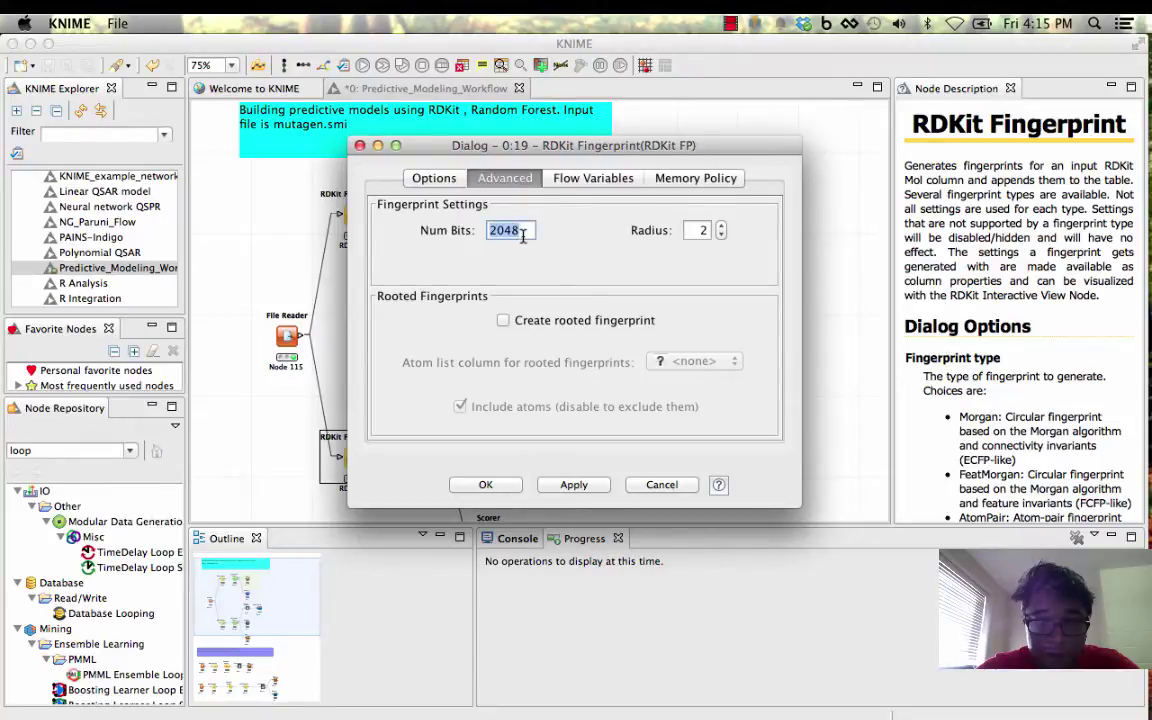
pyautogui.click(705, 231)
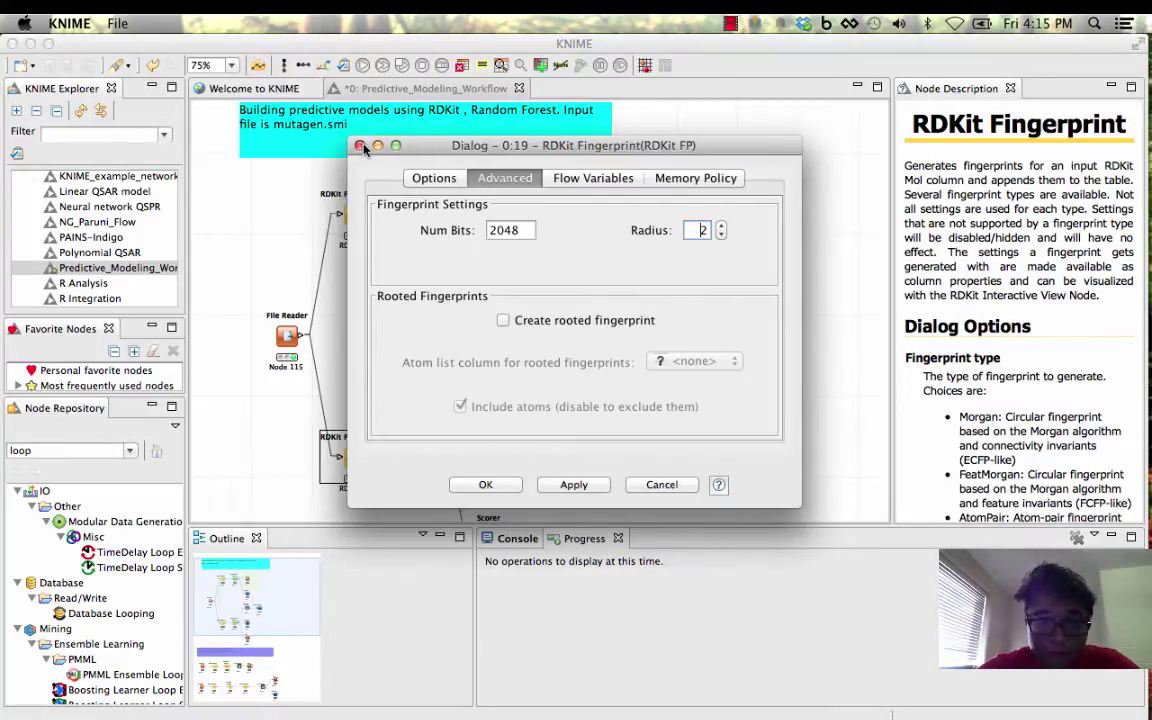
pyautogui.moveTo(600, 145); pyautogui.dragTo(660, 197)
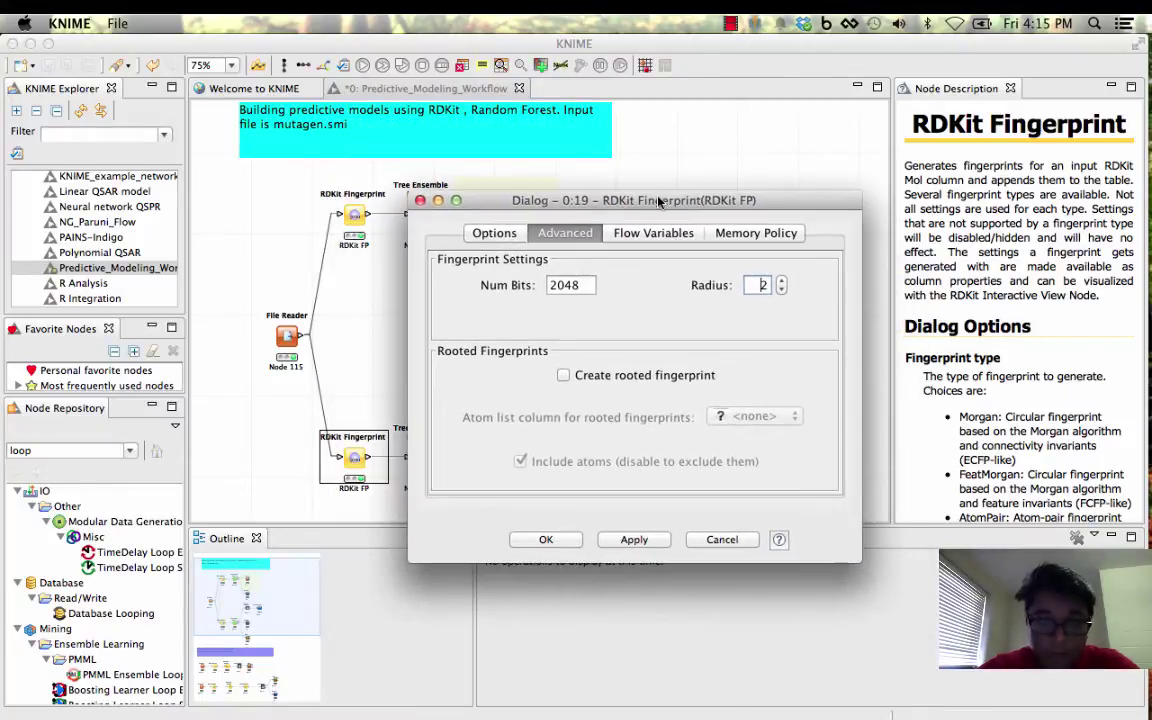
pyautogui.click(733, 541)
# Step: Check the top RDKit Fingerprint node's MACCS fingerprint settings and close them unchanged
pyautogui.scroll(1, 385, 170)
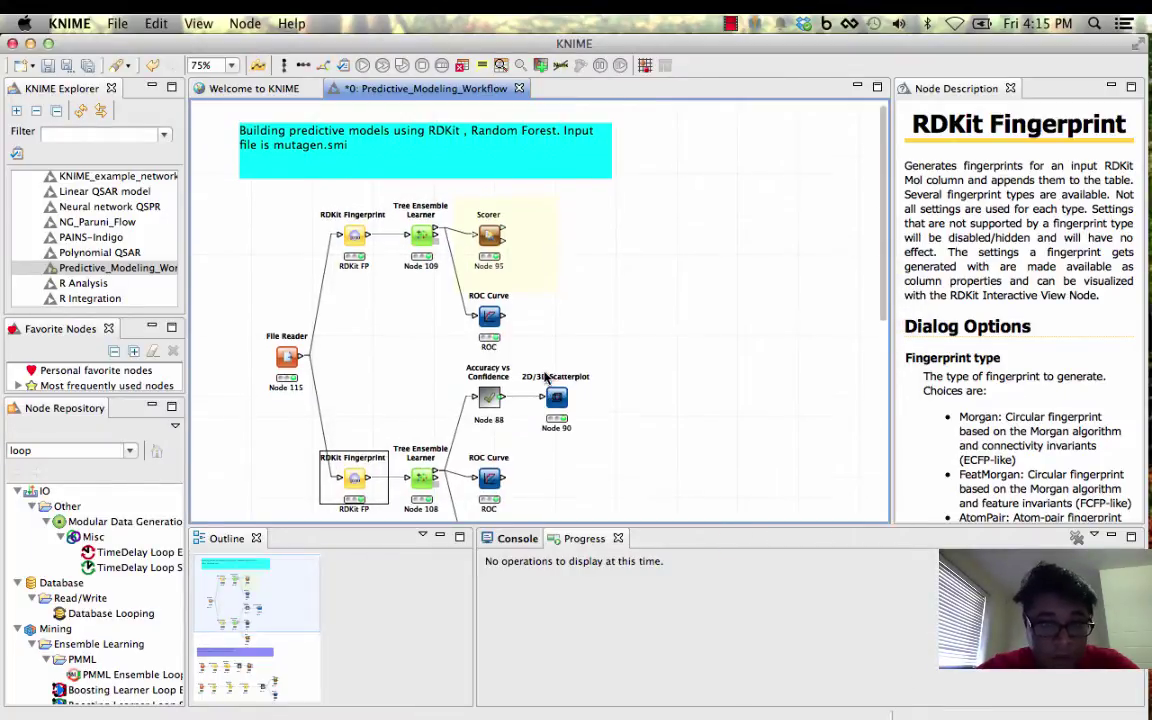
pyautogui.scroll(-3, 385, 170)
pyautogui.rightClick(362, 162)
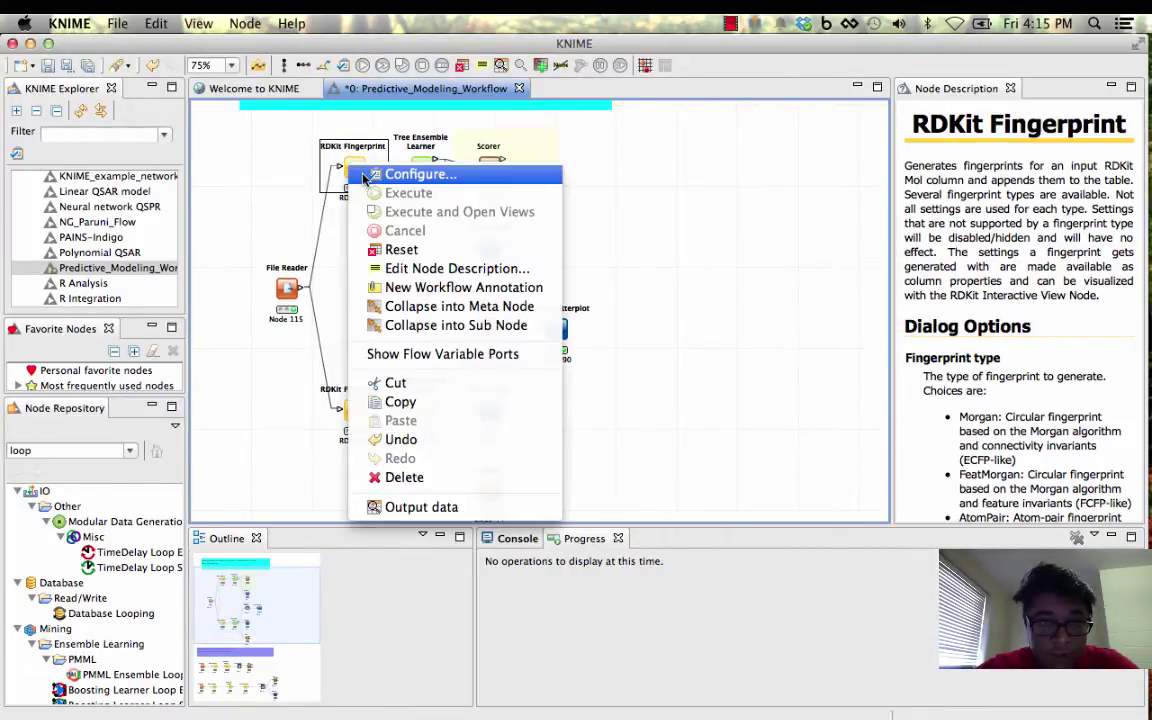
pyautogui.click(392, 172)
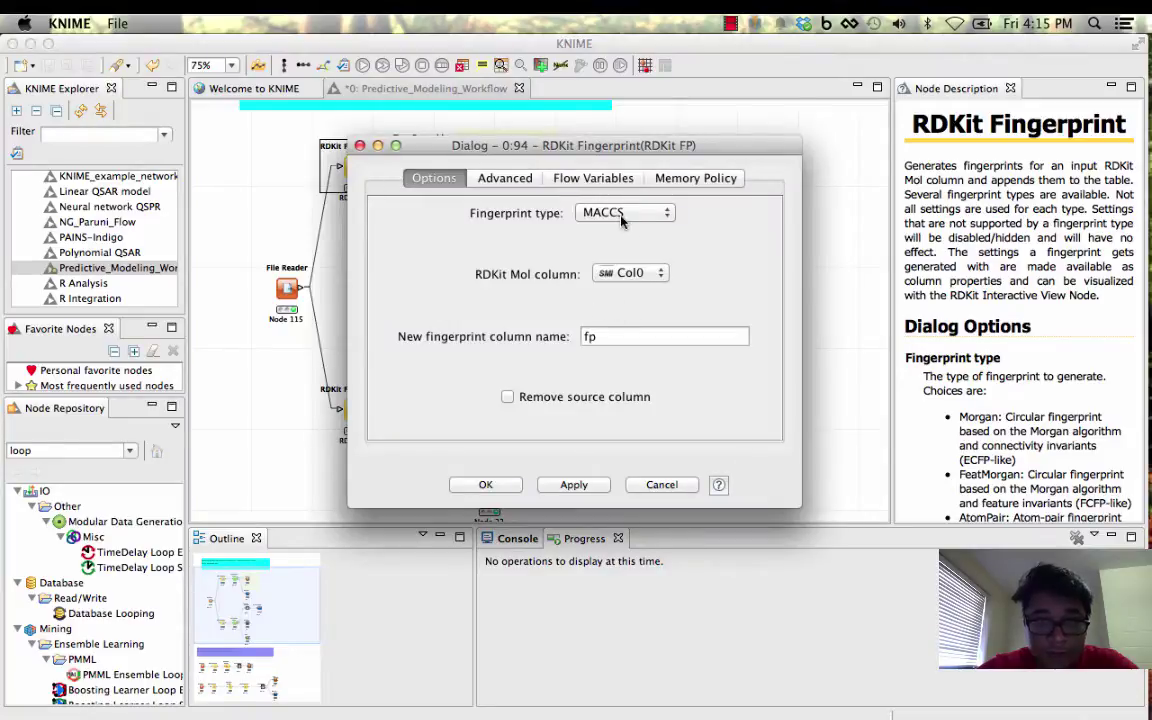
pyautogui.click(661, 484)
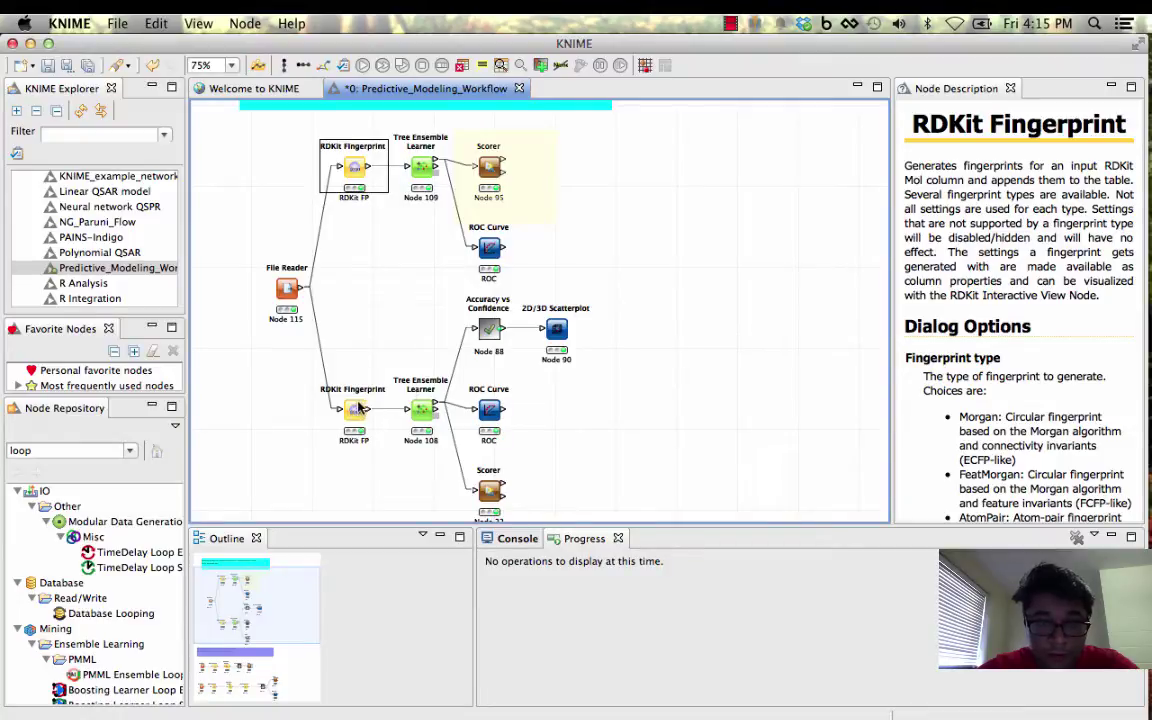
# Step: Review the top Tree Ensemble Learner's settings and dismiss them unchanged
pyautogui.rightClick(421, 172)
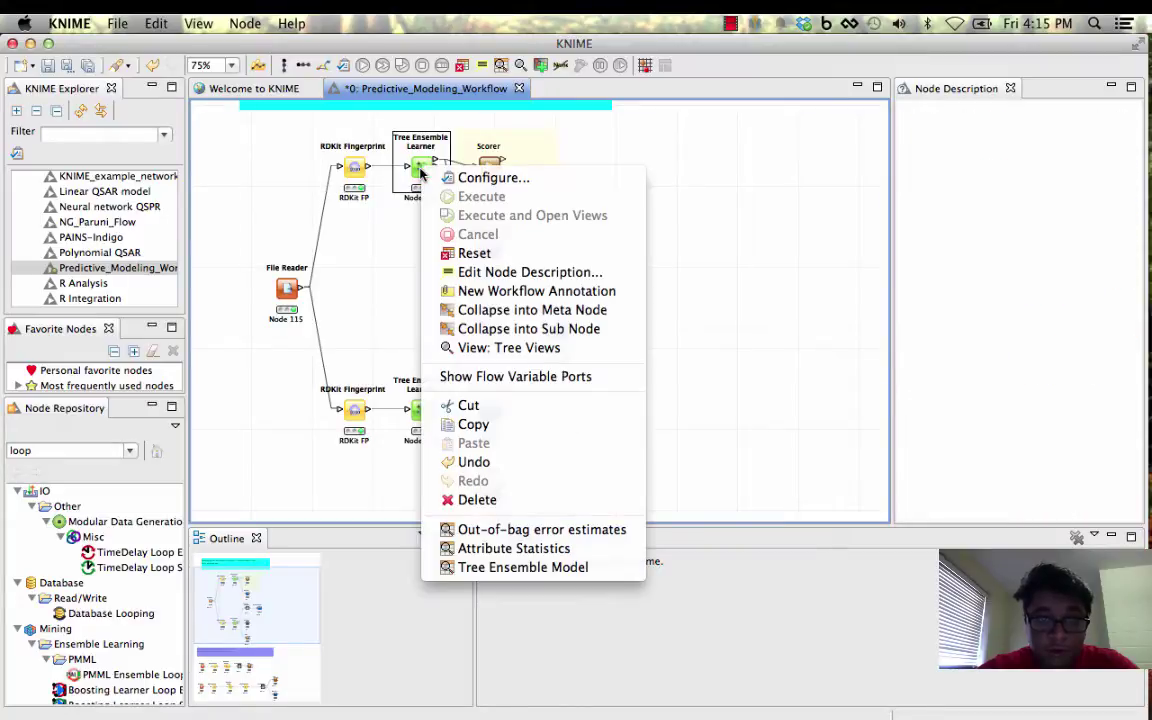
pyautogui.click(446, 176)
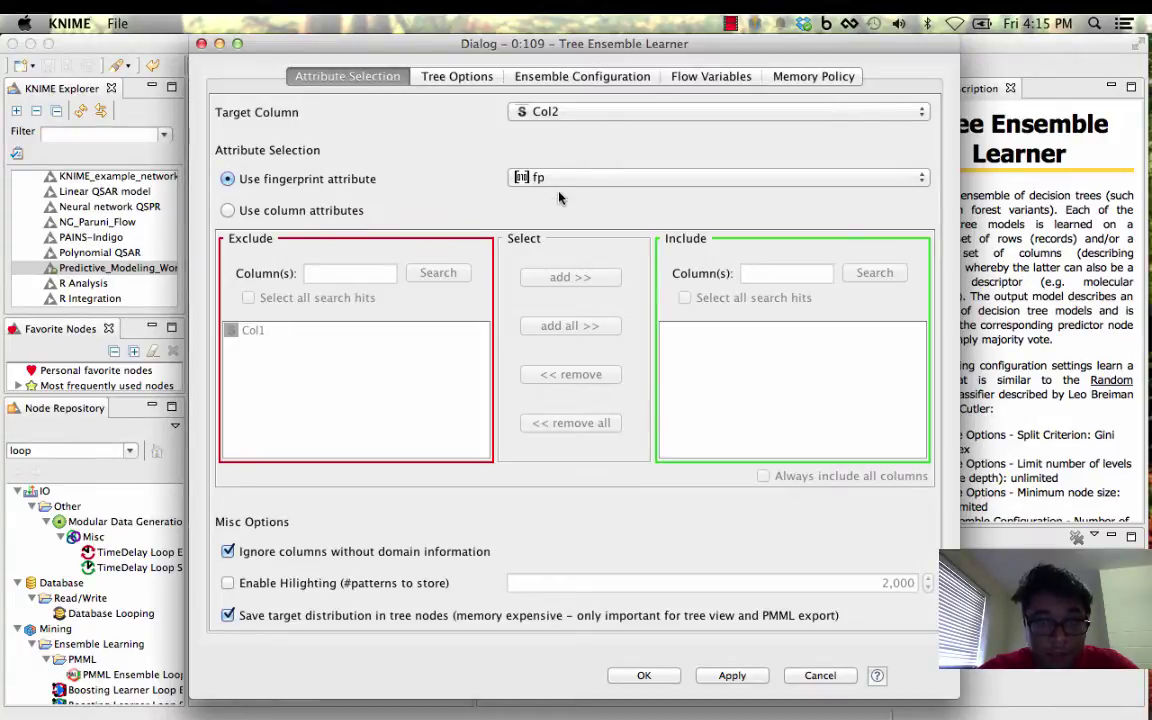
pyautogui.click(800, 675)
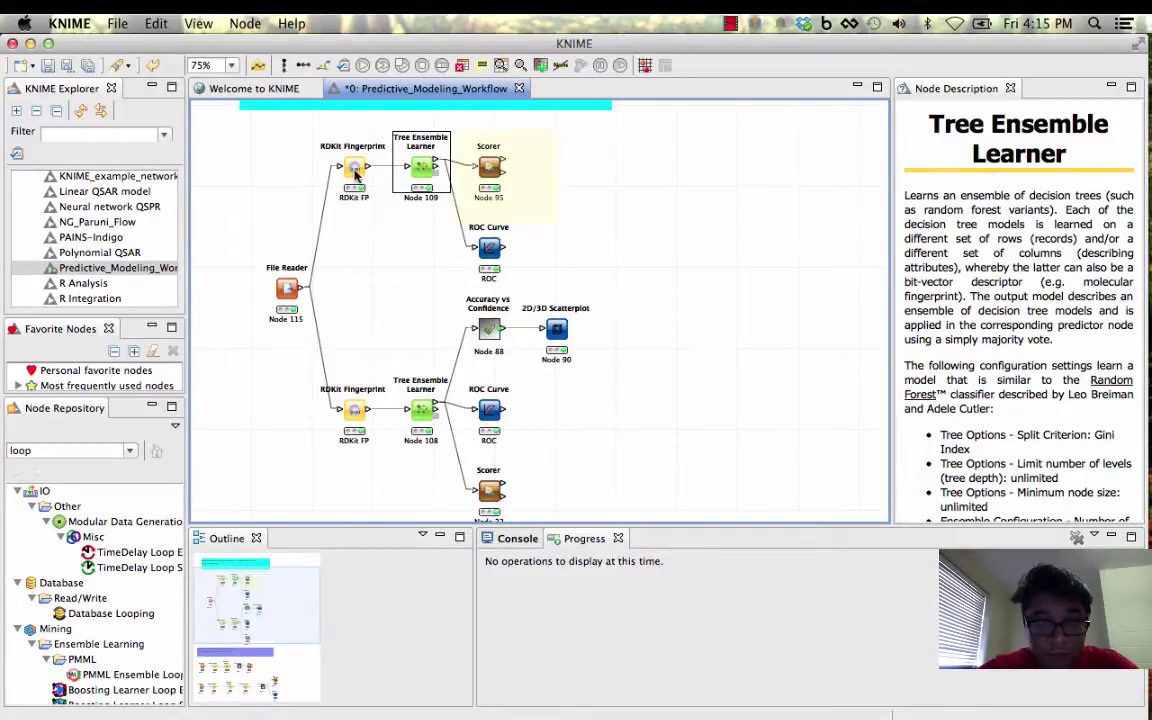
pyautogui.rightClick(425, 172)
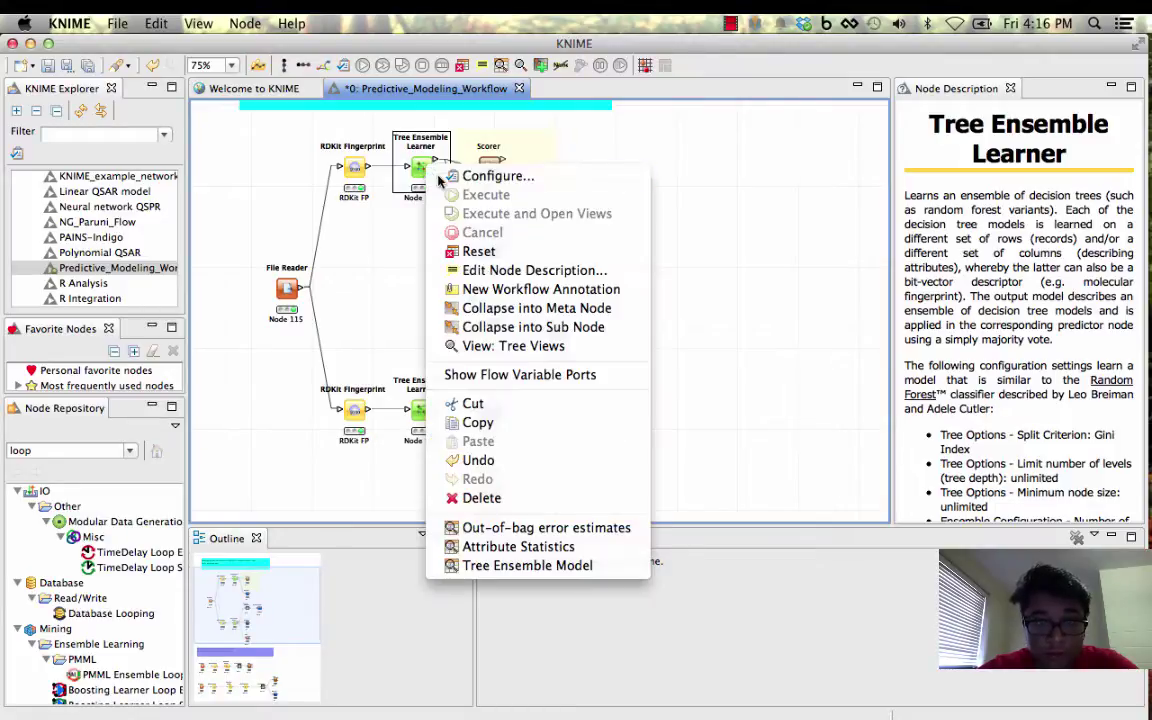
pyautogui.click(488, 175)
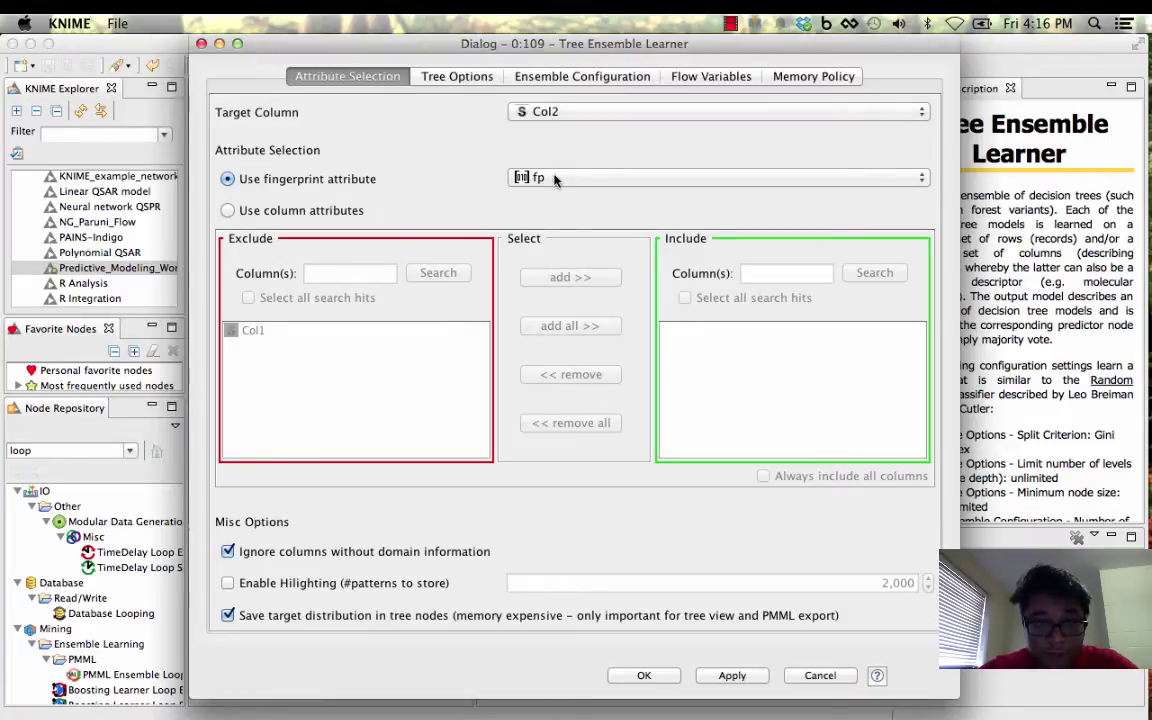
pyautogui.press('Escape')
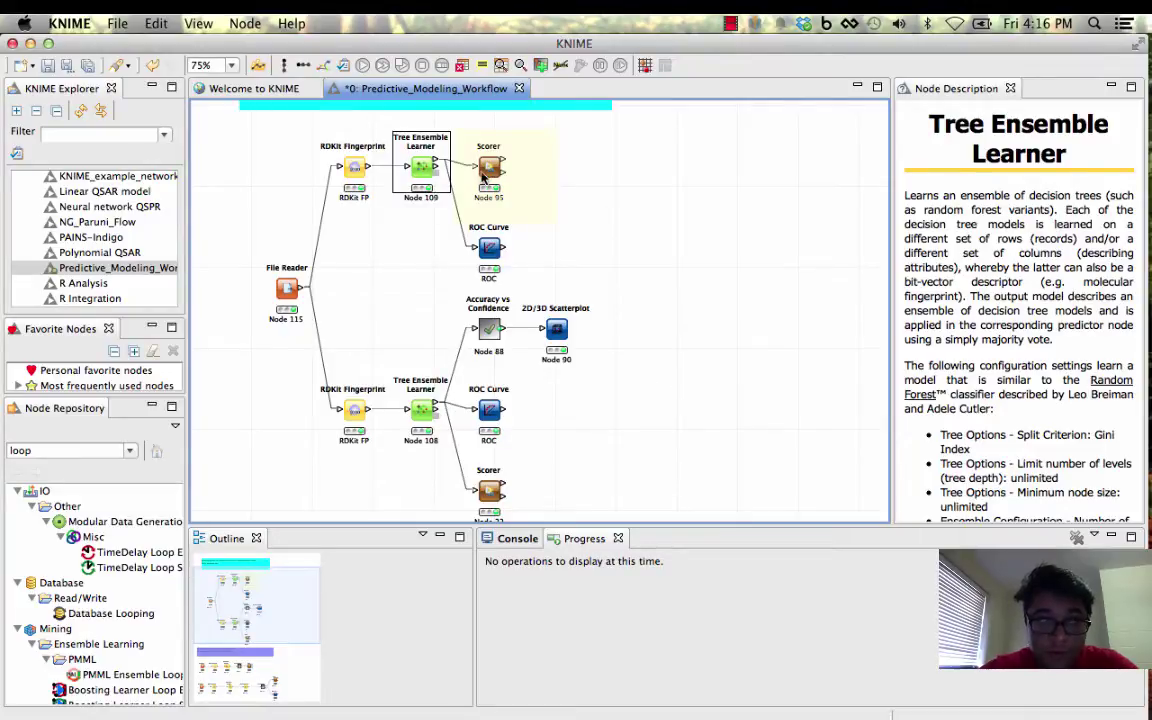
# Step: View the upper RDKit Fingerprint output table (3514 rows, Col0–Col2 and fp) in an enlarged window
pyautogui.moveTo(432, 173)
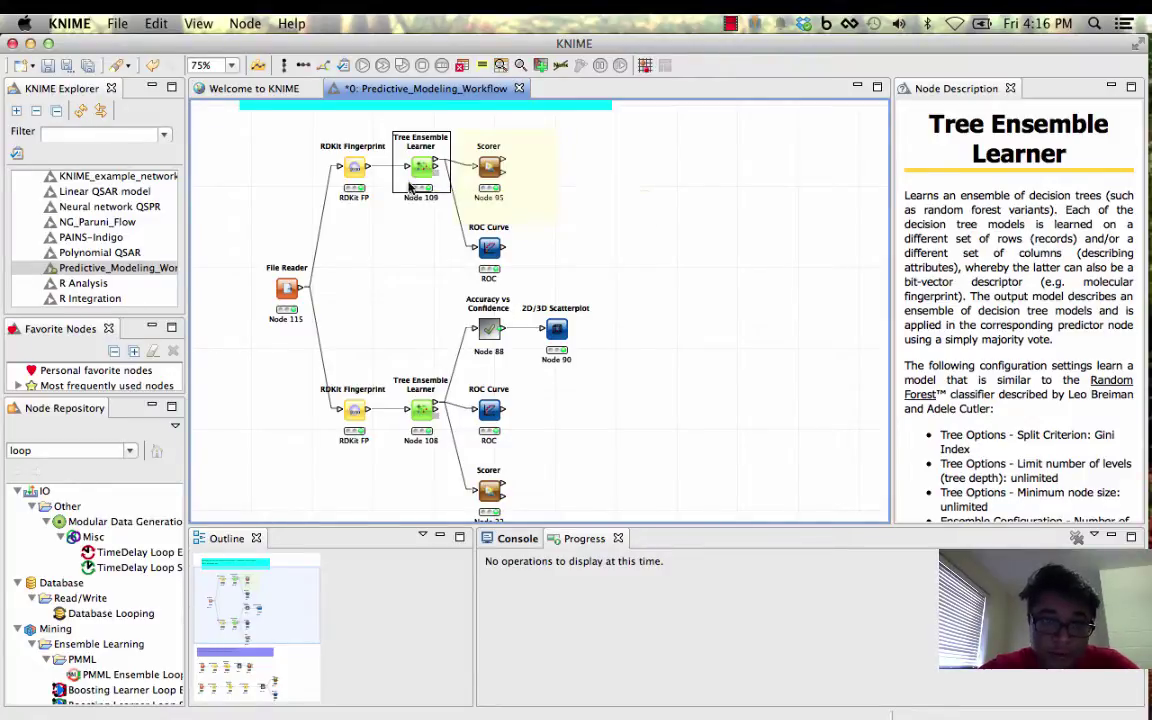
pyautogui.click(355, 170)
pyautogui.rightClick(355, 172)
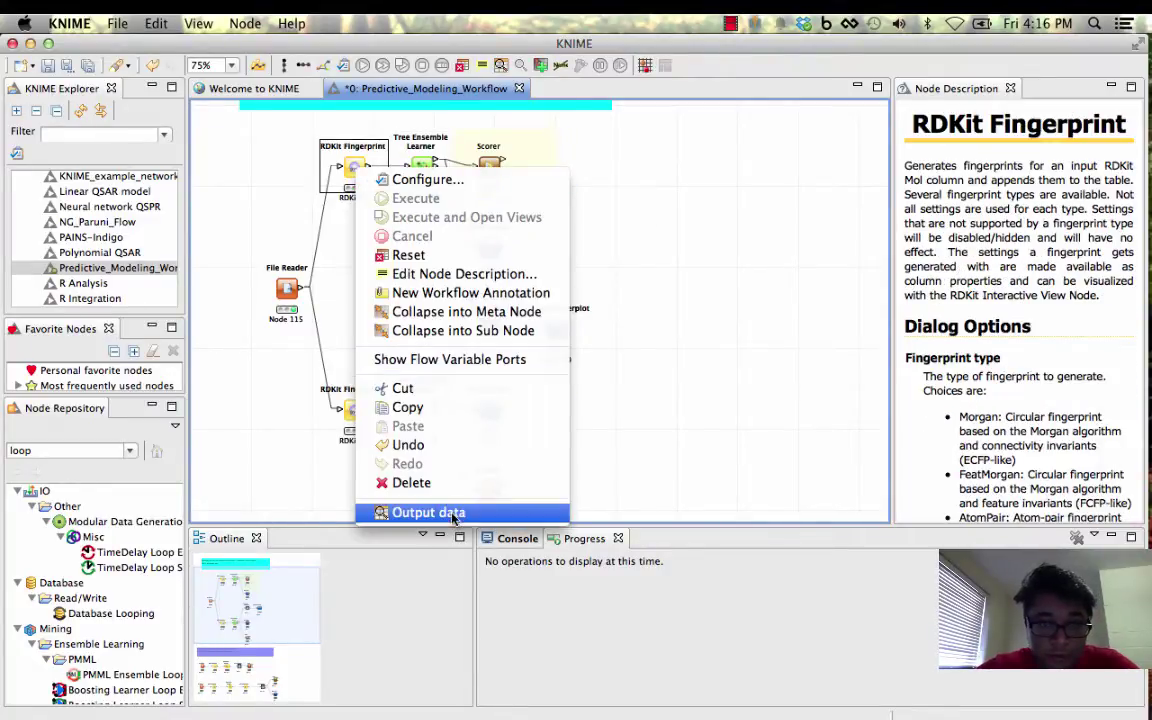
pyautogui.click(415, 511)
pyautogui.moveTo(788, 552); pyautogui.dragTo(1040, 668)
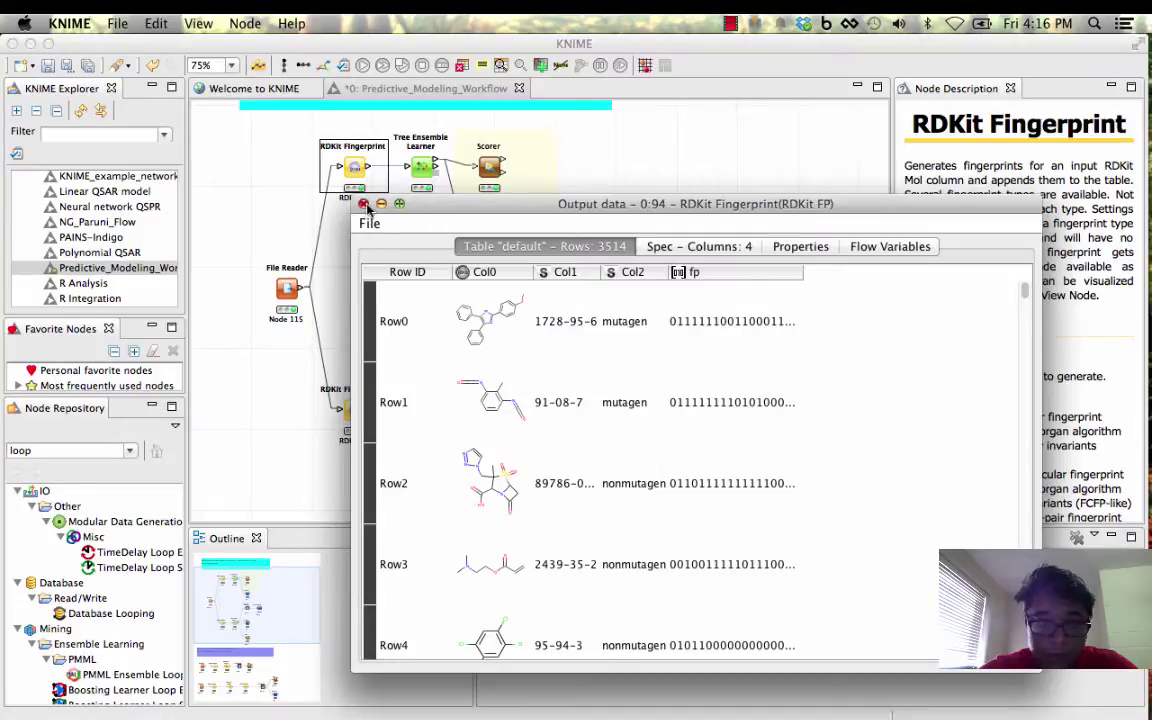
pyautogui.click(326, 184)
pyautogui.rightClick(421, 176)
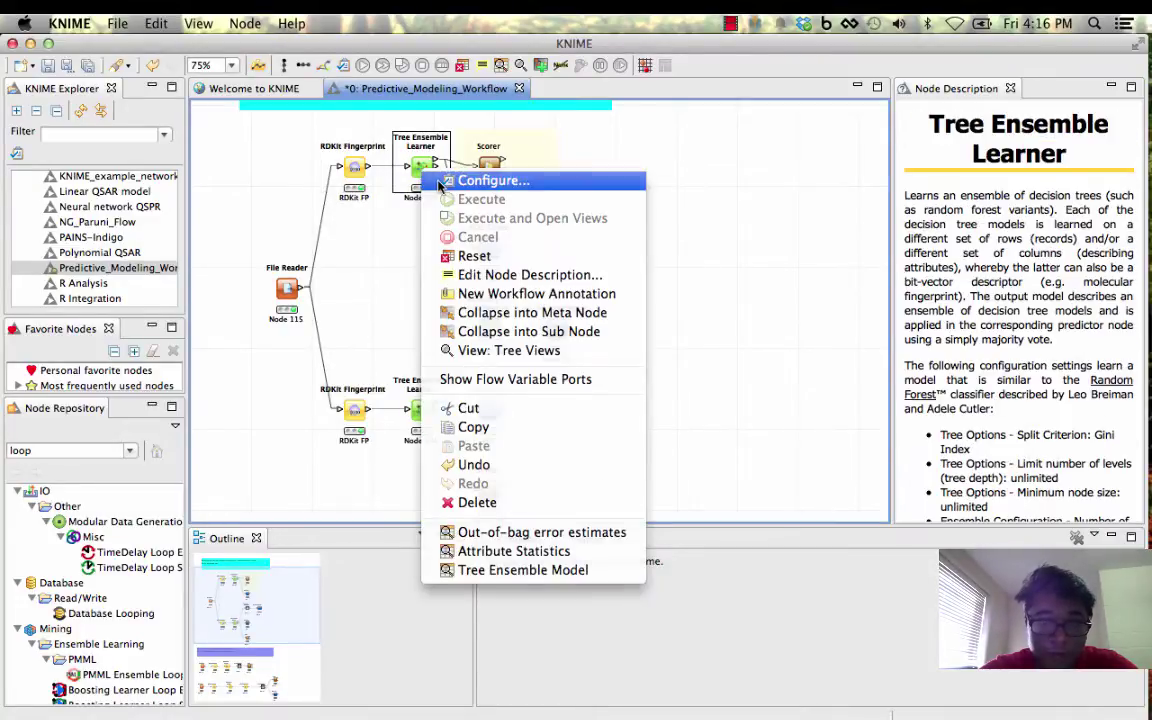
pyautogui.click(442, 181)
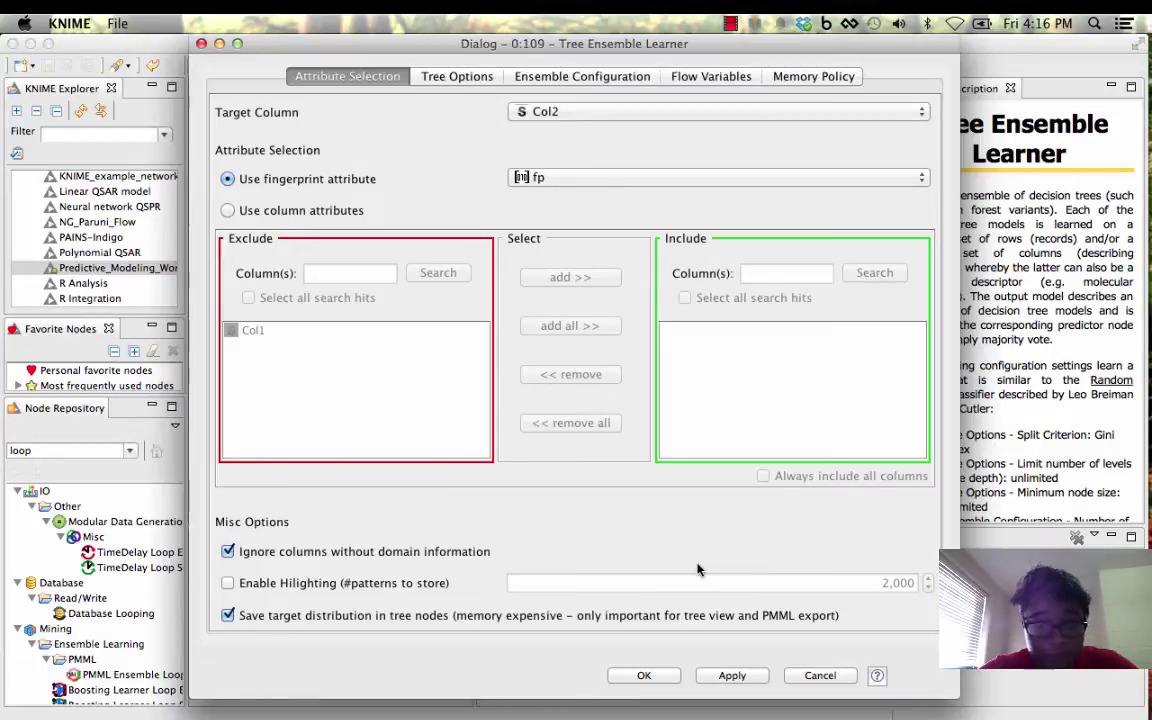
pyautogui.click(731, 675)
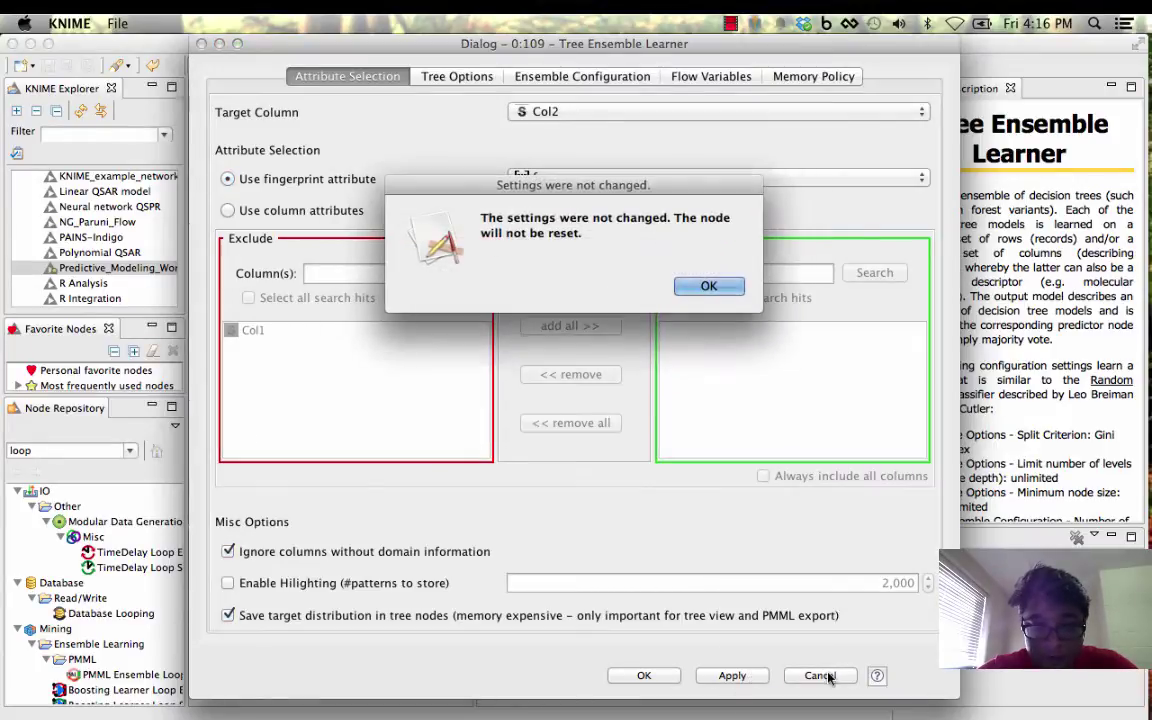
pyautogui.click(731, 289)
pyautogui.press('Escape')
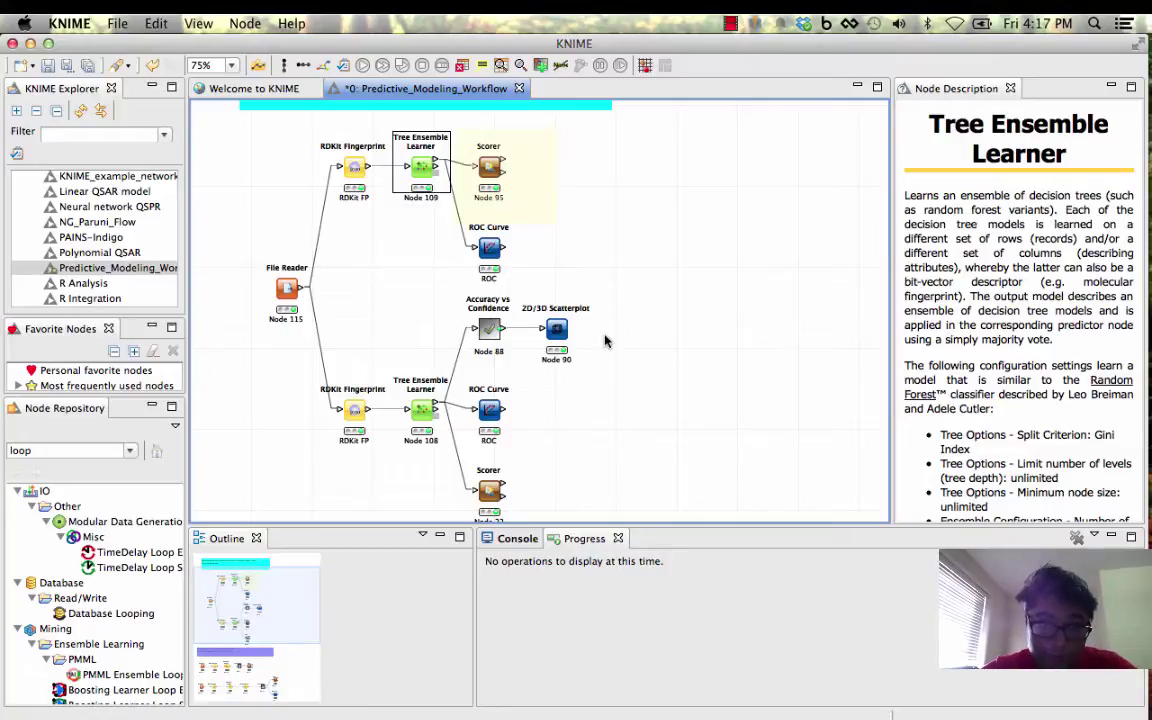
pyautogui.rightClick(484, 160)
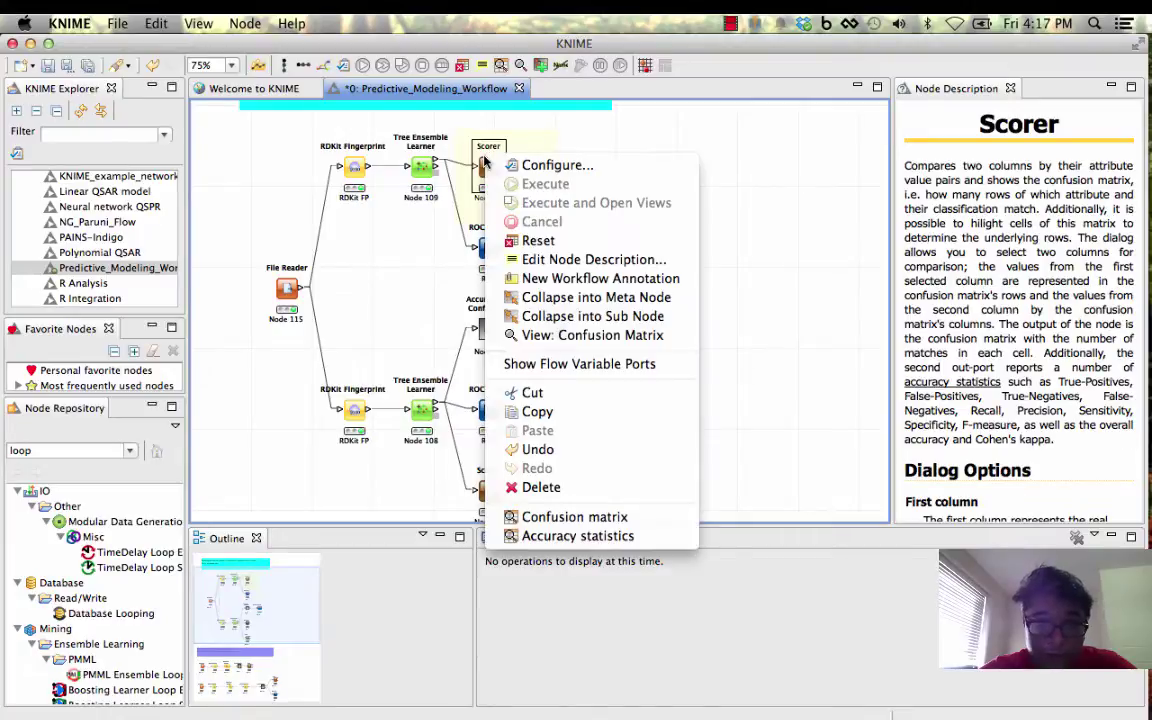
pyautogui.click(547, 517)
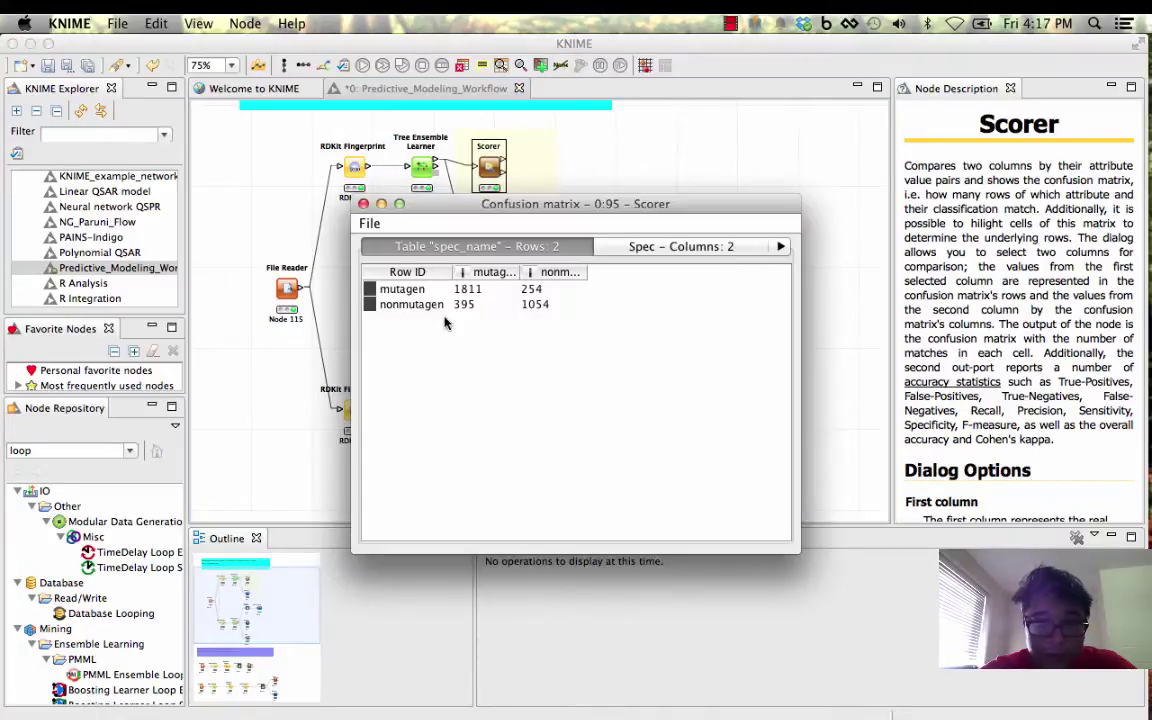
pyautogui.moveTo(497, 289); pyautogui.dragTo(320, 182)
pyautogui.click(363, 203)
pyautogui.click(490, 249)
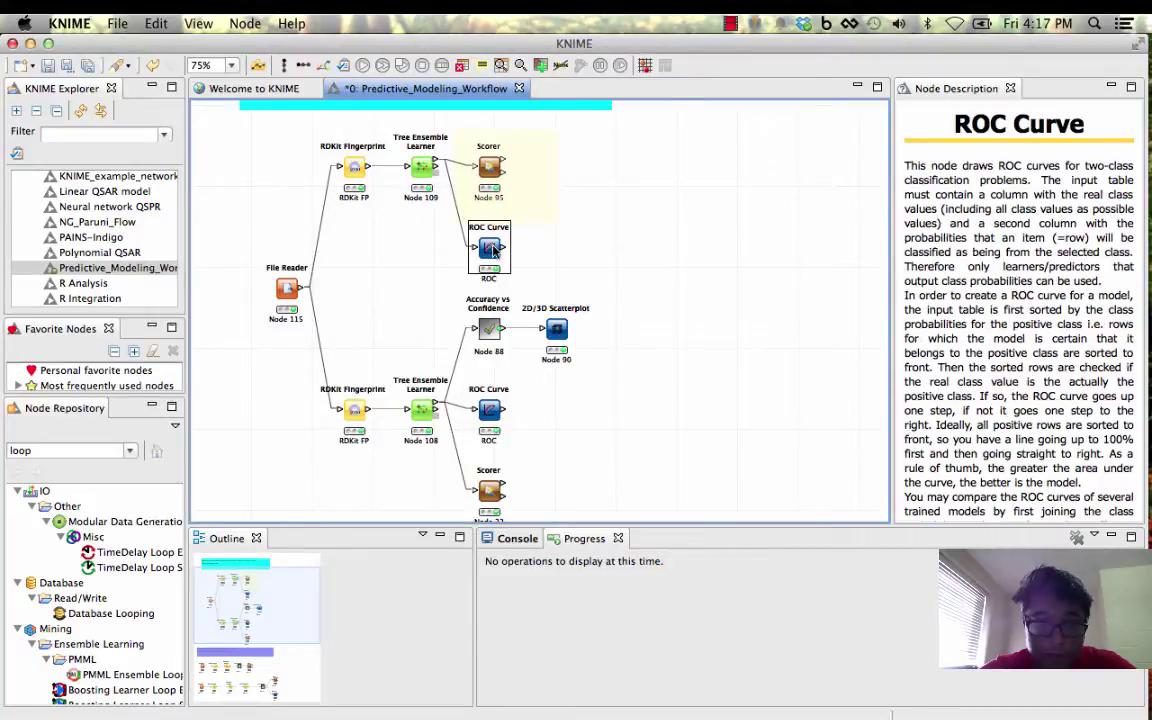
pyautogui.rightClick(491, 249)
pyautogui.click(584, 428)
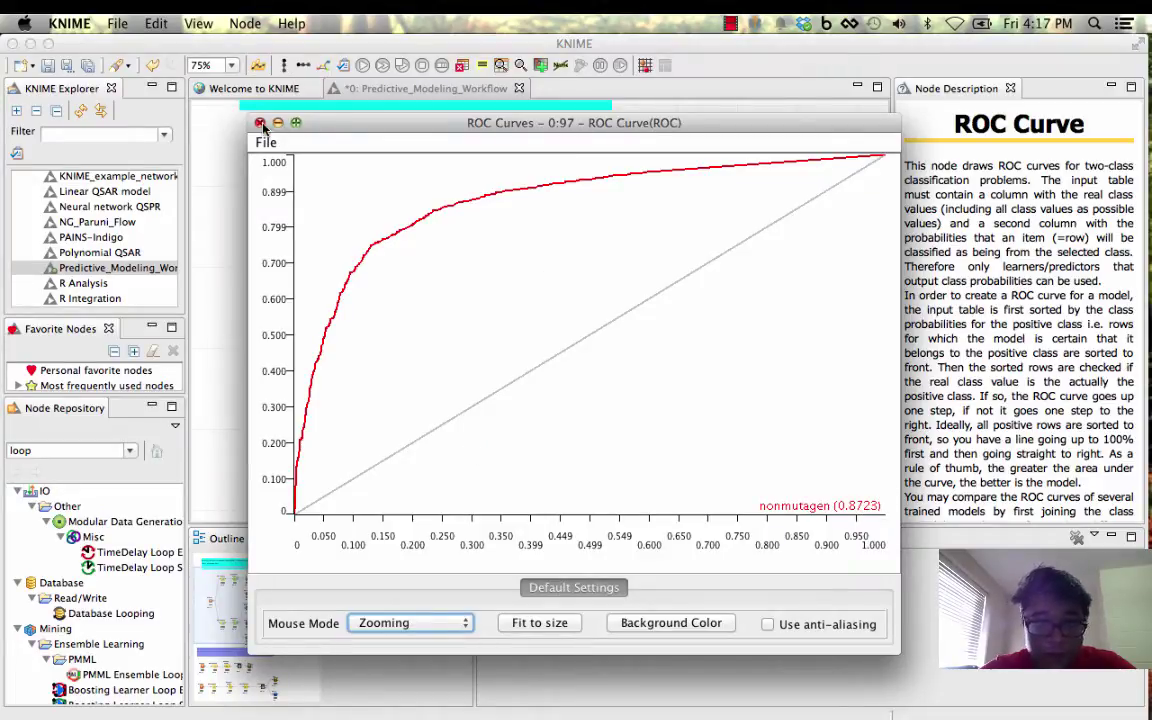
pyautogui.click(260, 122)
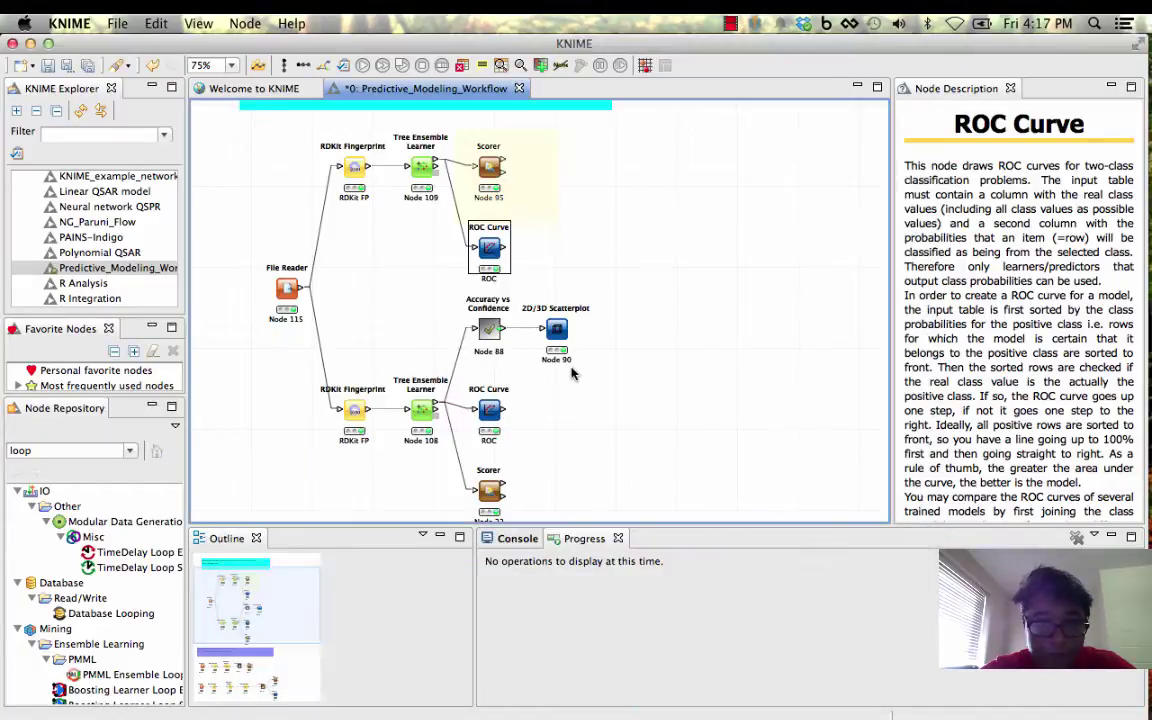
pyautogui.rightClick(493, 250)
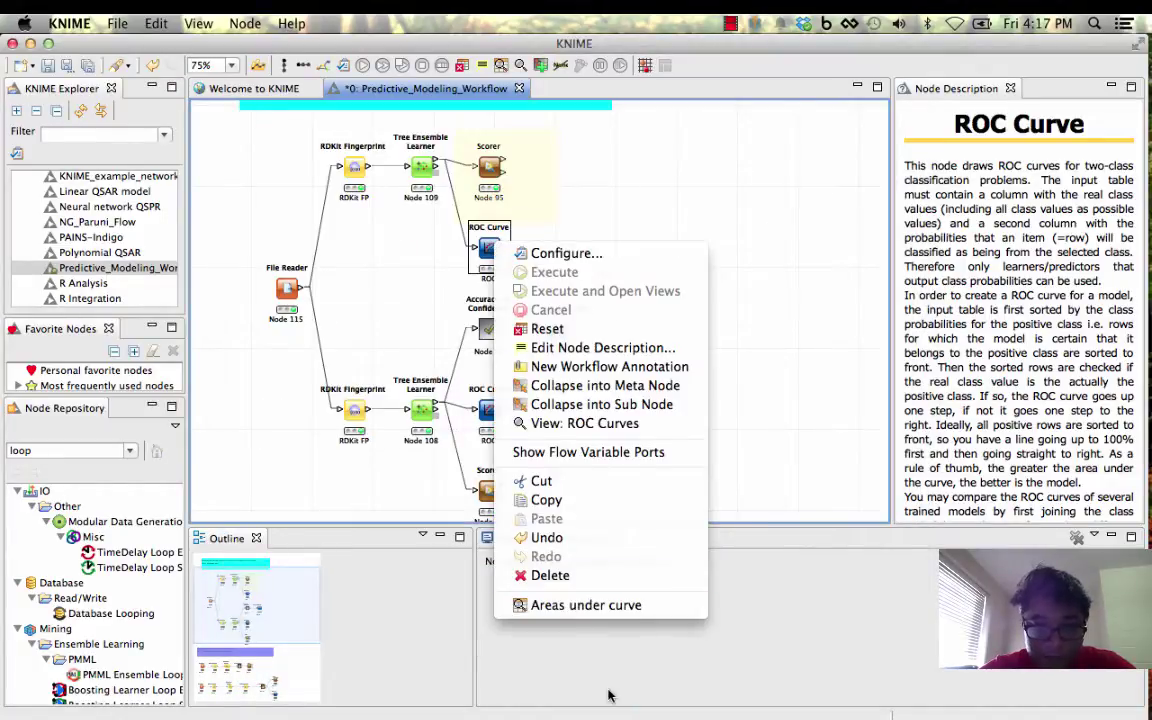
pyautogui.click(620, 605)
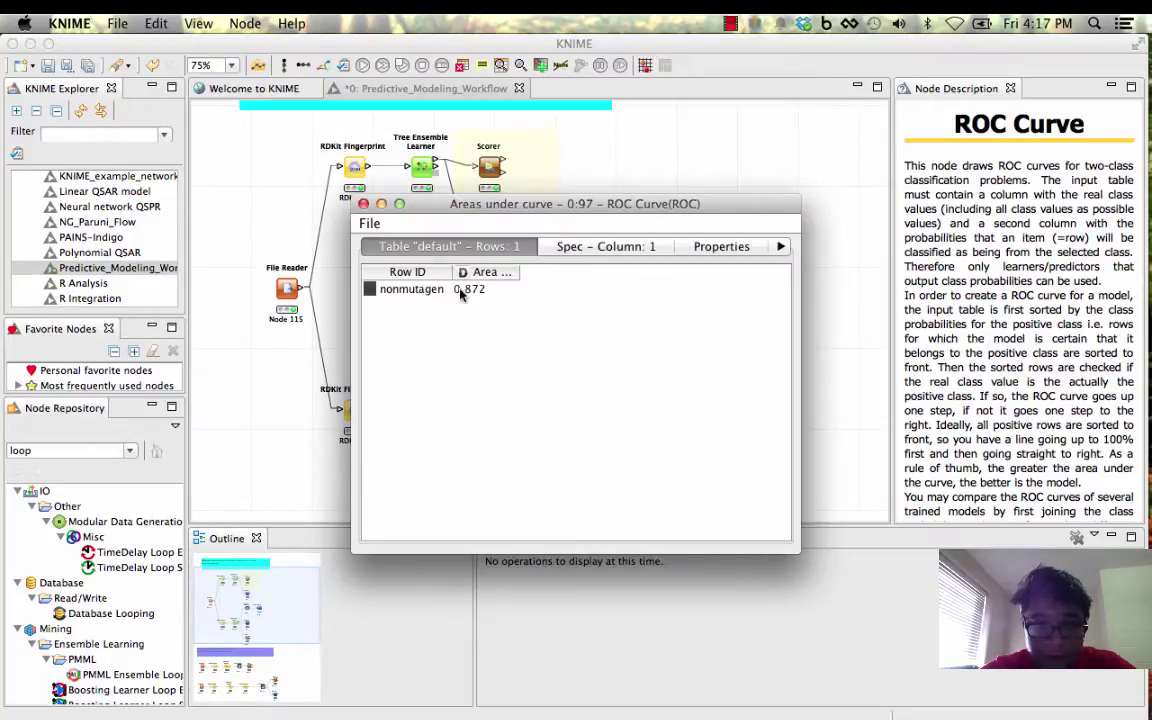
pyautogui.click(363, 203)
# Step: Configure the top ROC Curve with positive class mutagen, swapping nonmutagen for the mutagen probability column
pyautogui.rightClick(489, 250)
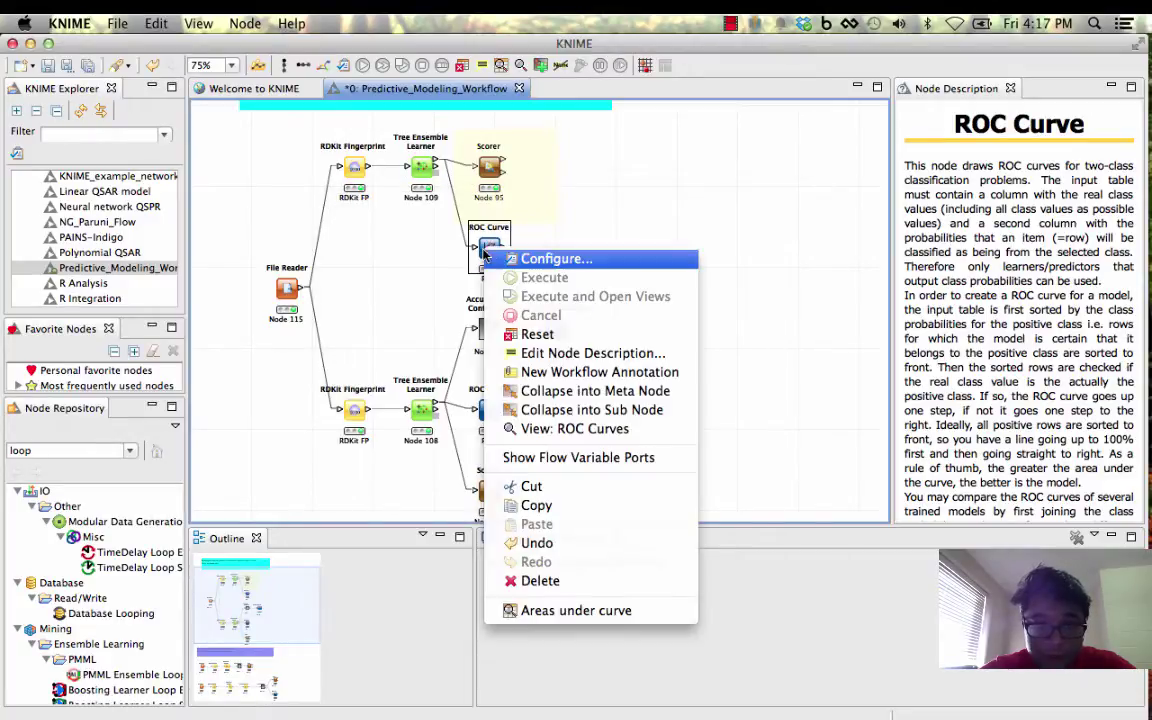
pyautogui.click(490, 255)
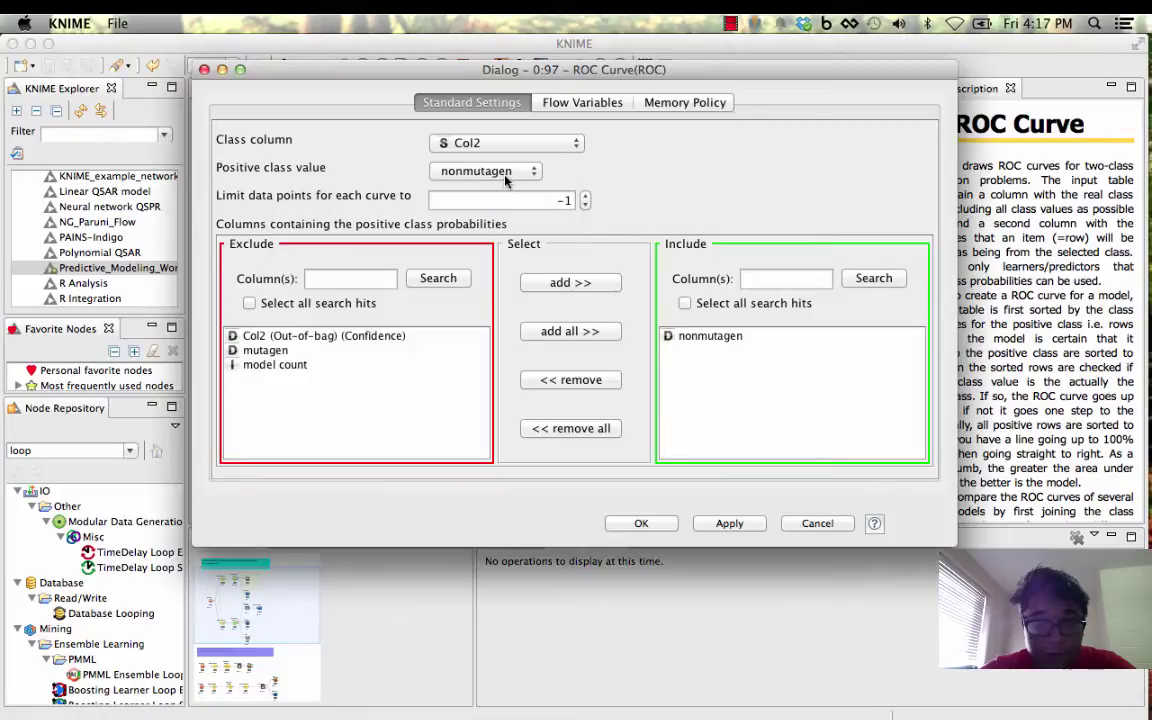
pyautogui.click(505, 174)
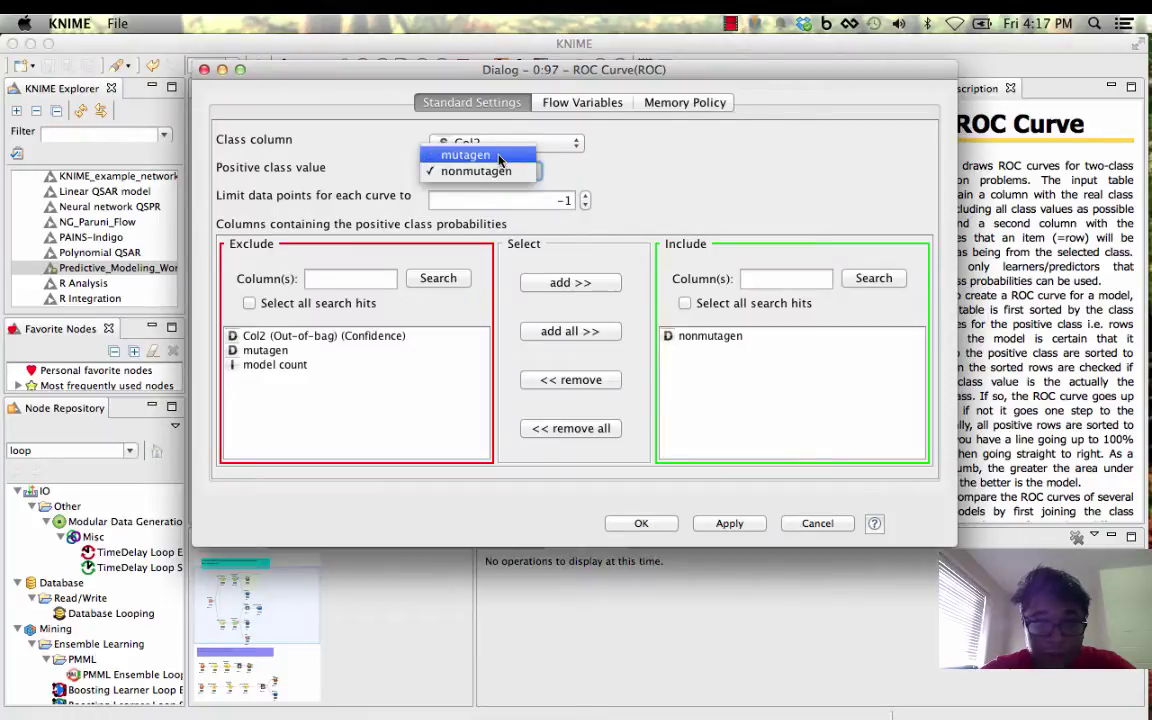
pyautogui.click(460, 152)
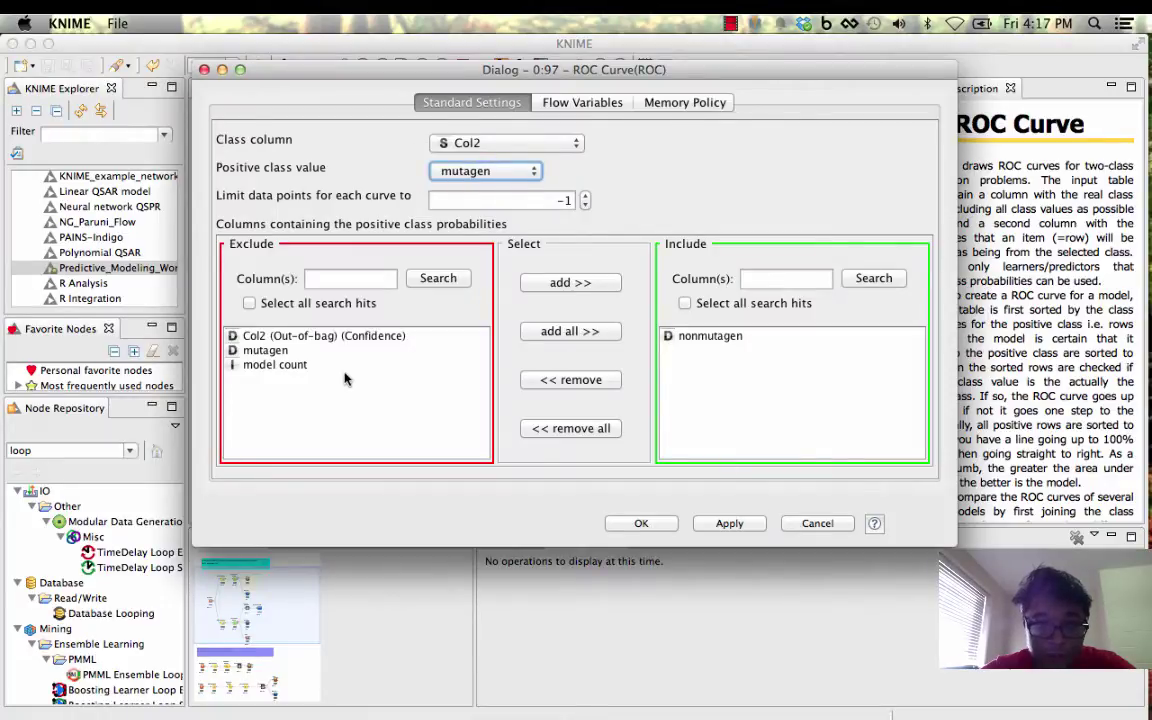
pyautogui.click(565, 380)
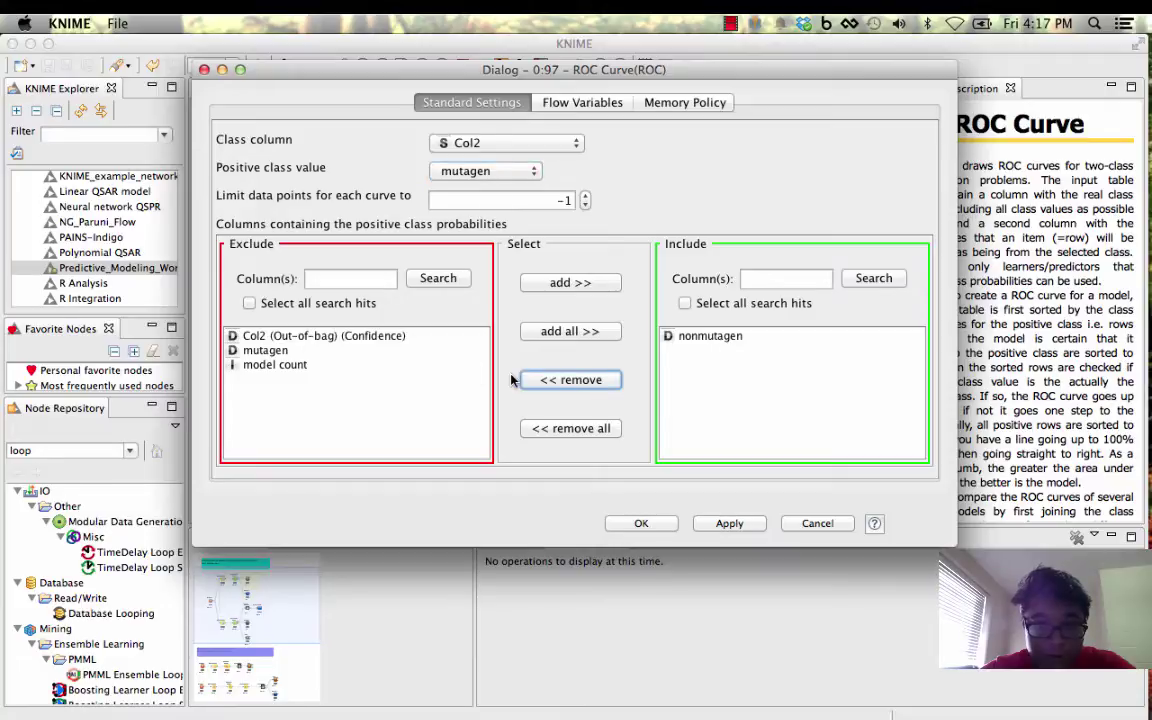
pyautogui.click(738, 336)
pyautogui.click(595, 378)
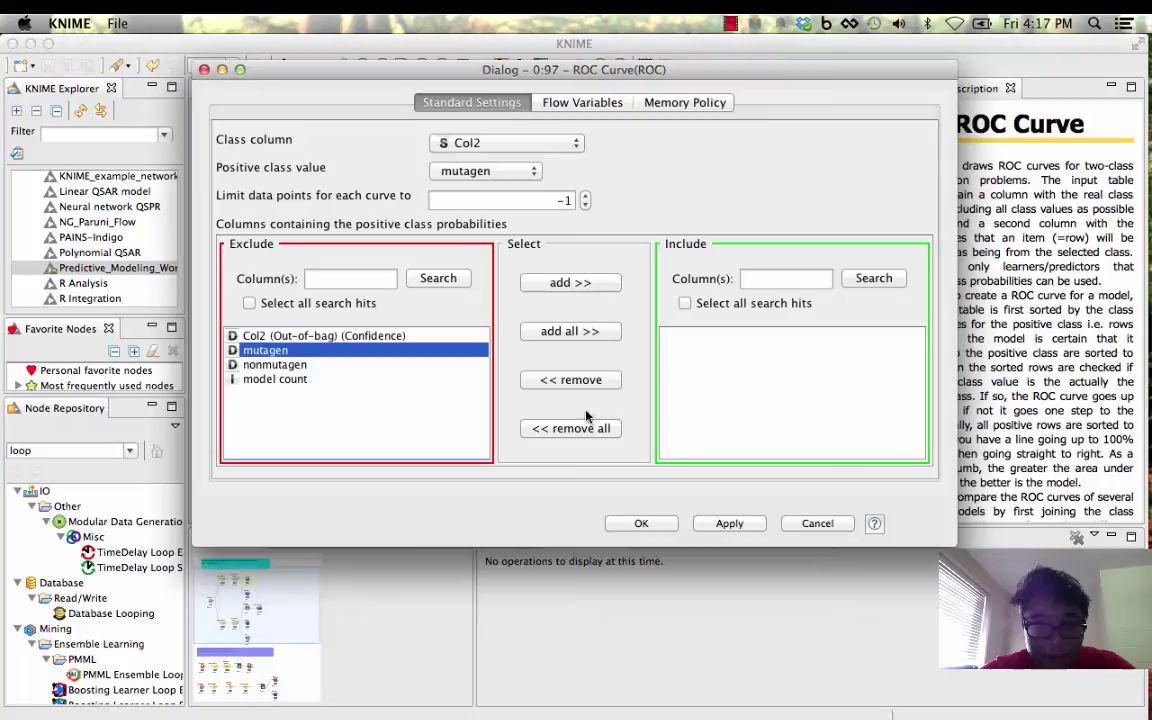
pyautogui.click(558, 283)
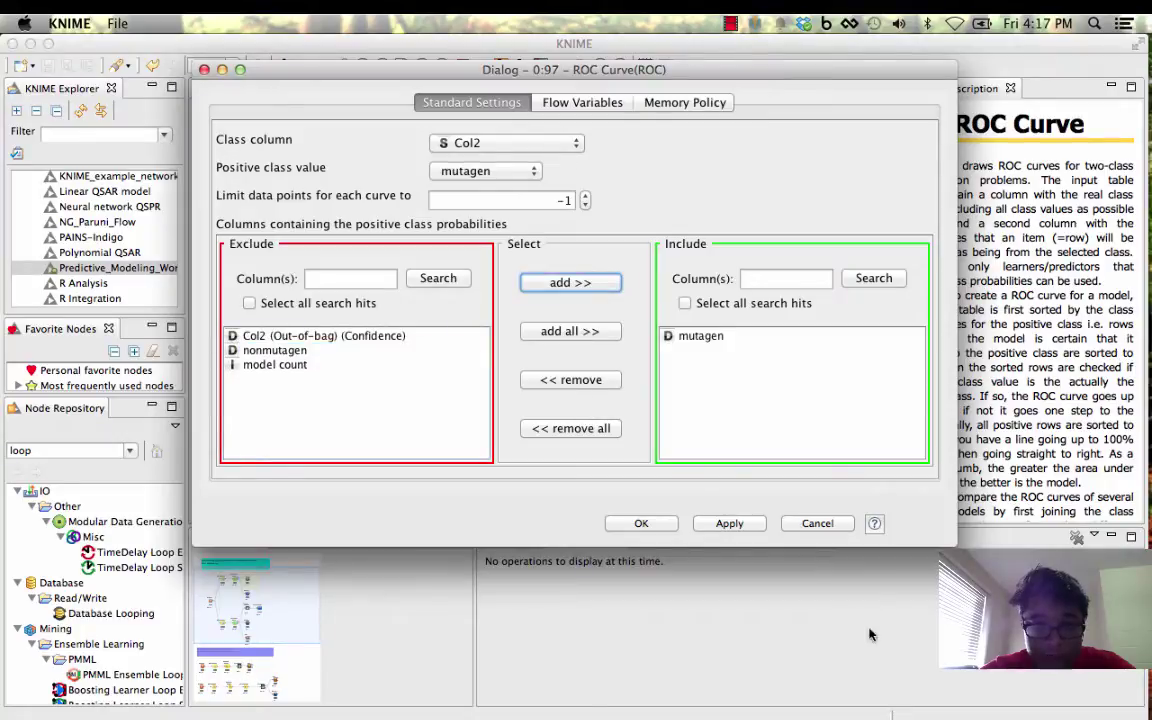
pyautogui.click(729, 524)
pyautogui.click(751, 326)
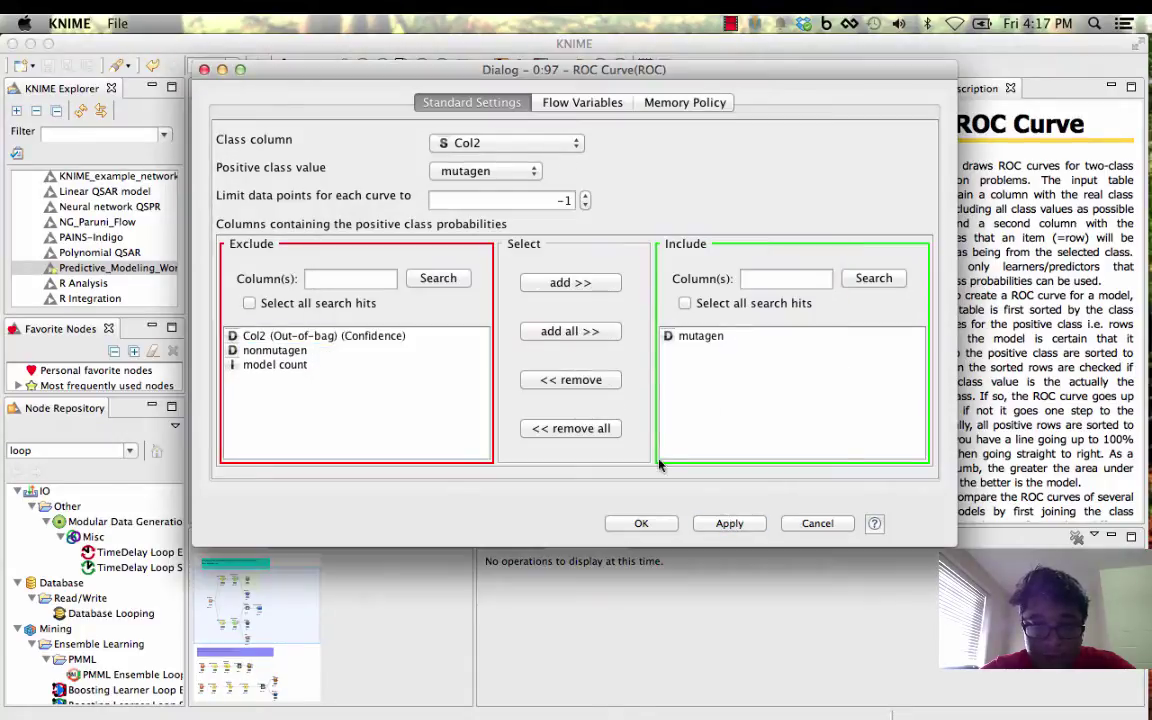
pyautogui.click(635, 523)
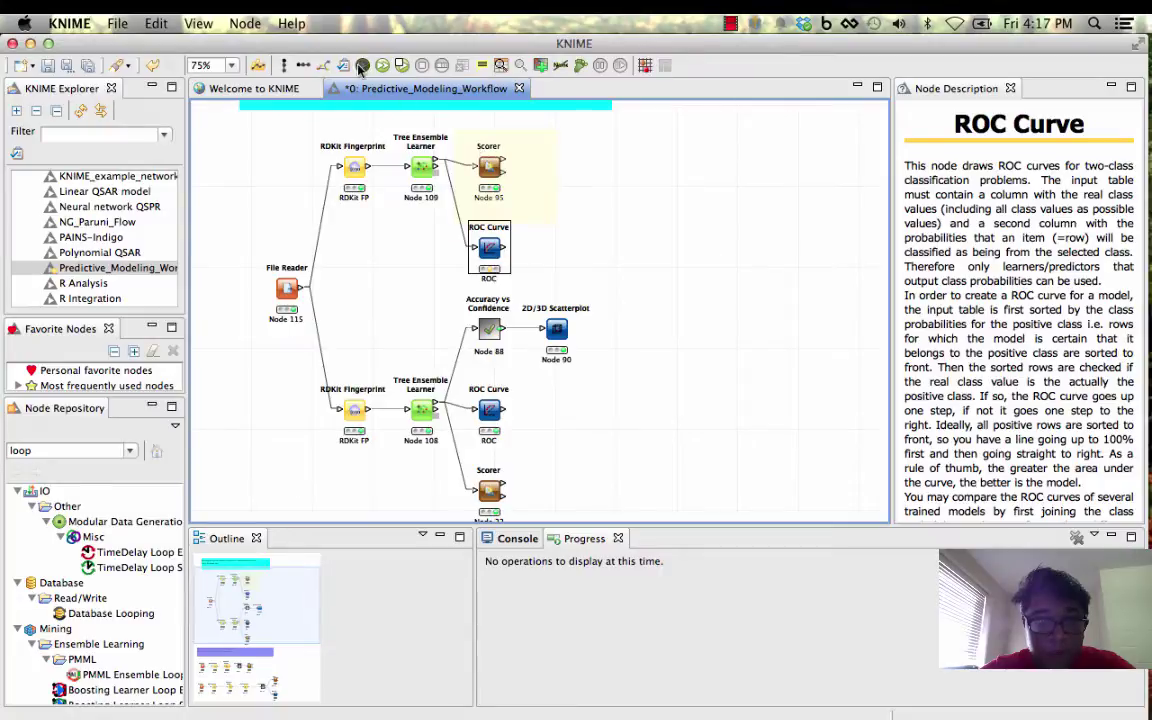
pyautogui.click(361, 66)
pyautogui.rightClick(491, 257)
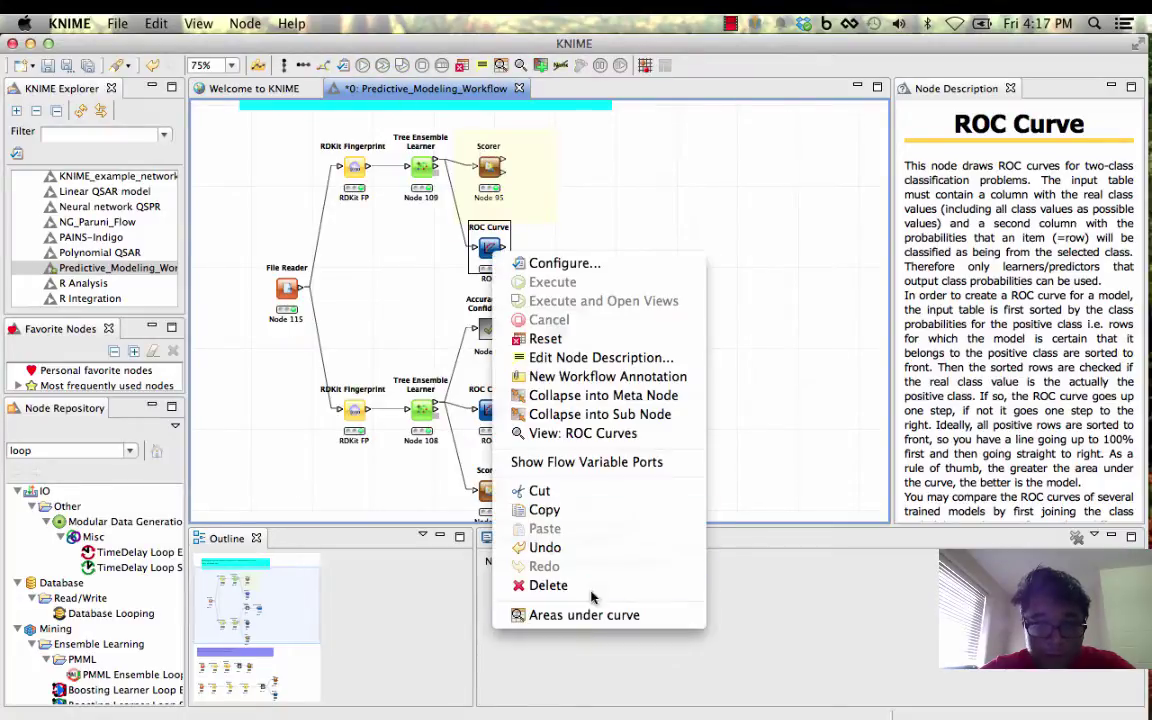
pyautogui.click(585, 420)
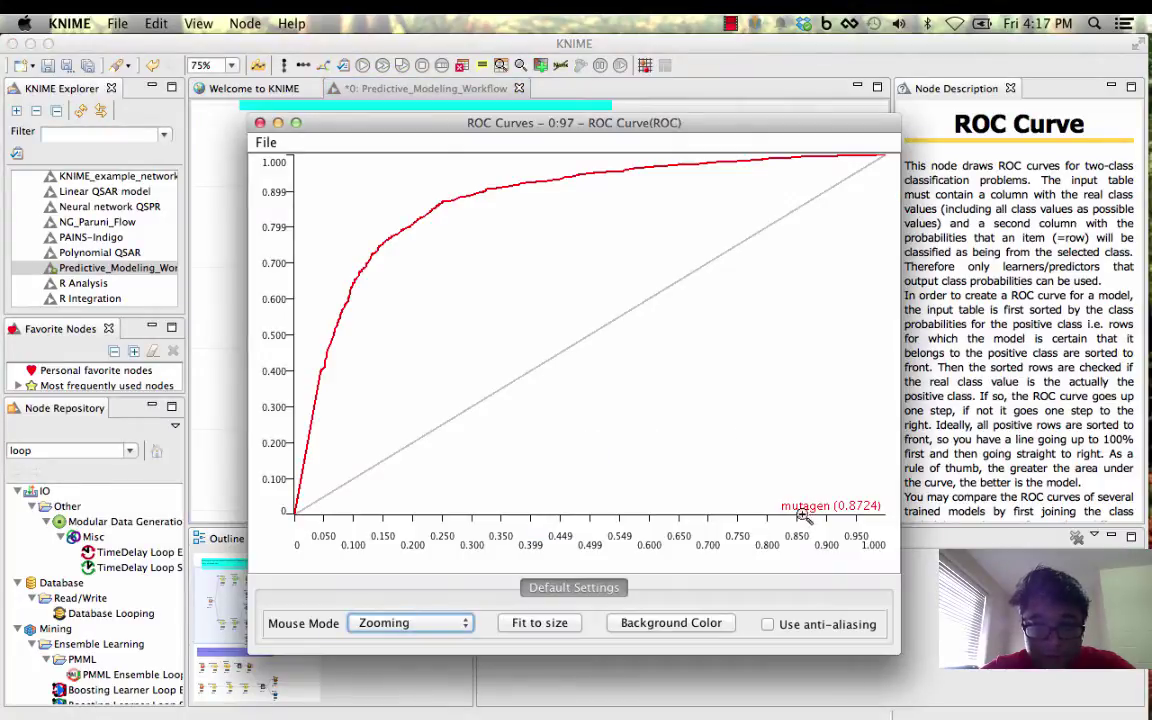
pyautogui.click(259, 122)
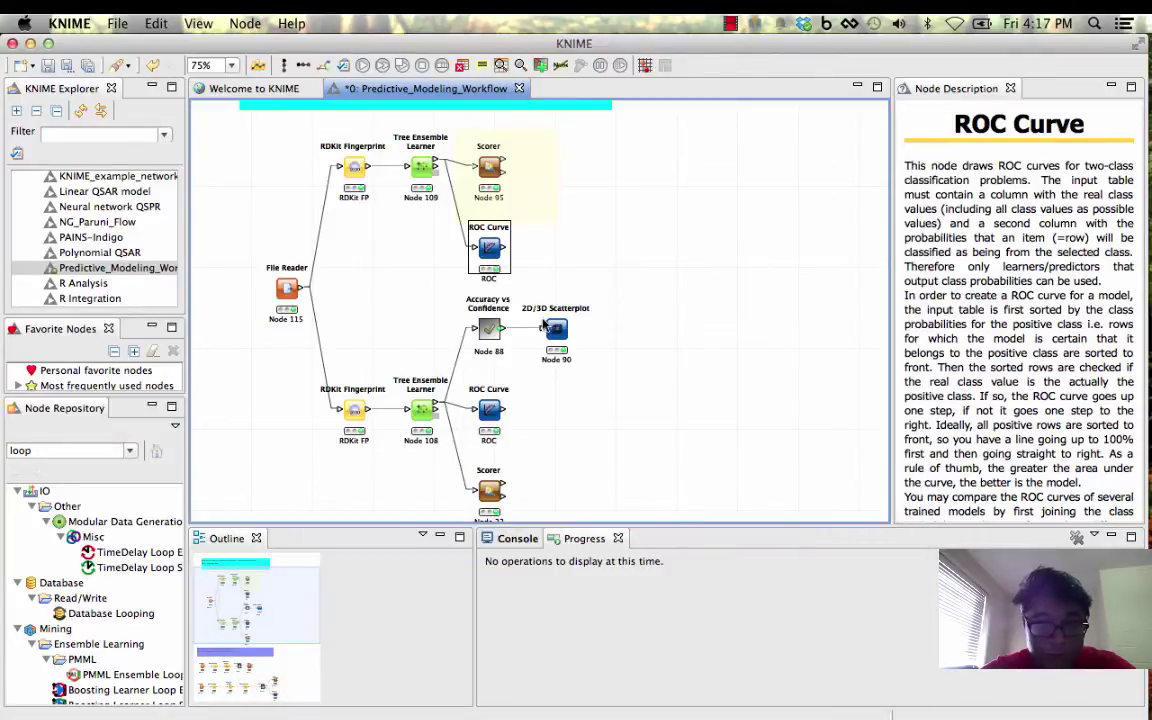
pyautogui.rightClick(493, 255)
pyautogui.click(545, 255)
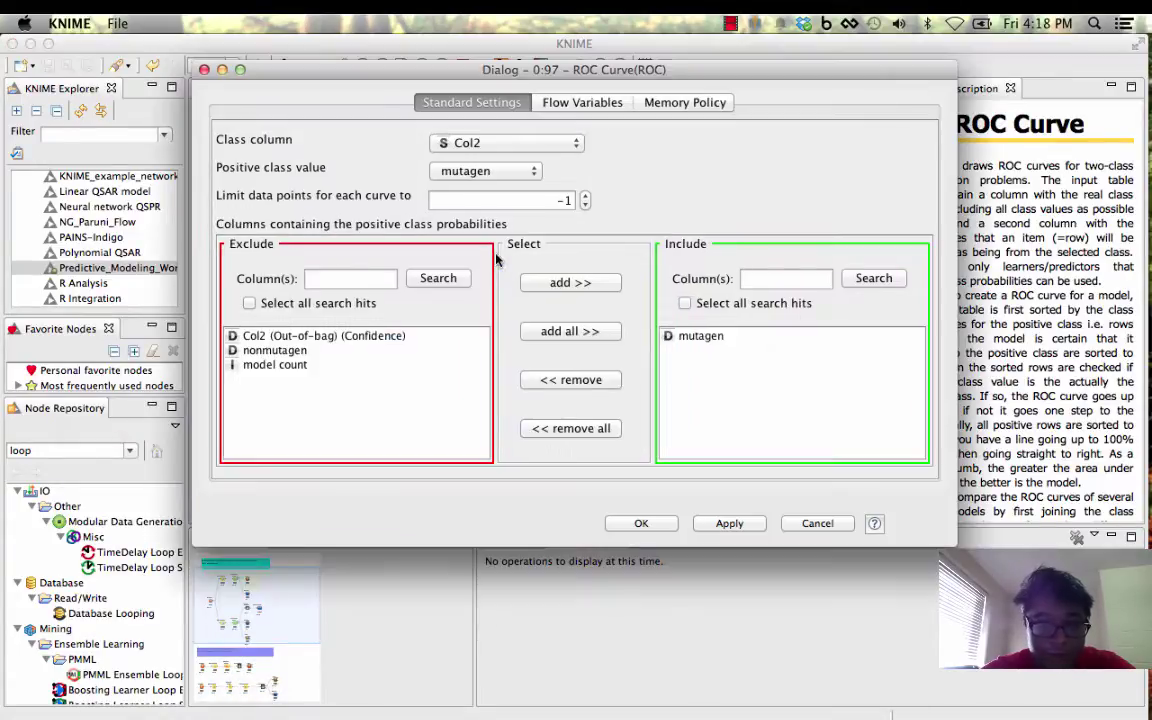
pyautogui.click(815, 522)
pyautogui.rightClick(493, 252)
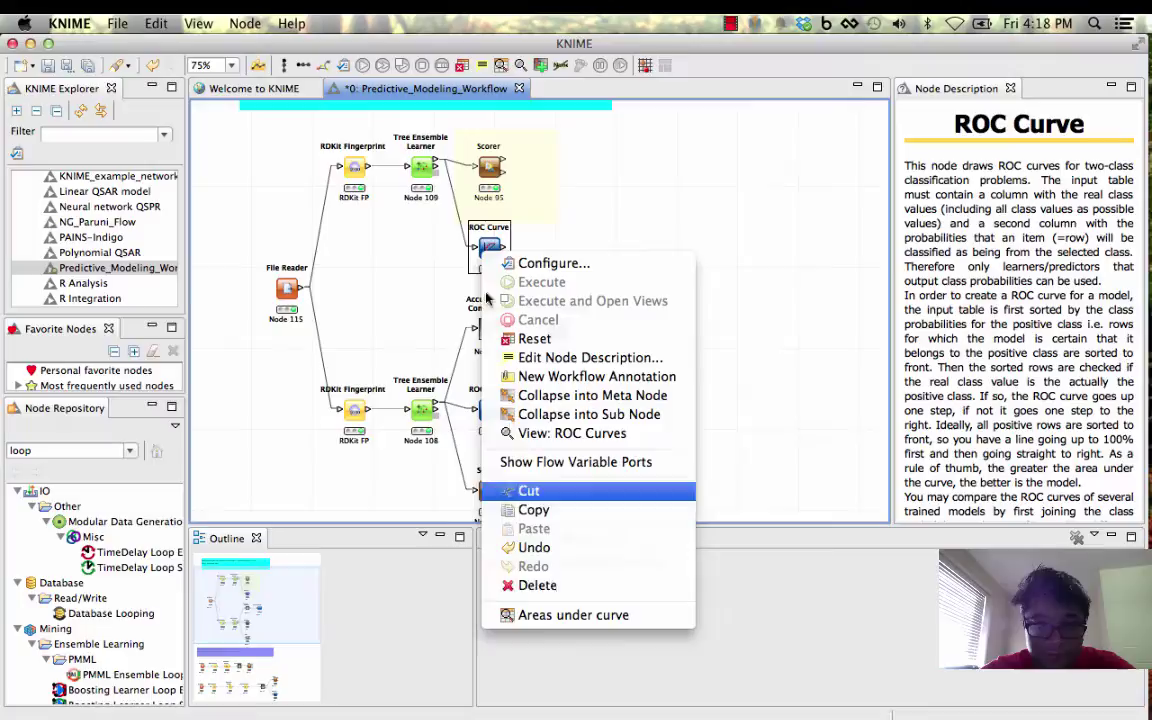
pyautogui.click(540, 610)
pyautogui.click(369, 223)
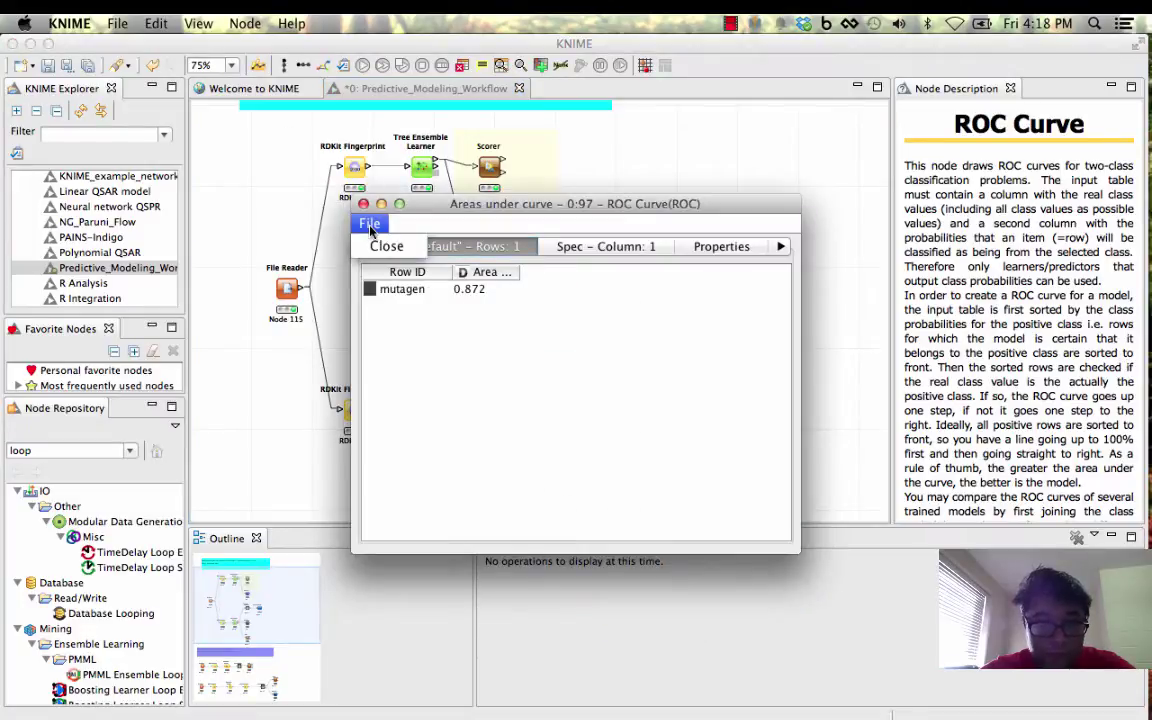
pyautogui.click(380, 242)
pyautogui.rightClick(489, 245)
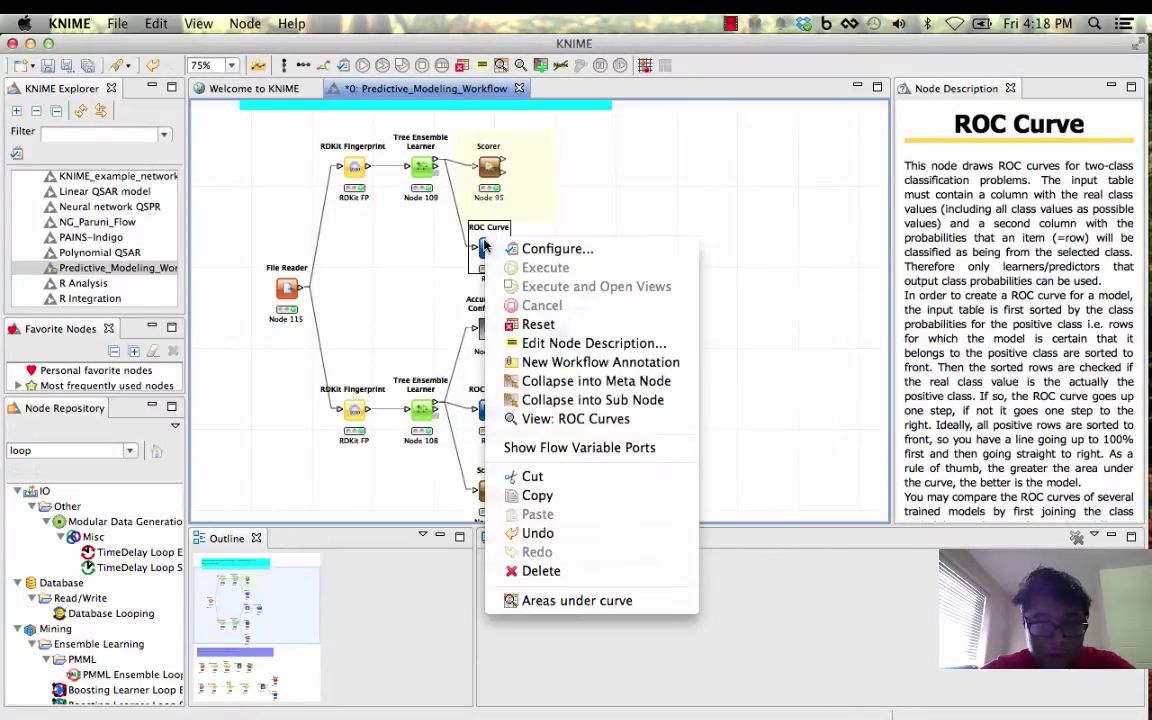
pyautogui.click(580, 419)
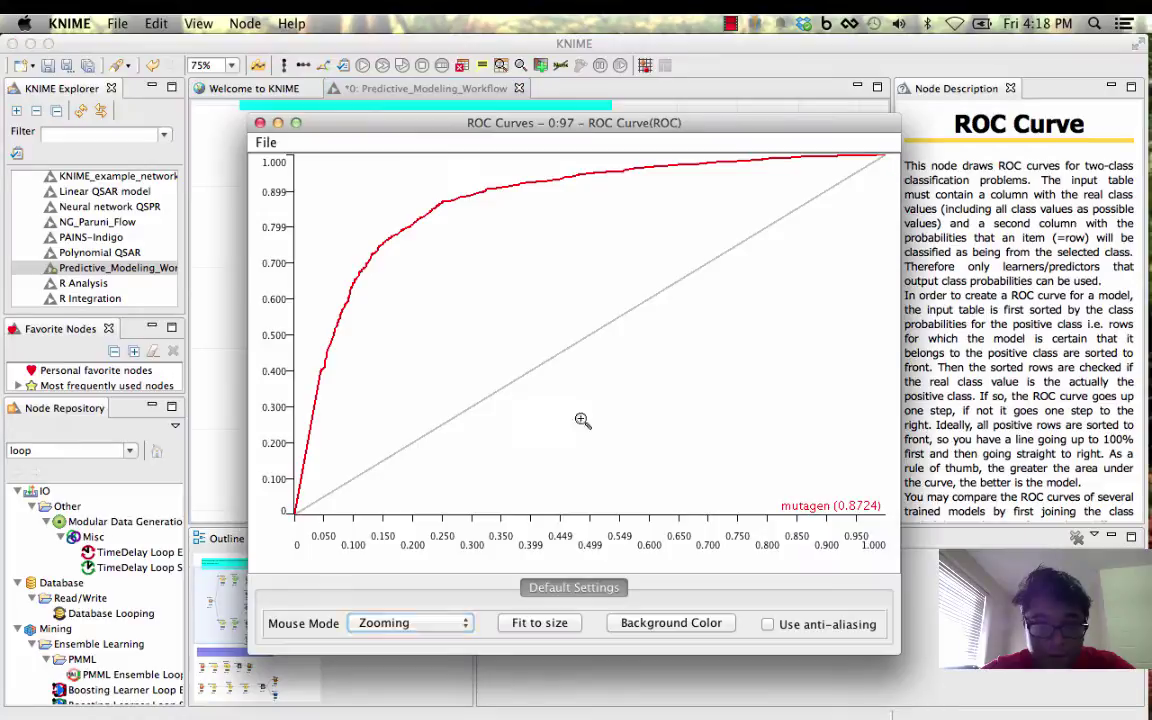
pyautogui.click(265, 142)
pyautogui.moveTo(276, 186)
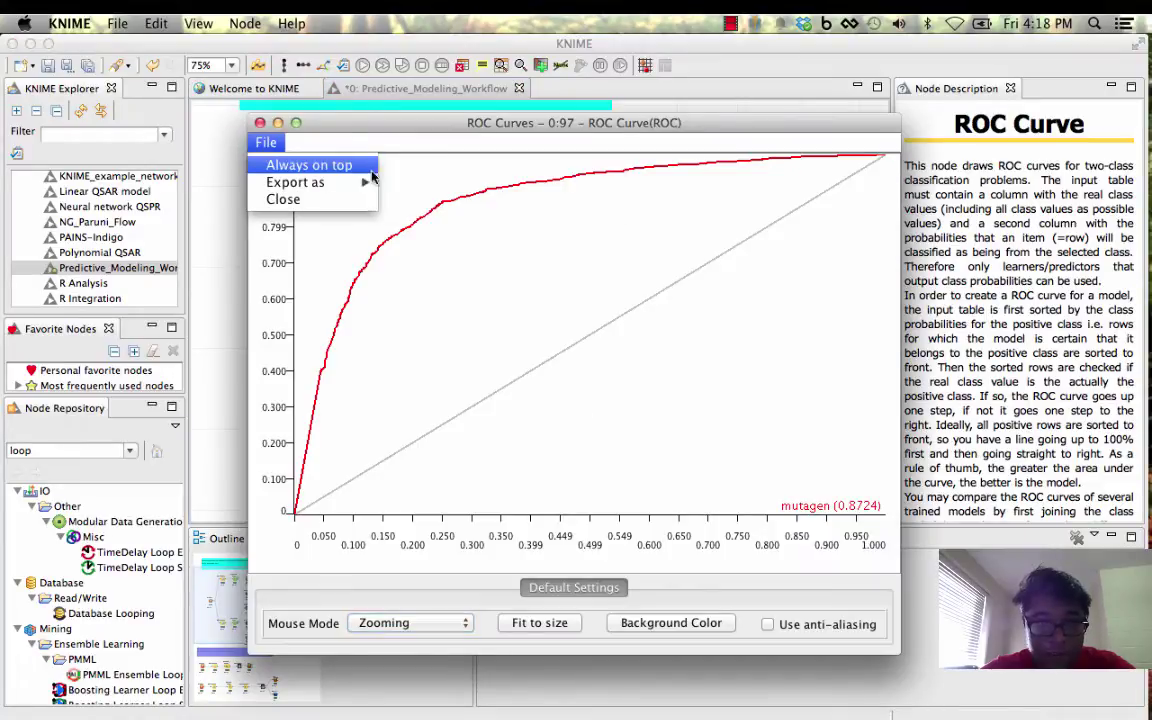
pyautogui.click(260, 123)
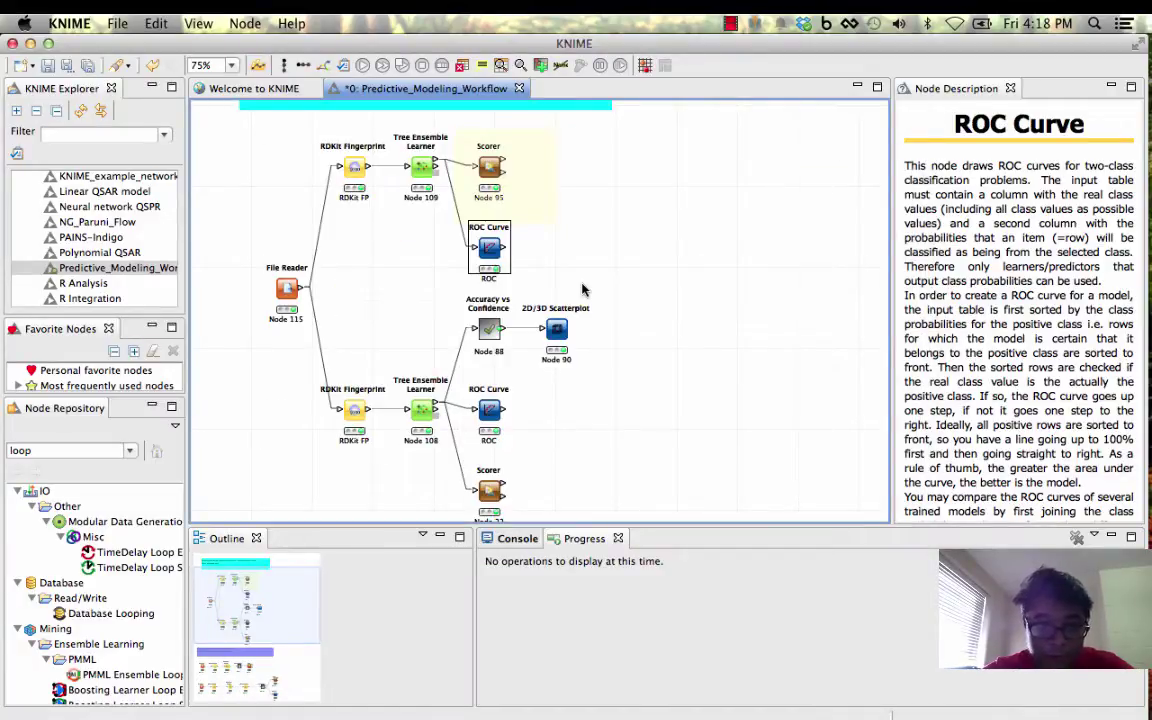
pyautogui.scroll(-5, 583, 290)
# Step: Open the Accuracy vs Confidence metanode's inner workflow and call up the Interval Loop Start node's actions
pyautogui.scroll(5, 583, 290)
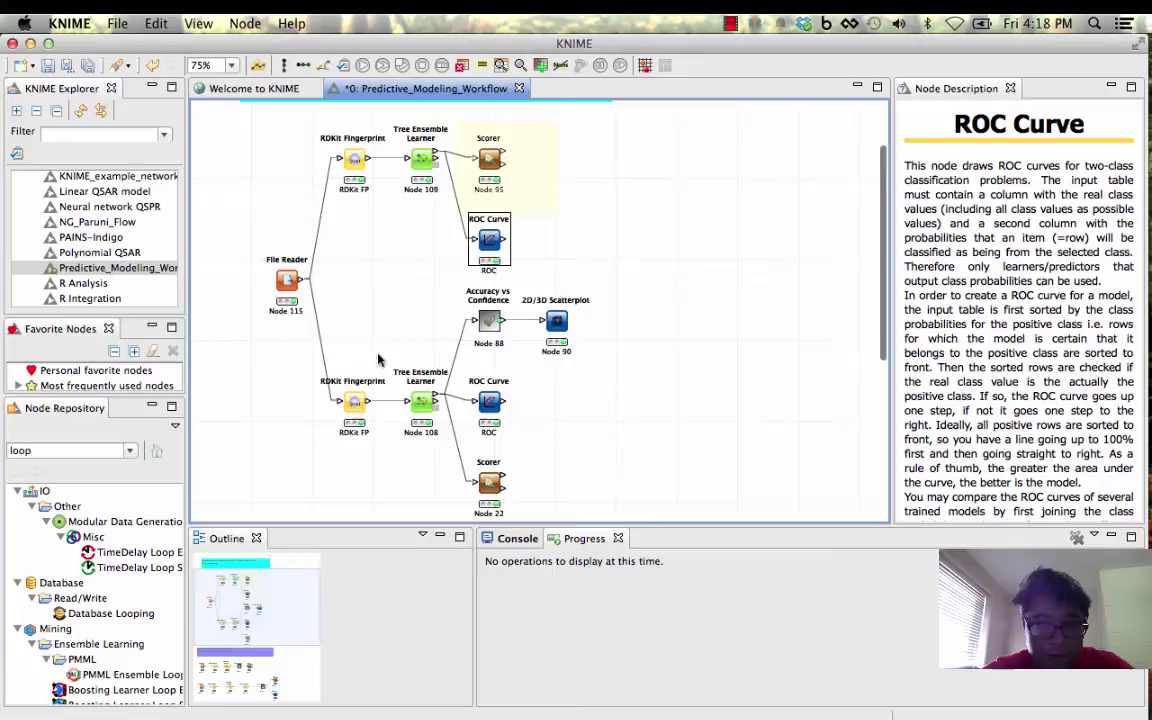
pyautogui.click(352, 405)
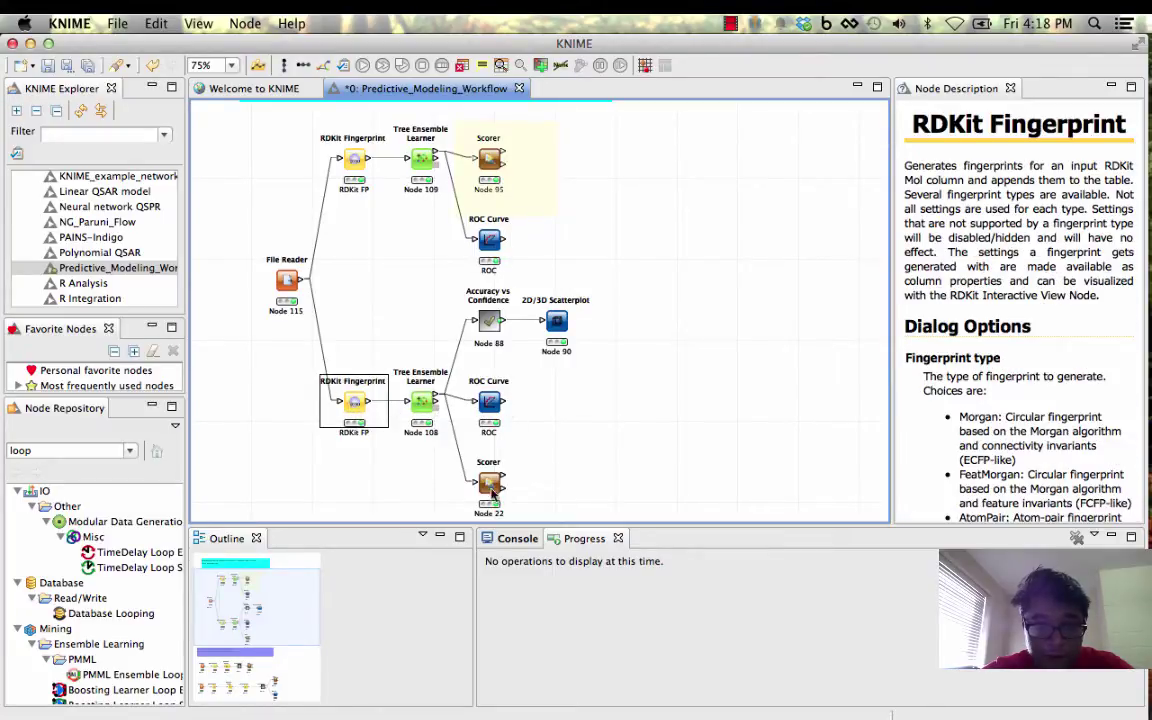
pyautogui.click(490, 320)
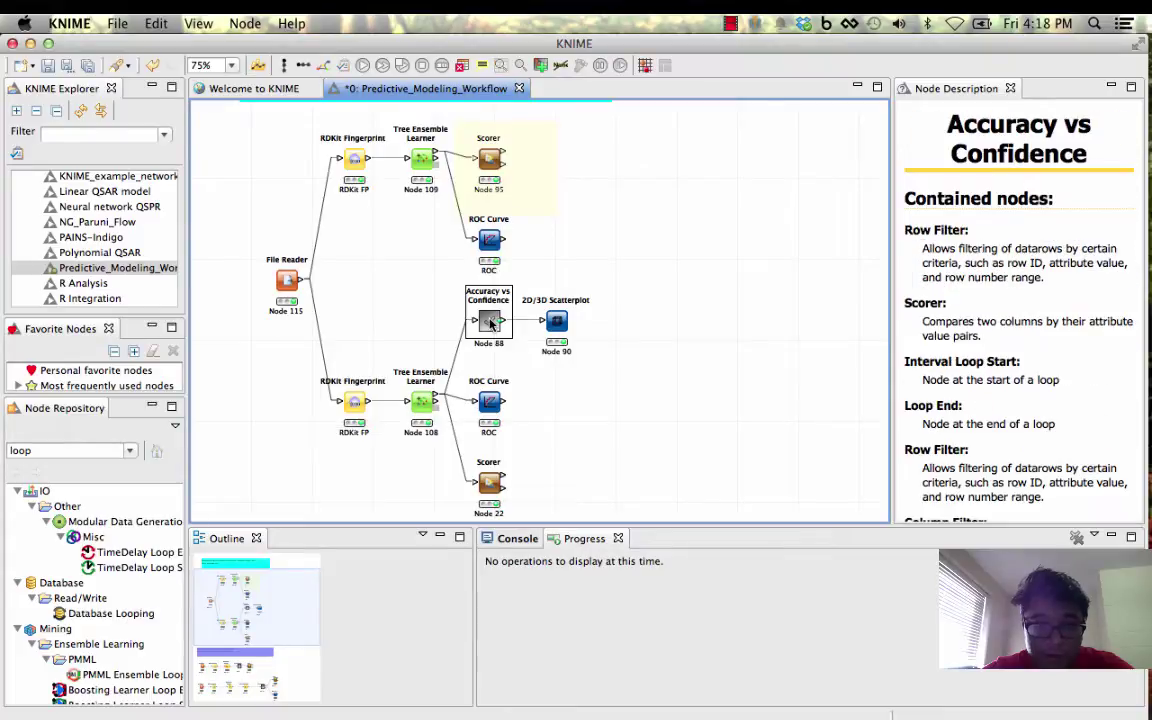
pyautogui.doubleClick(490, 320)
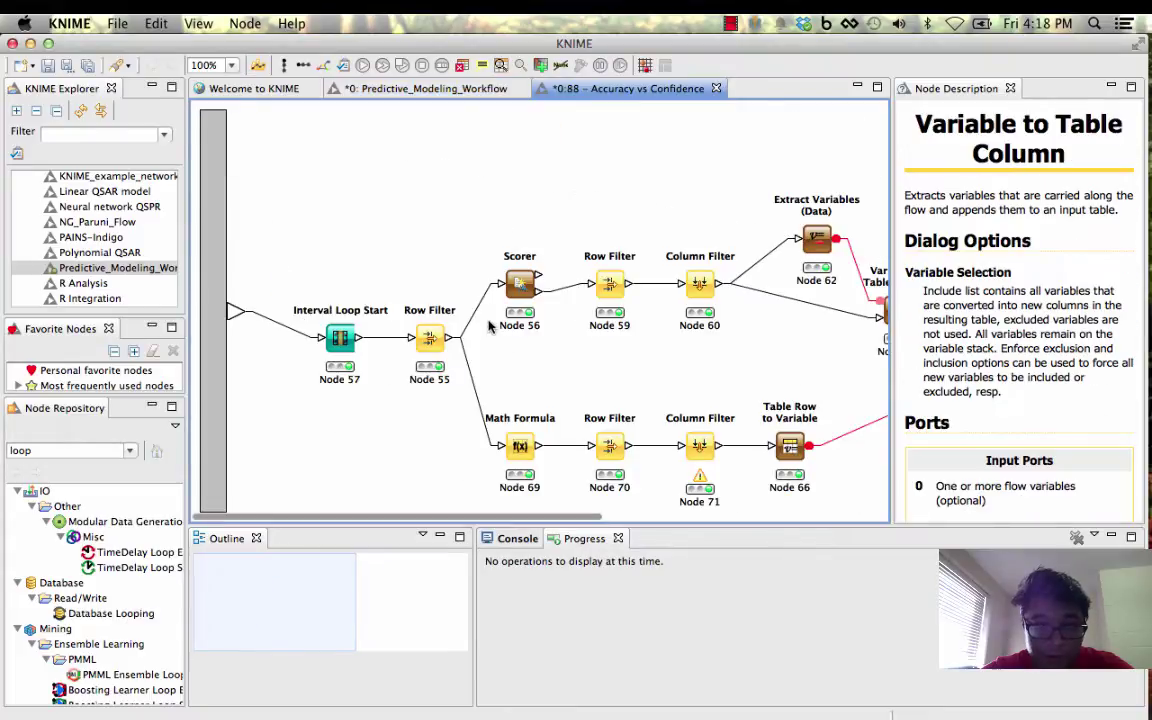
pyautogui.rightClick(340, 337)
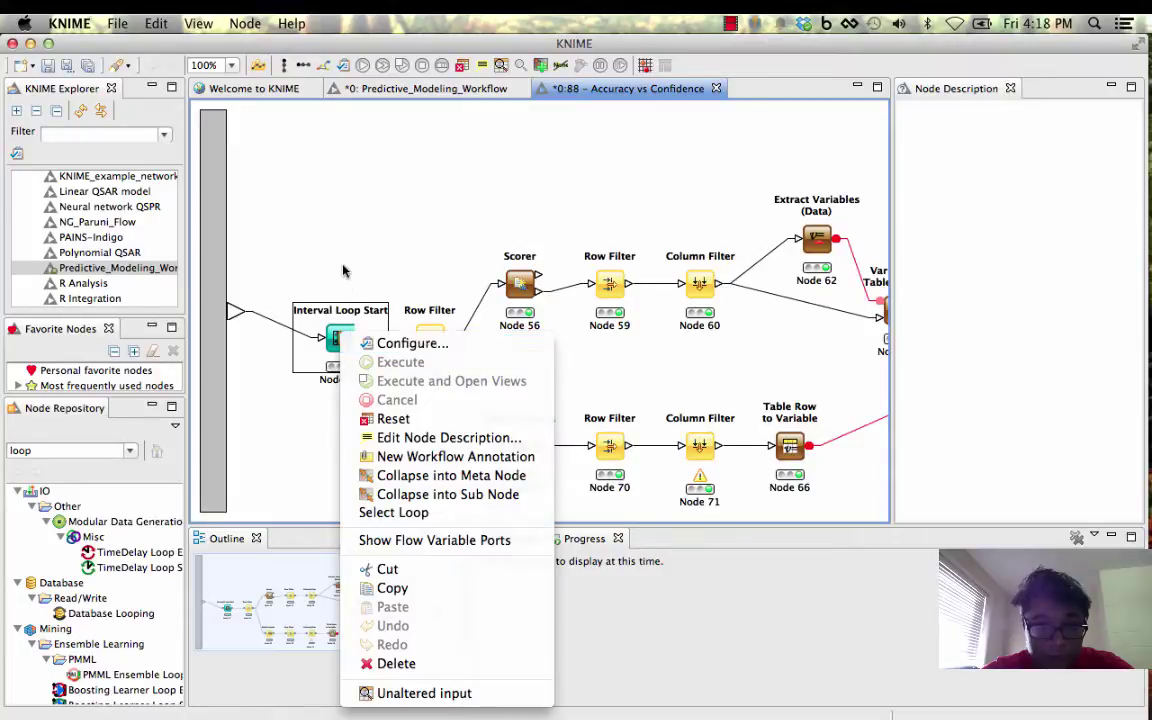
pyautogui.click(343, 270)
pyautogui.rightClick(343, 343)
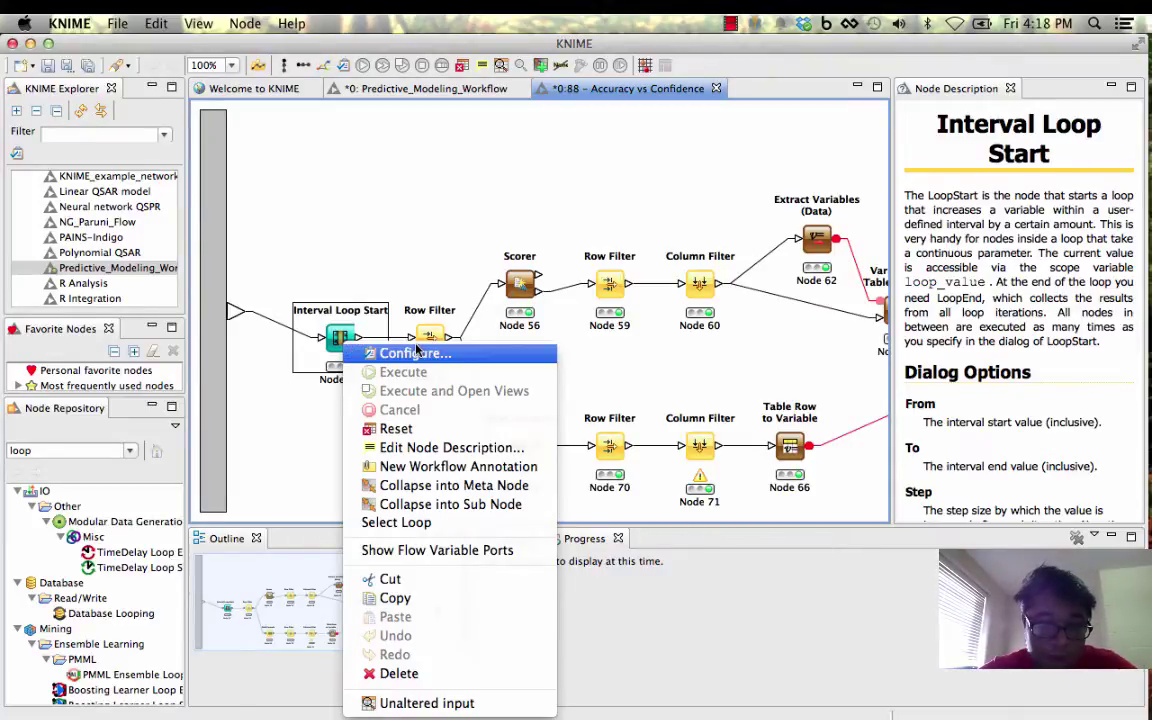
# Step: View the Interval Loop Start's 3514-row unaltered input, widening the Col2 out-of-bag column and browsing rows
pyautogui.click(427, 703)
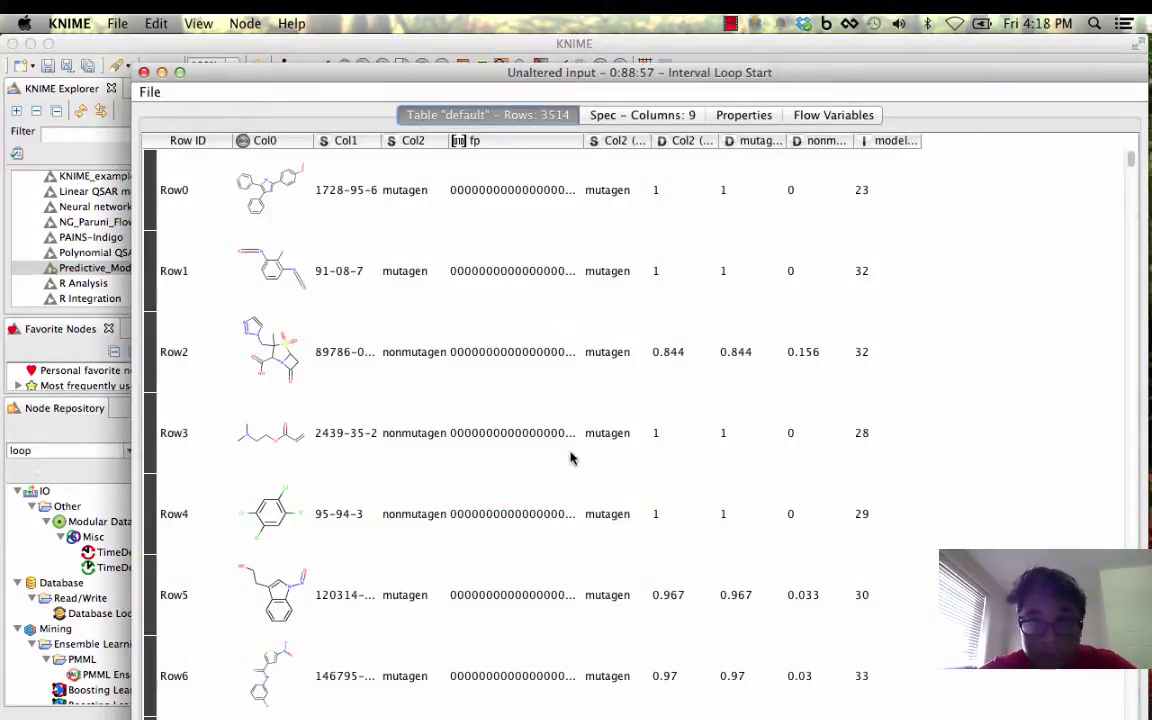
pyautogui.moveTo(719, 140); pyautogui.dragTo(845, 140)
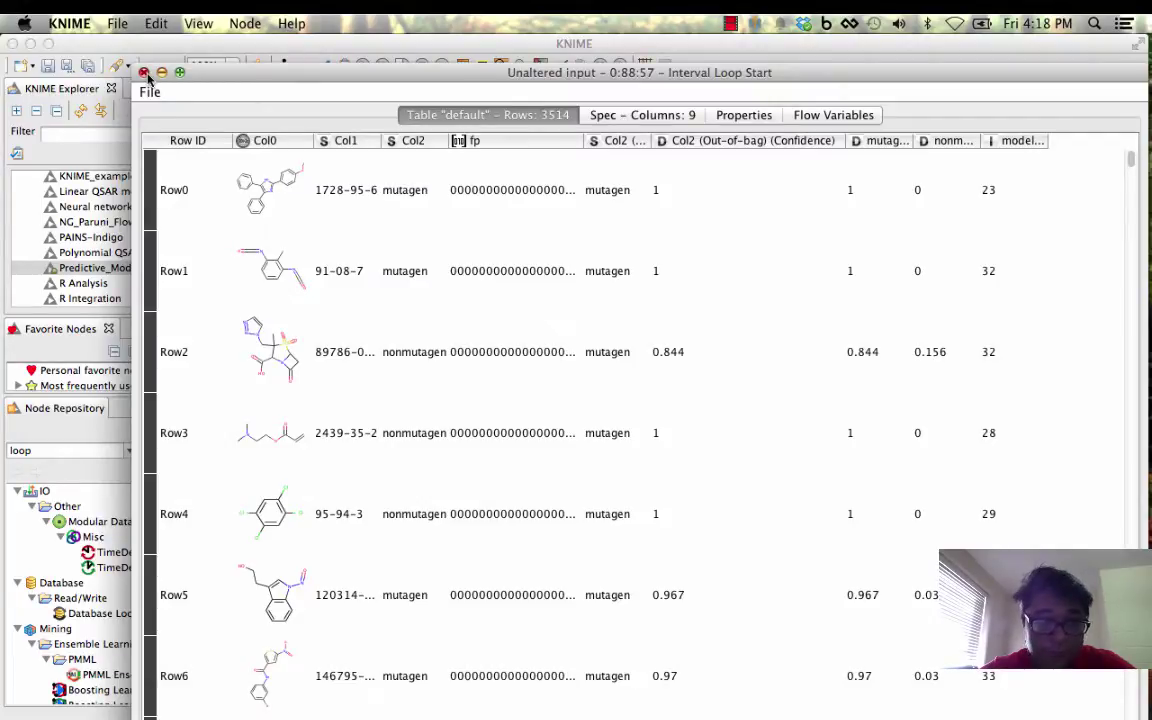
pyautogui.scroll(-10, 632, 414)
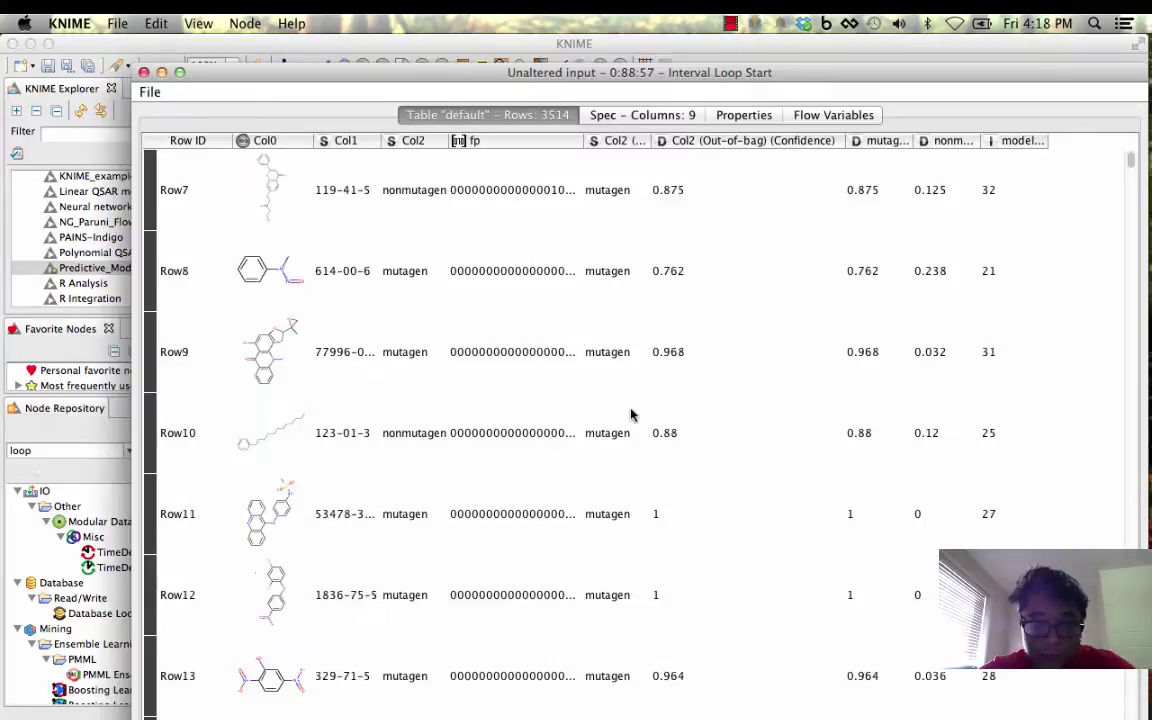
pyautogui.scroll(10, 631, 413)
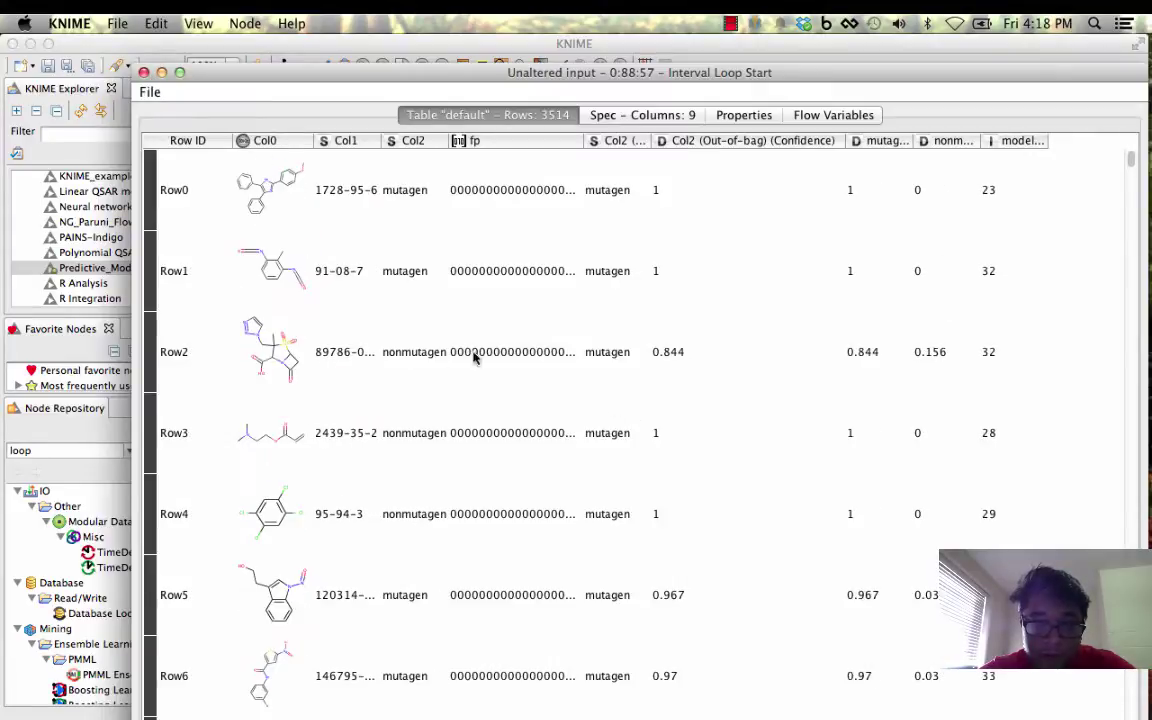
pyautogui.scroll(-17, 668, 586)
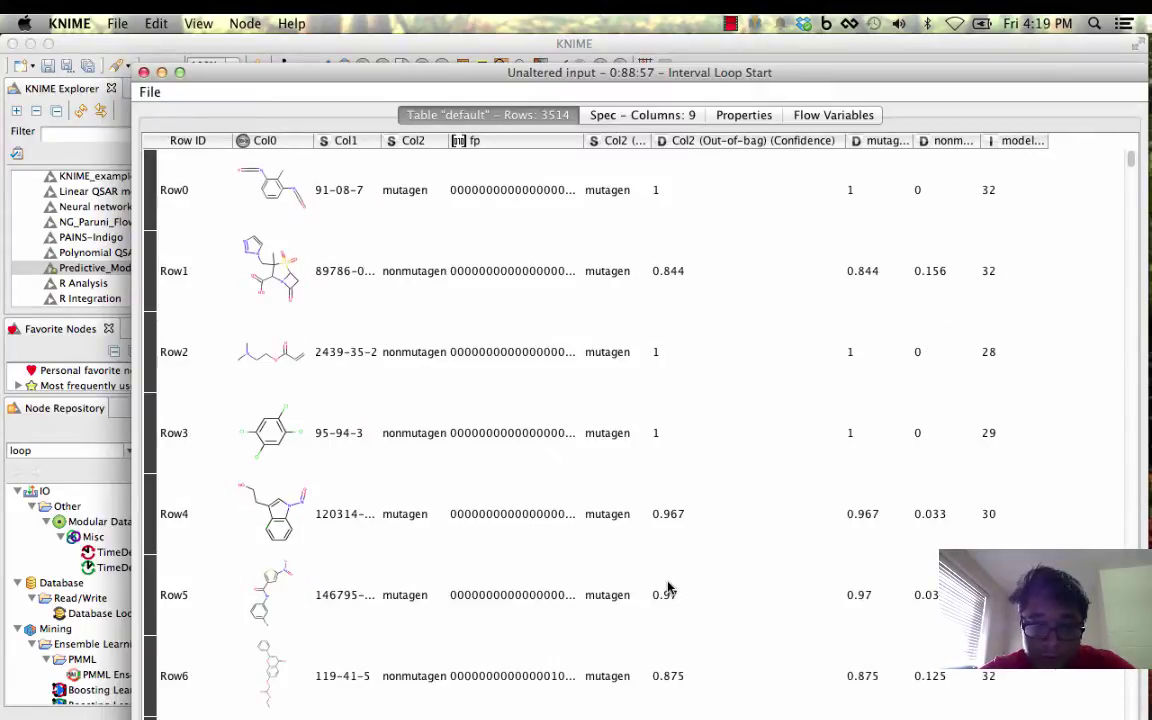
pyautogui.click(143, 72)
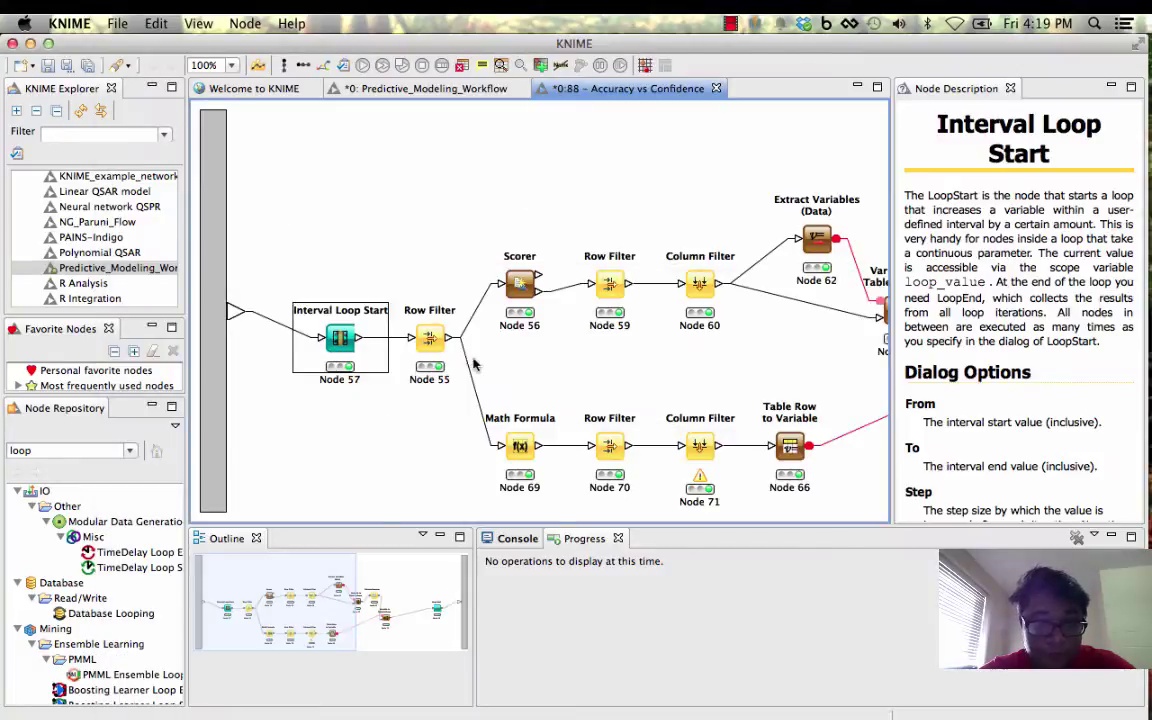
pyautogui.rightClick(428, 343)
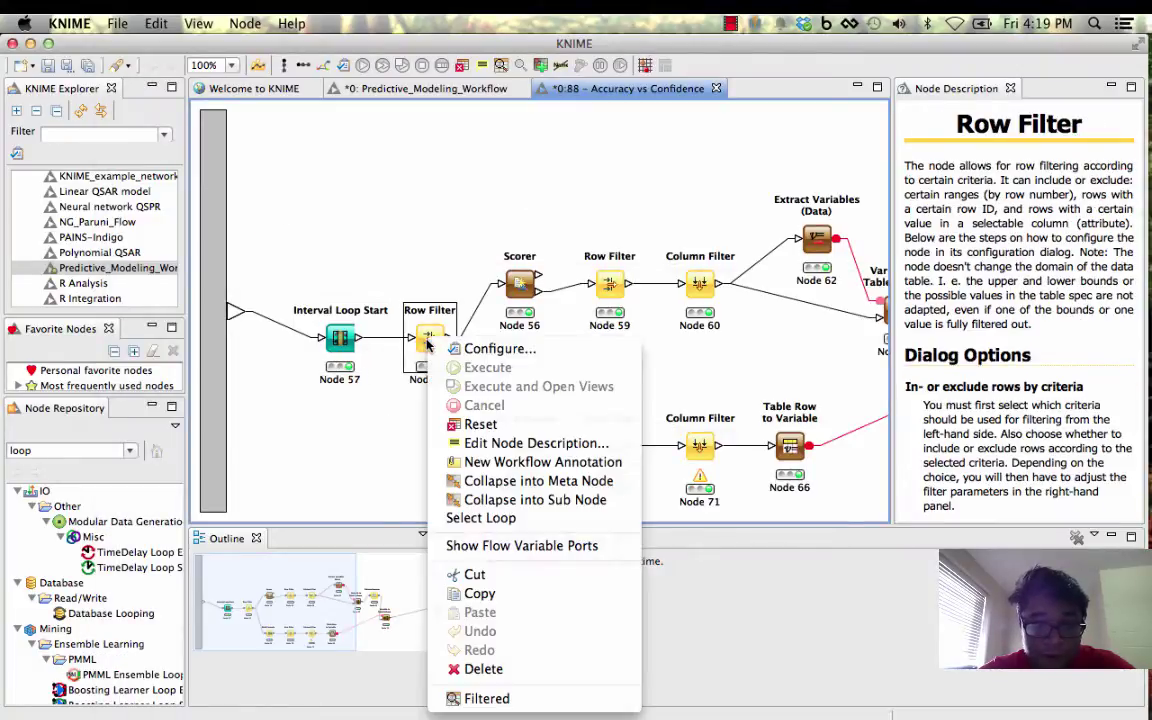
pyautogui.rightClick(367, 355)
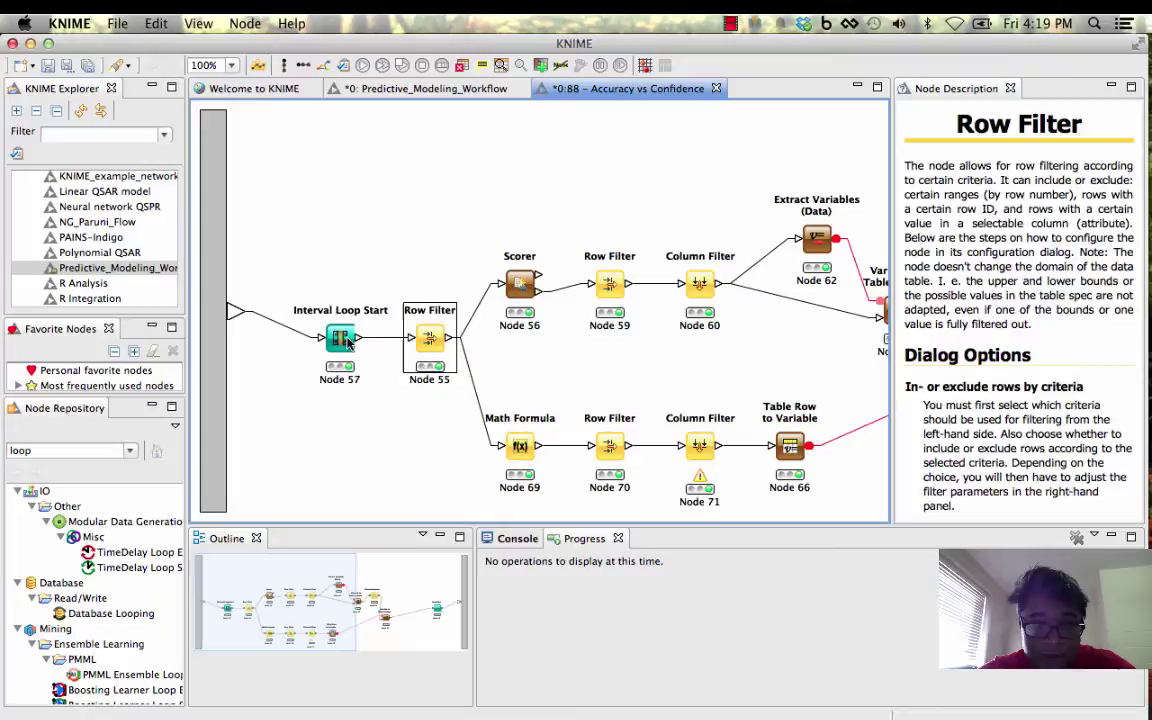
pyautogui.rightClick(367, 355)
pyautogui.click(410, 346)
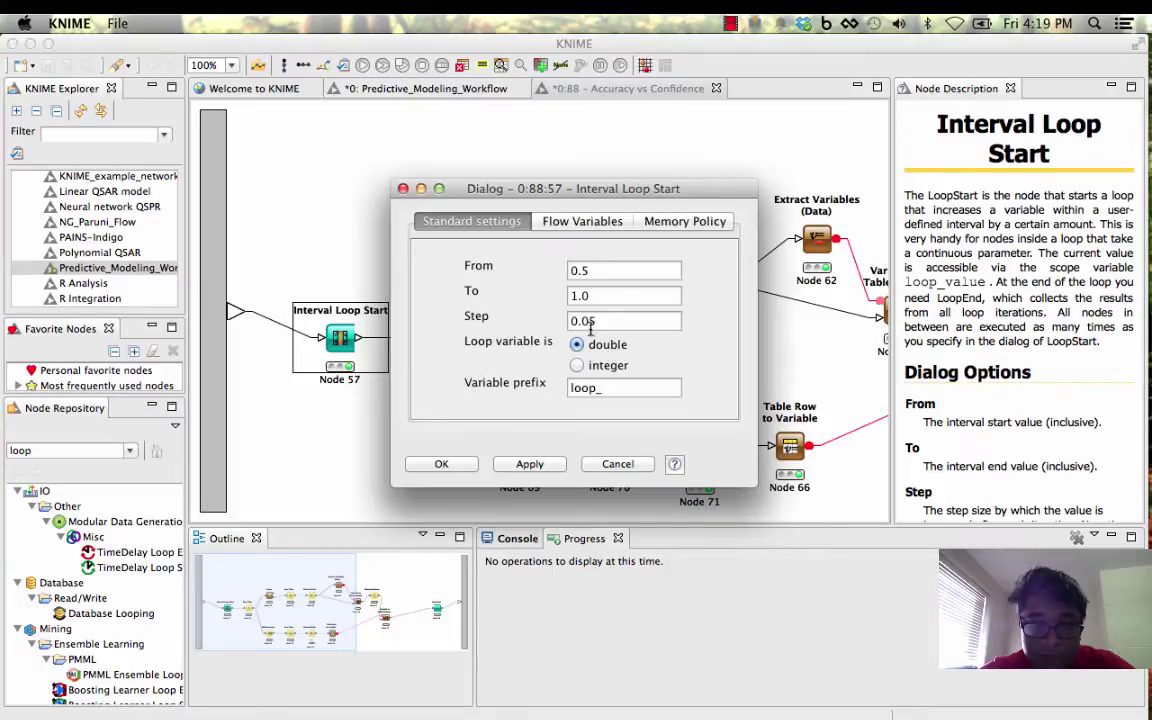
pyautogui.click(619, 464)
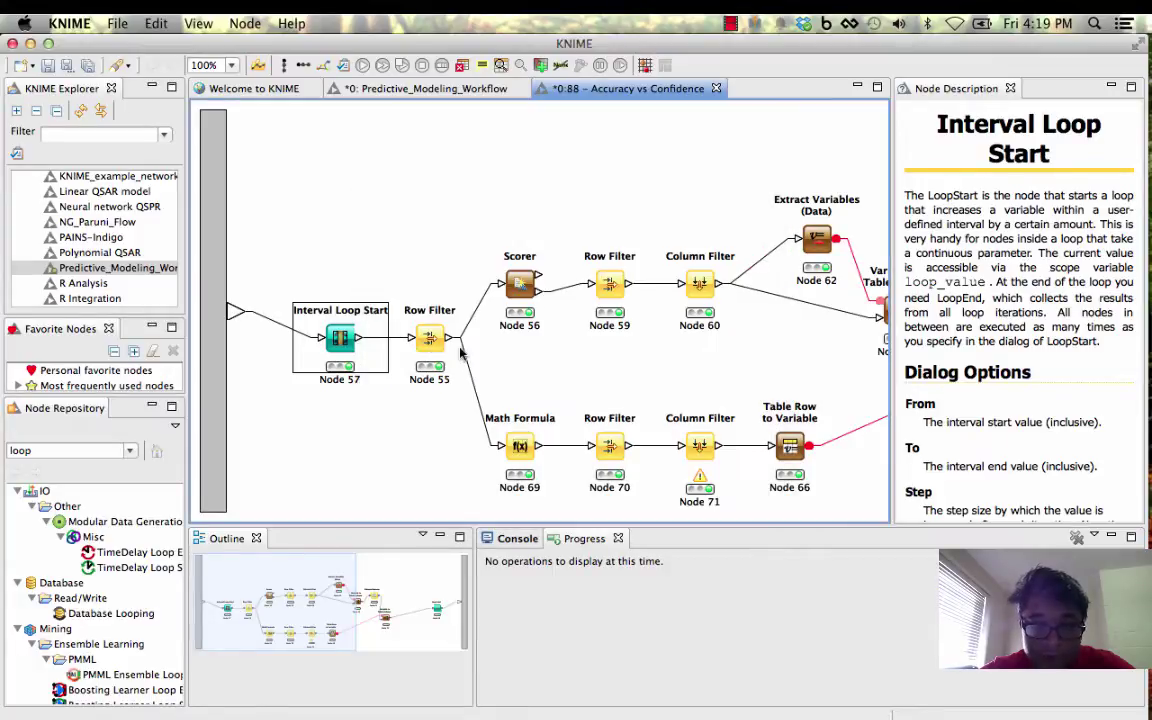
pyautogui.click(425, 336)
pyautogui.rightClick(440, 344)
pyautogui.click(500, 345)
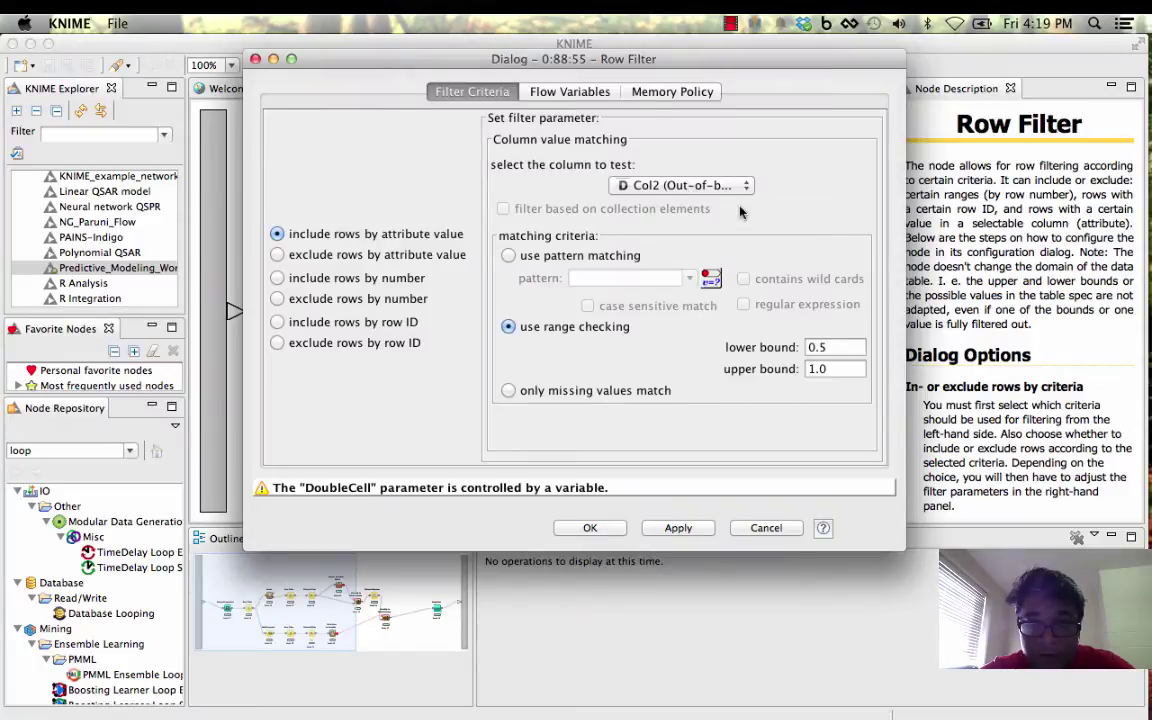
pyautogui.click(765, 528)
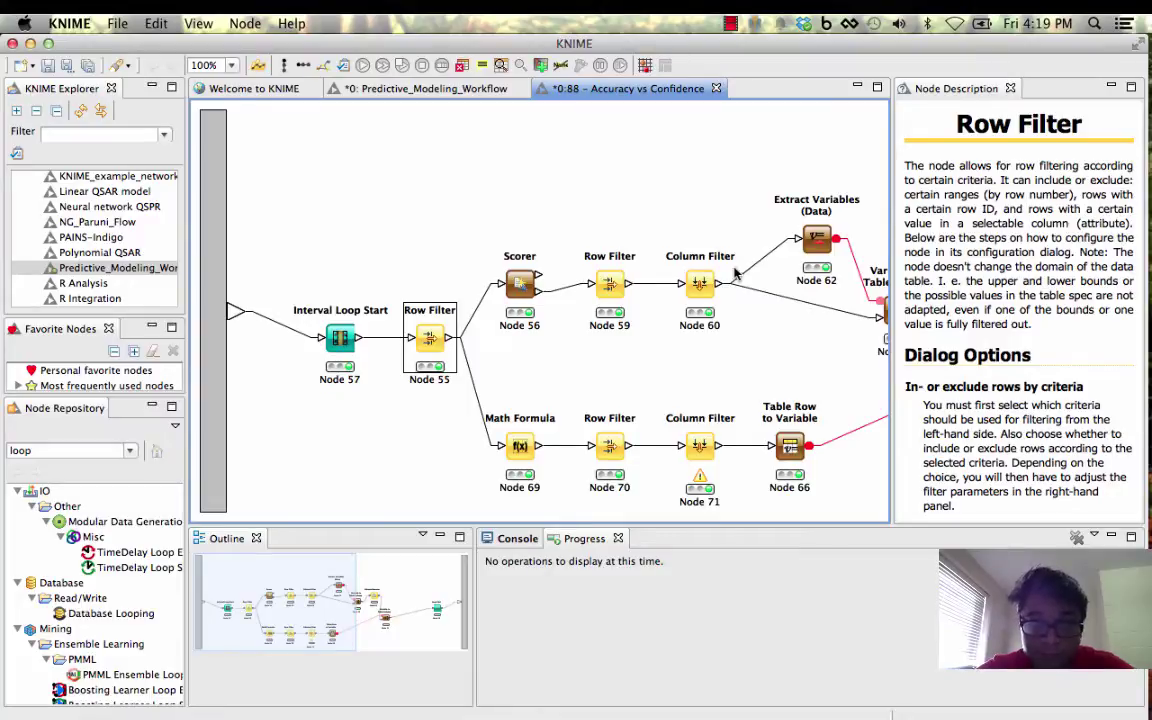
# Step: Close the metanode tab and select the 2D/3D Scatterplot node to read its description
pyautogui.hscroll(10, 665, 245)
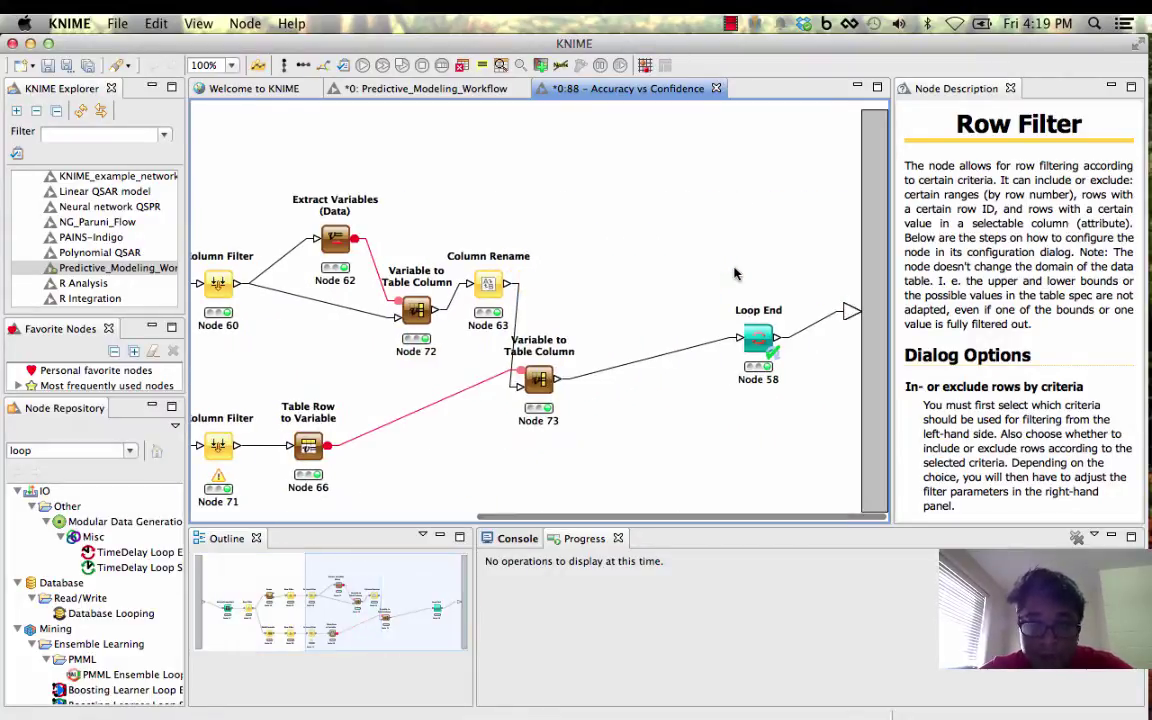
pyautogui.hscroll(-10, 720, 220)
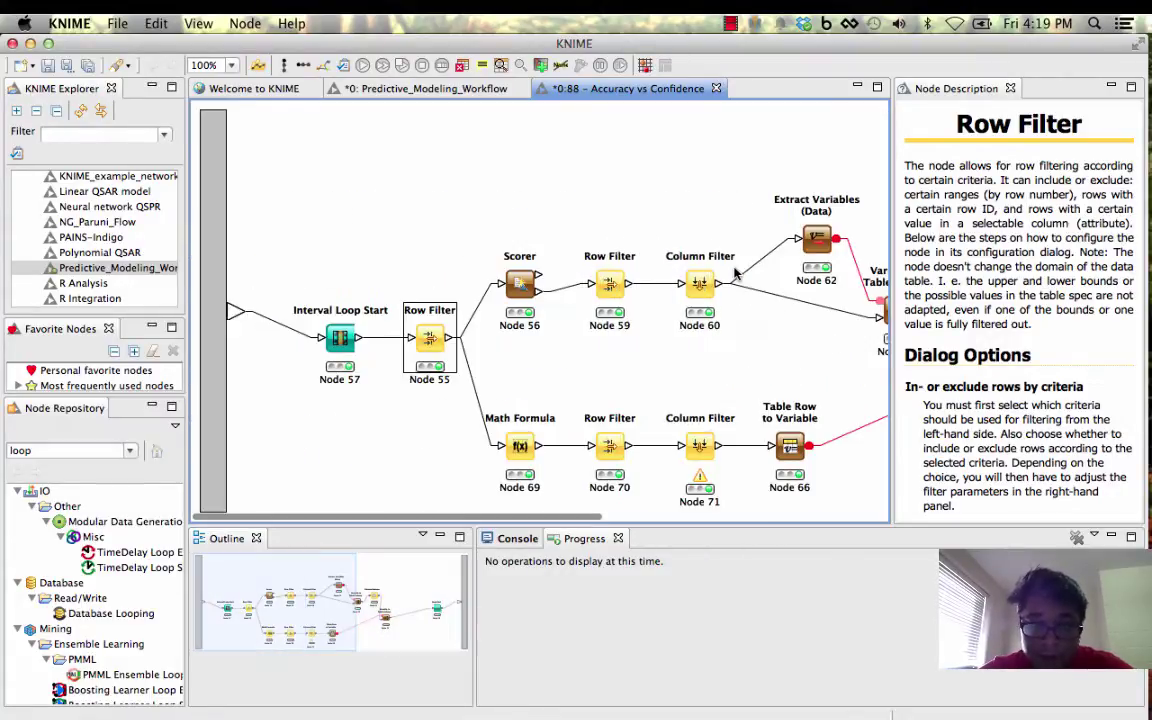
pyautogui.click(716, 89)
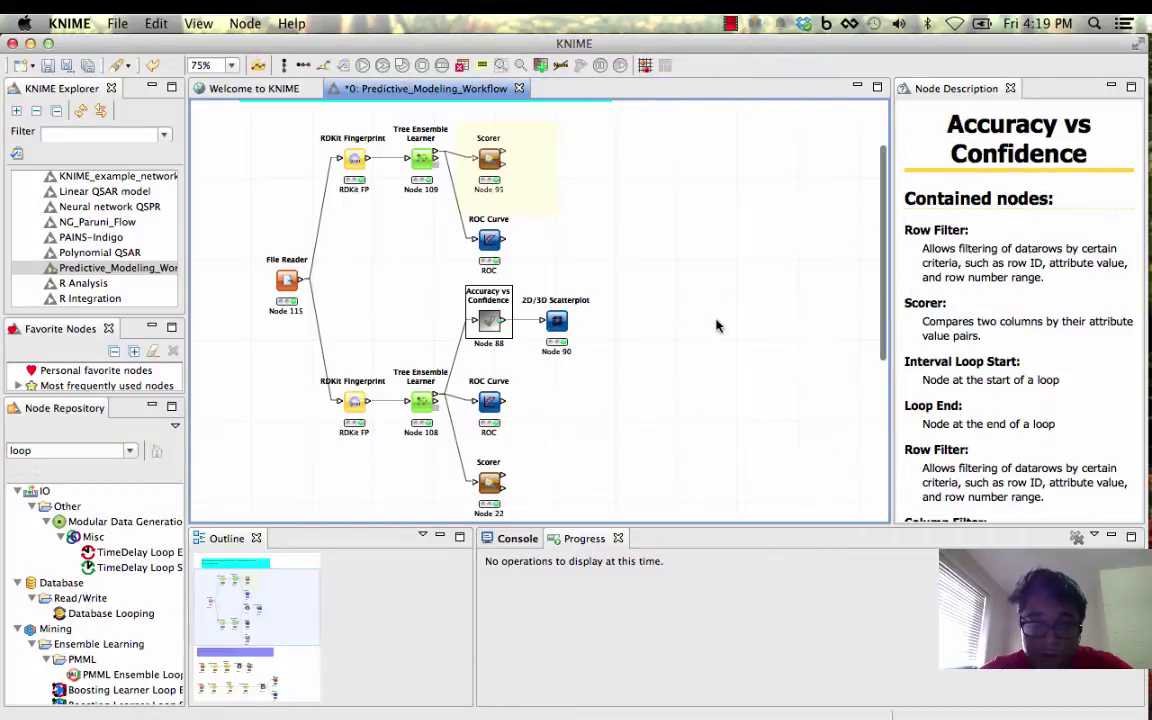
pyautogui.click(556, 322)
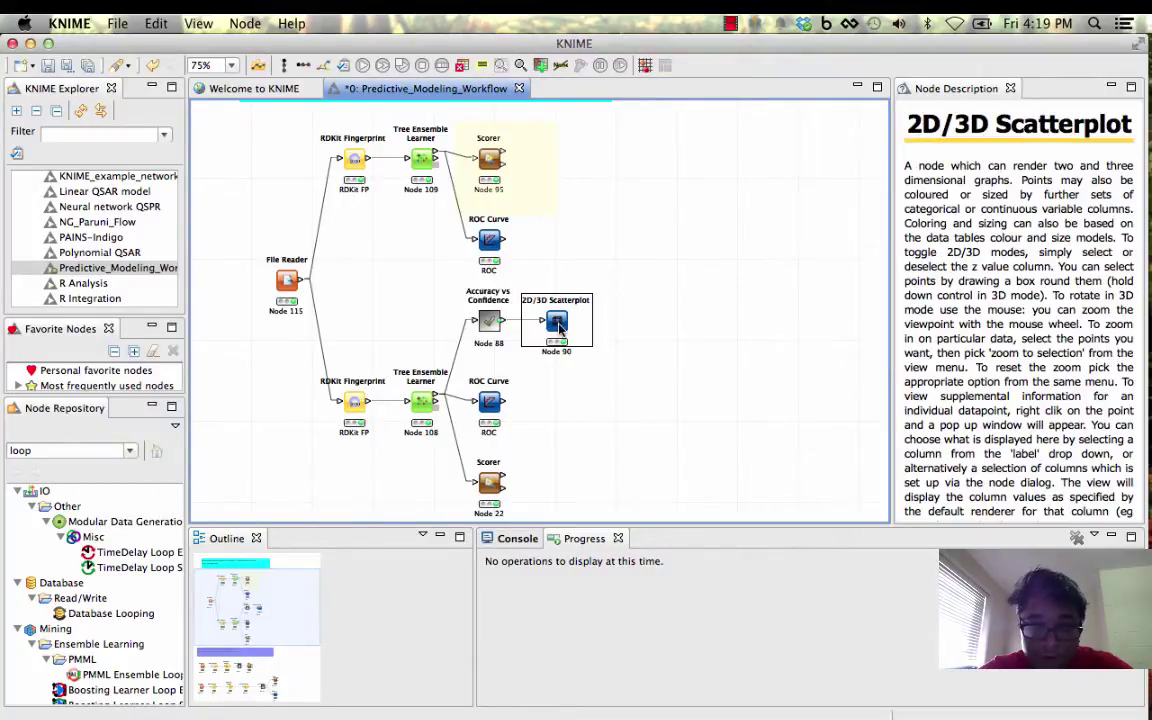
pyautogui.rightClick(558, 328)
# Step: Open the loop's collected results and widen Accuracy and Confidence, noting 0.682 accuracy at 0.95 confidence
pyautogui.press('Escape')
pyautogui.doubleClick(488, 320)
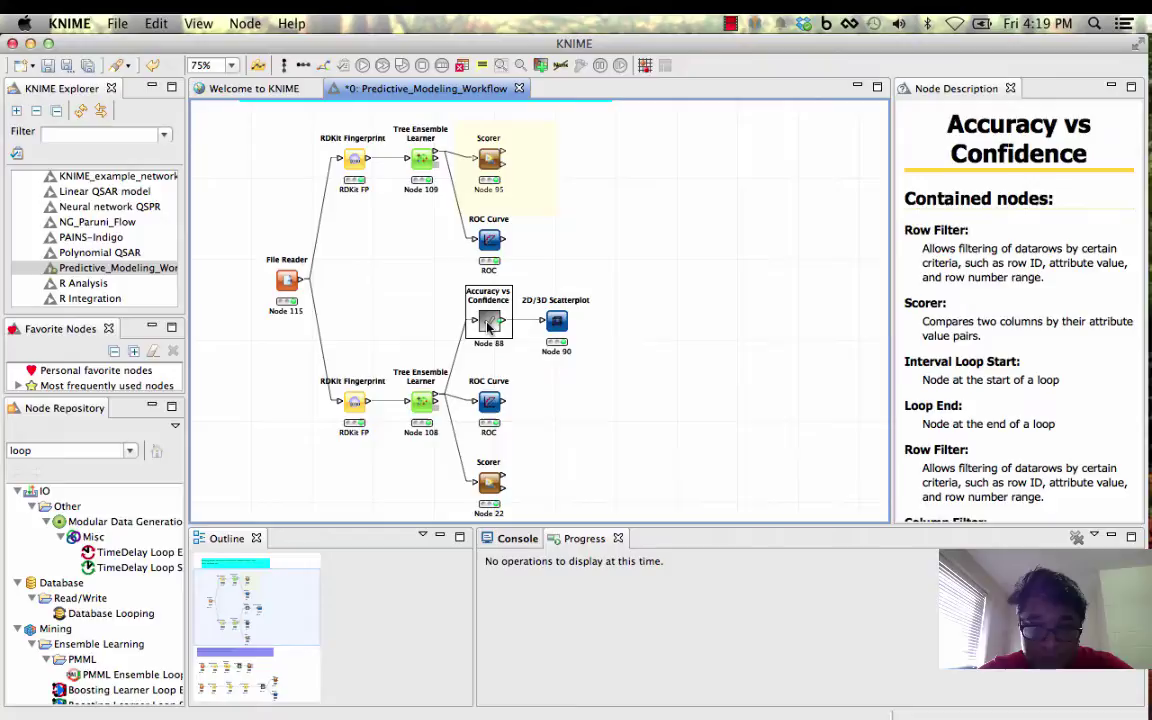
pyautogui.click(716, 89)
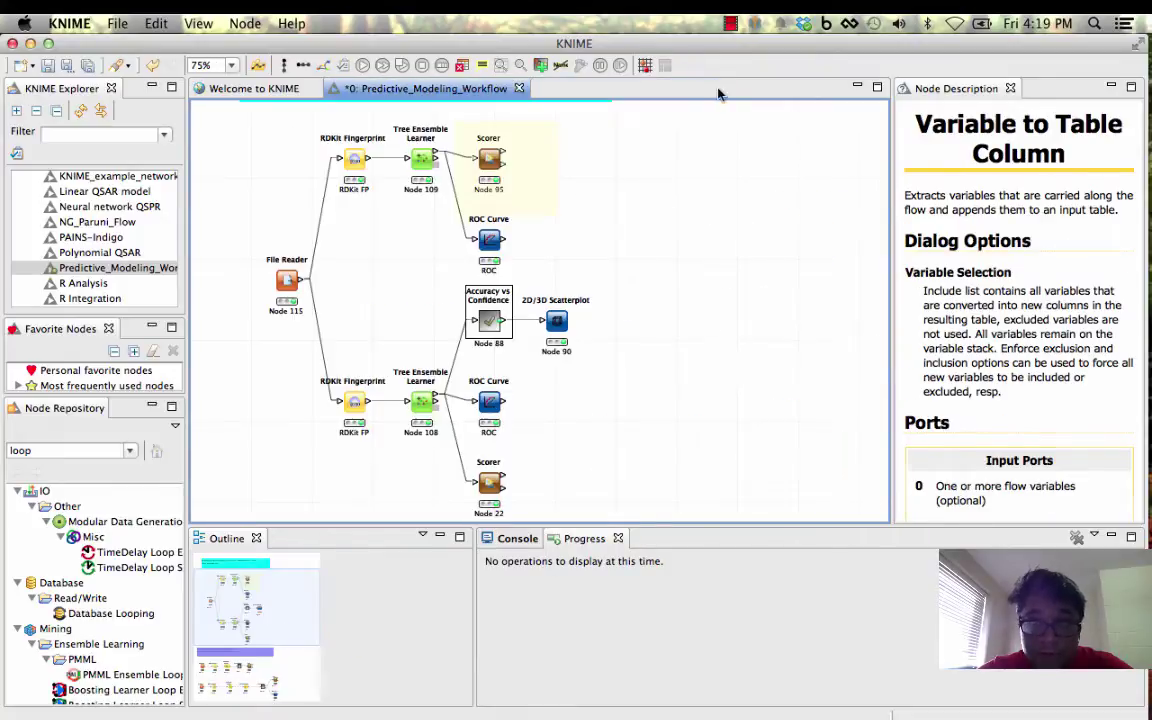
pyautogui.rightClick(496, 325)
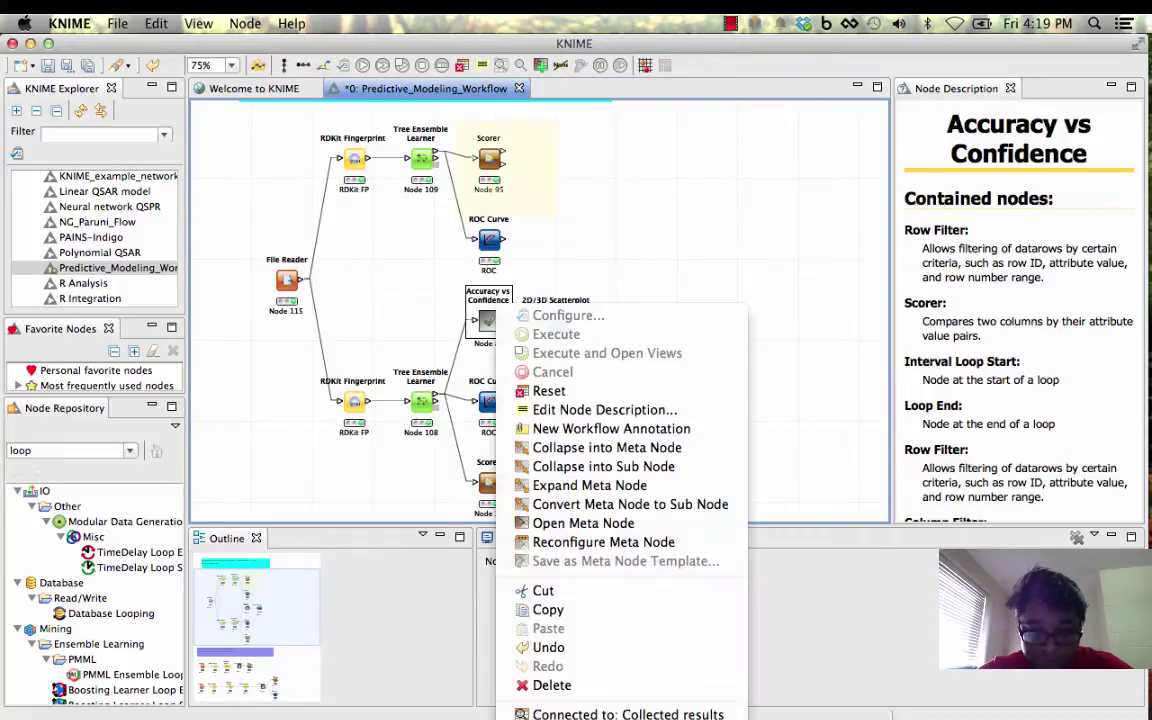
pyautogui.click(588, 712)
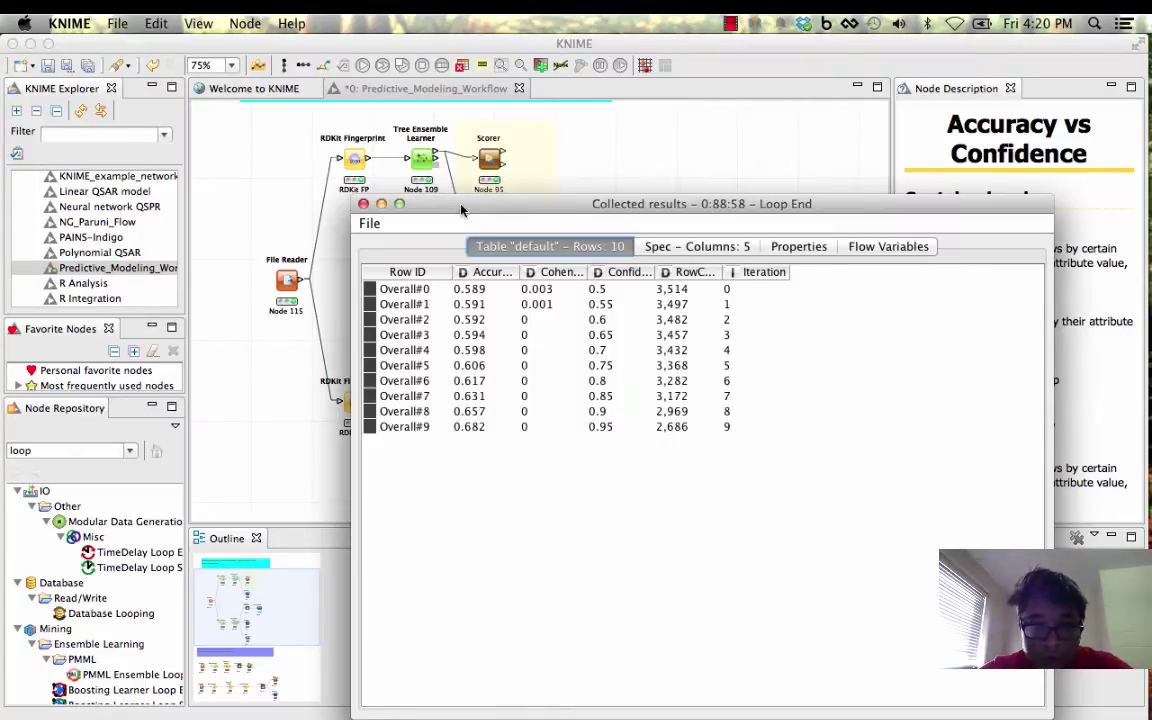
pyautogui.moveTo(461, 210); pyautogui.dragTo(539, 198)
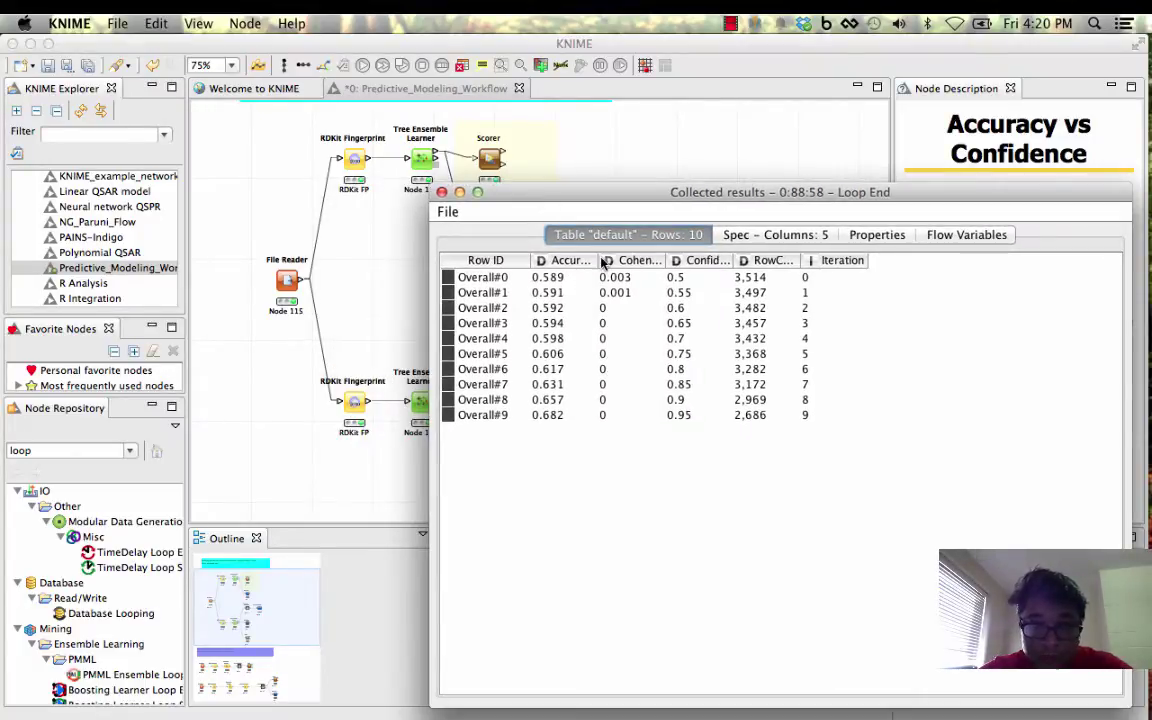
pyautogui.moveTo(598, 260); pyautogui.dragTo(638, 260)
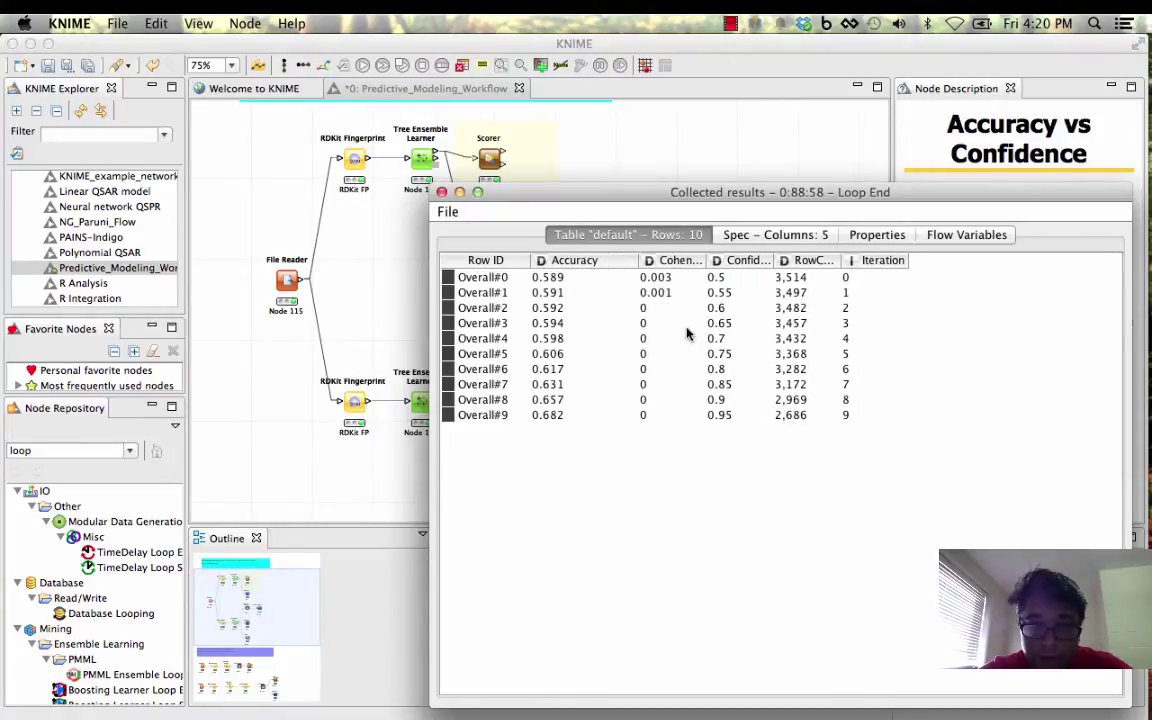
pyautogui.moveTo(773, 260); pyautogui.dragTo(791, 260)
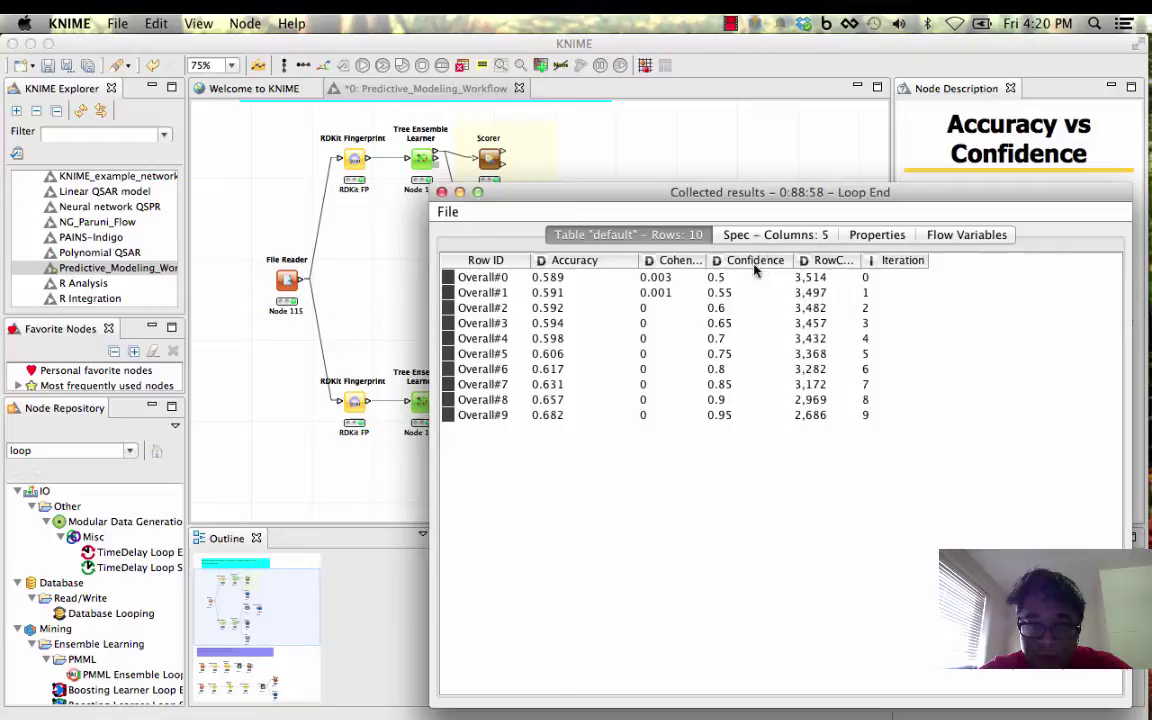
pyautogui.click(550, 415)
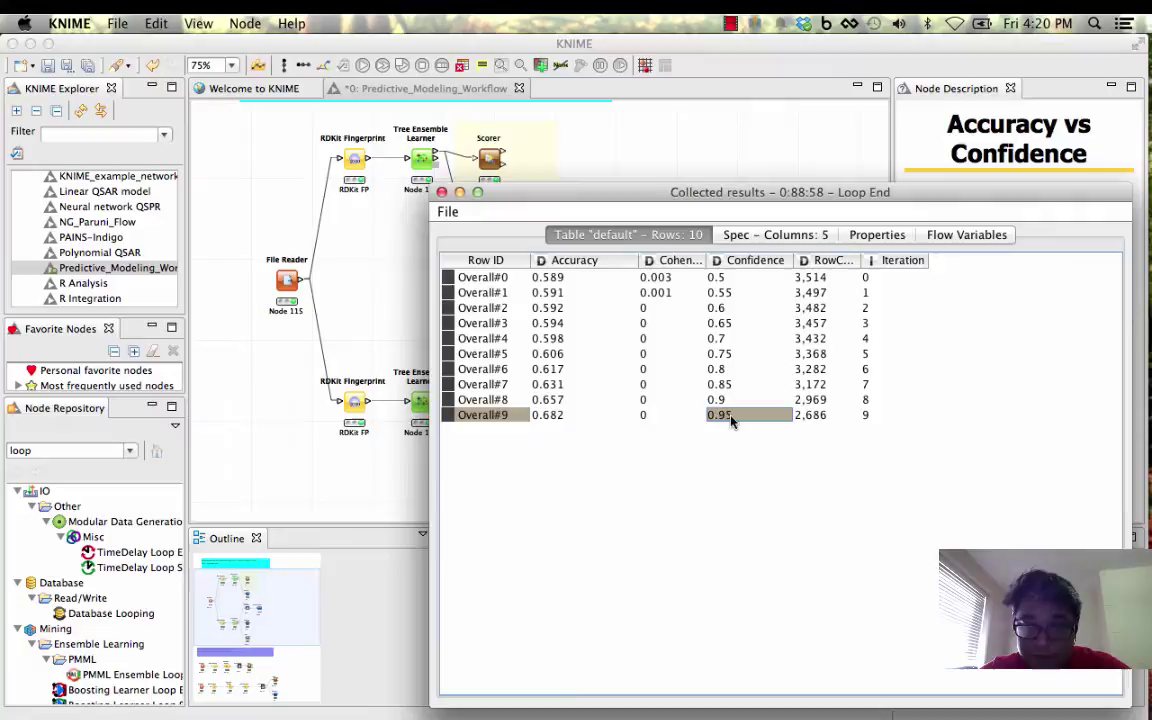
pyautogui.click(557, 418)
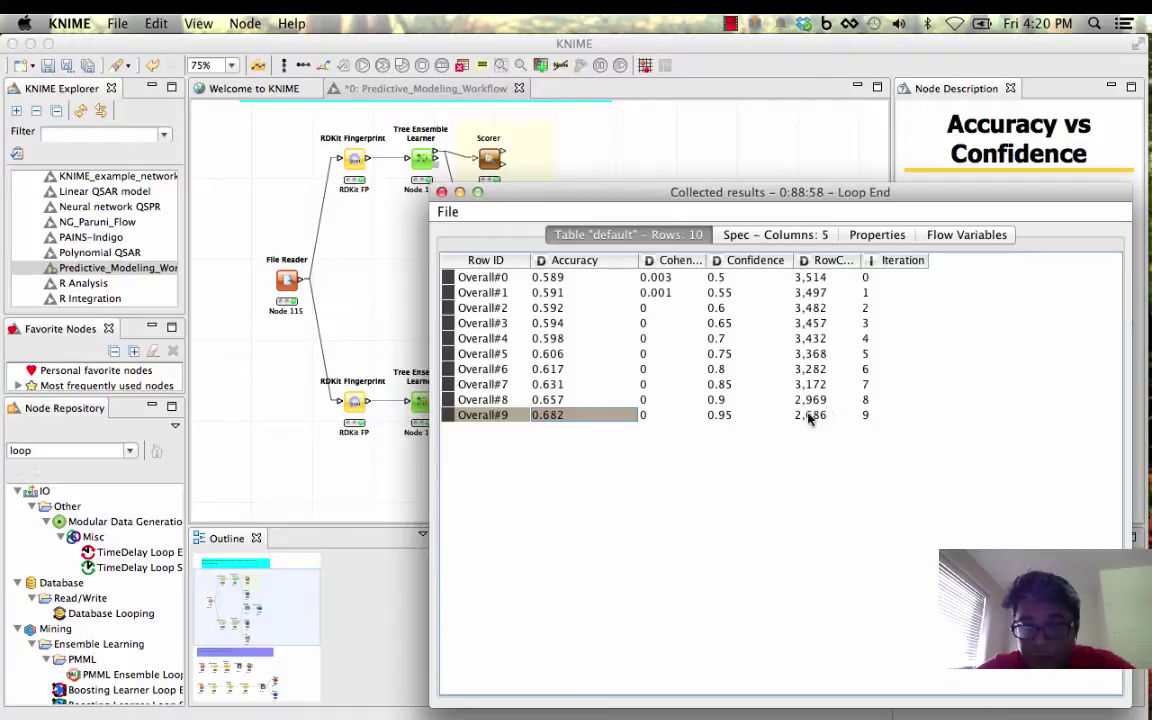
# Step: Open the 2D/3D Scatterplot of Accuracy vs Confidence, read the R2 0.8266 regression line, then close it
pyautogui.click(441, 192)
pyautogui.click(556, 320)
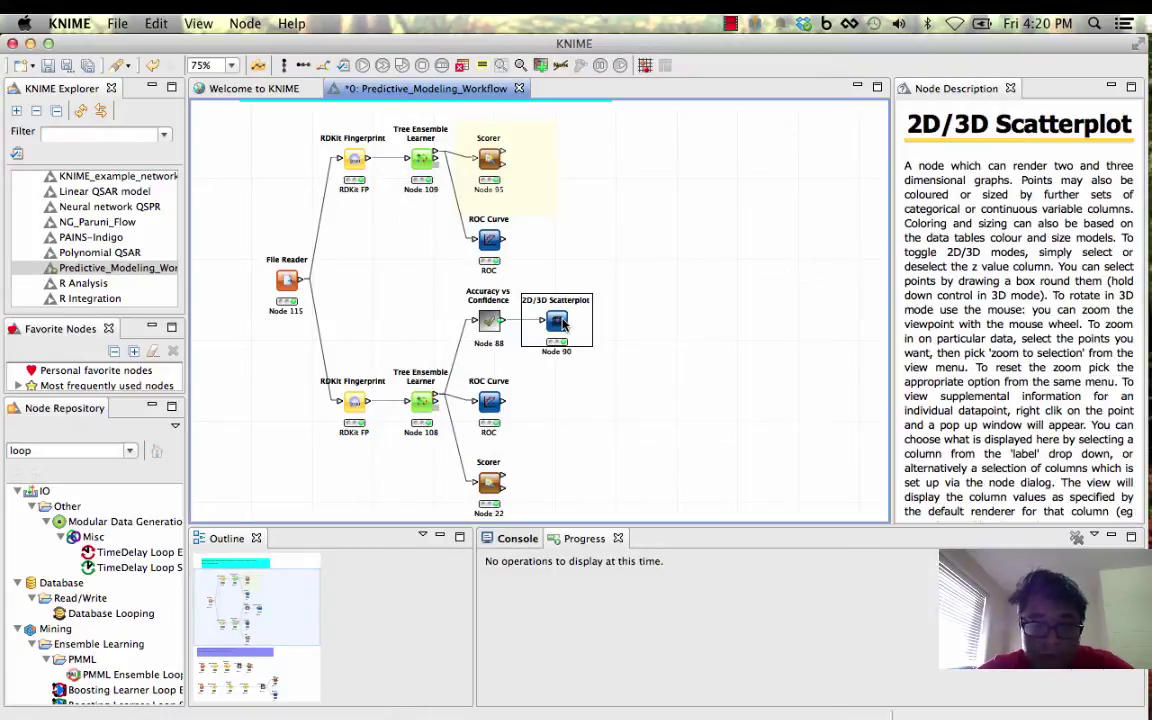
pyautogui.rightClick(566, 322)
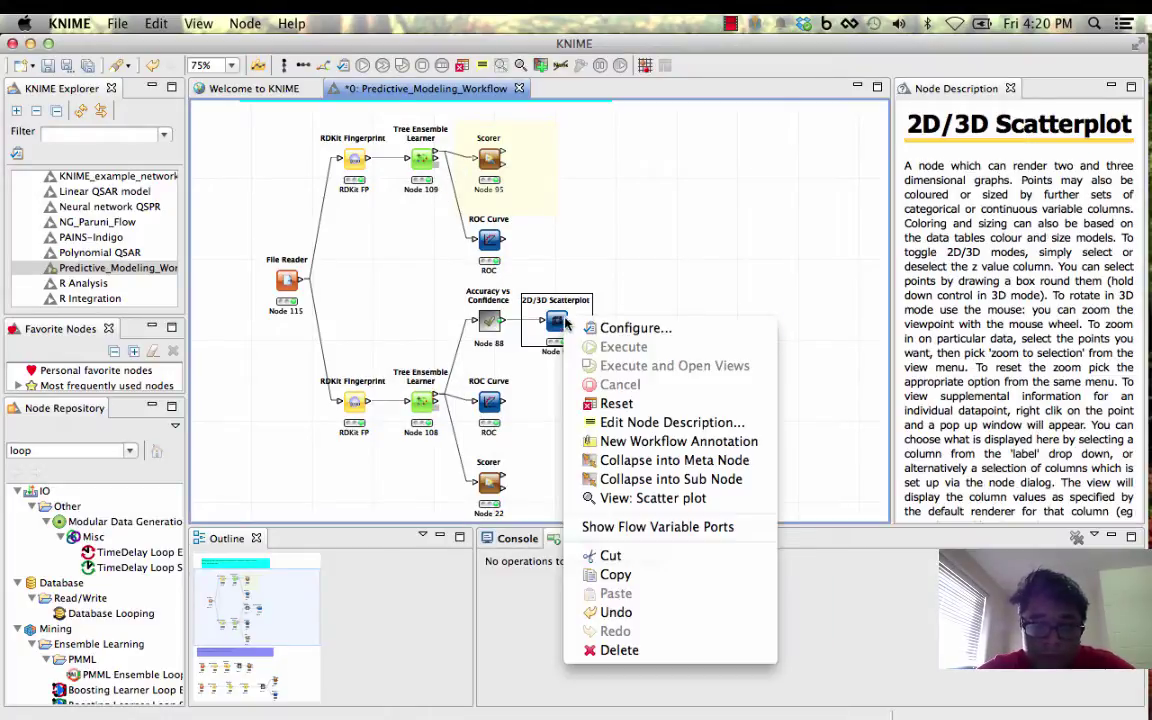
pyautogui.click(640, 498)
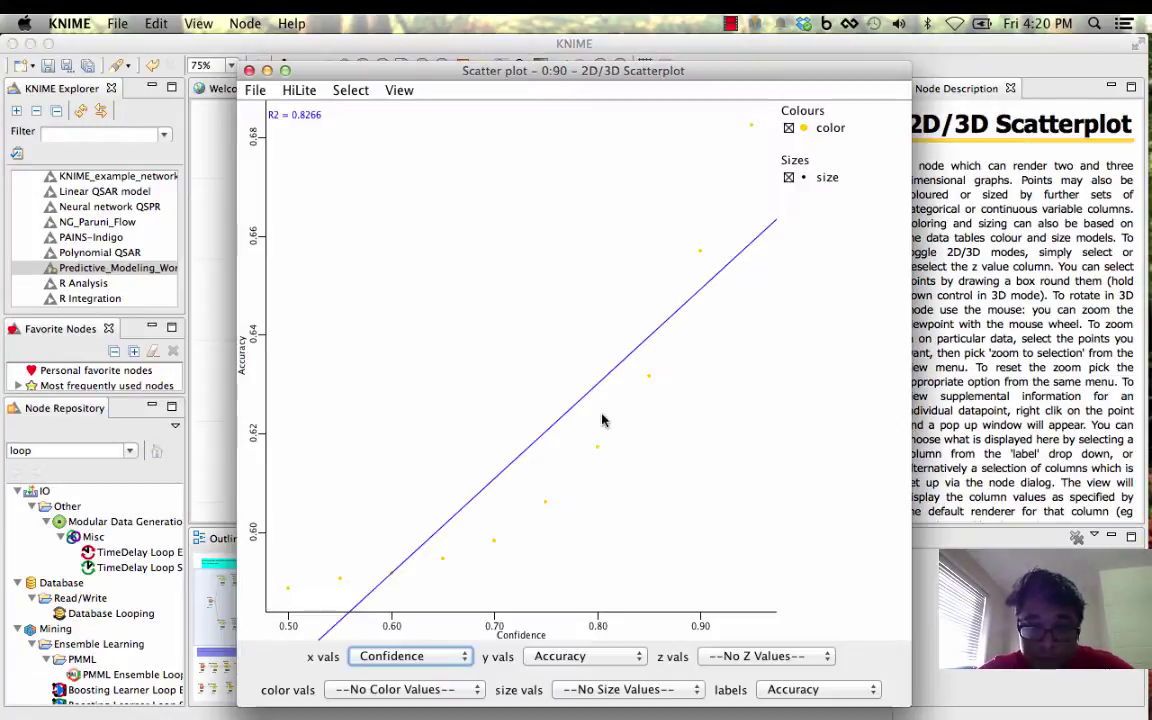
pyautogui.click(698, 249)
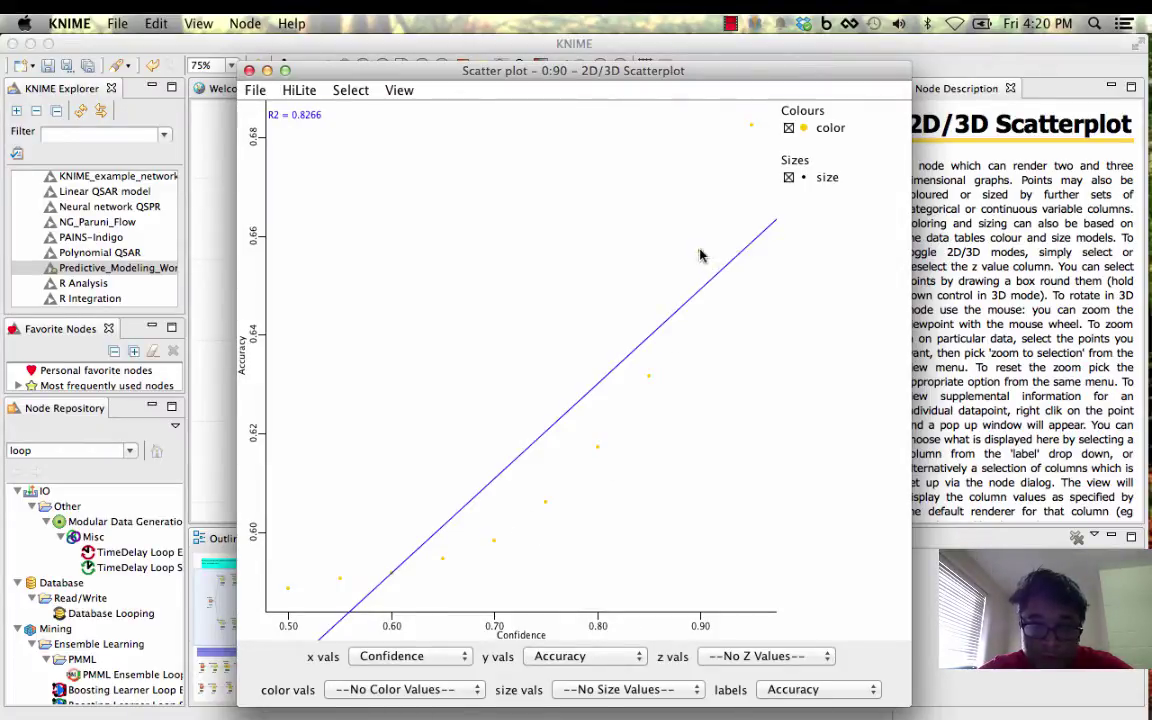
pyautogui.click(221, 62)
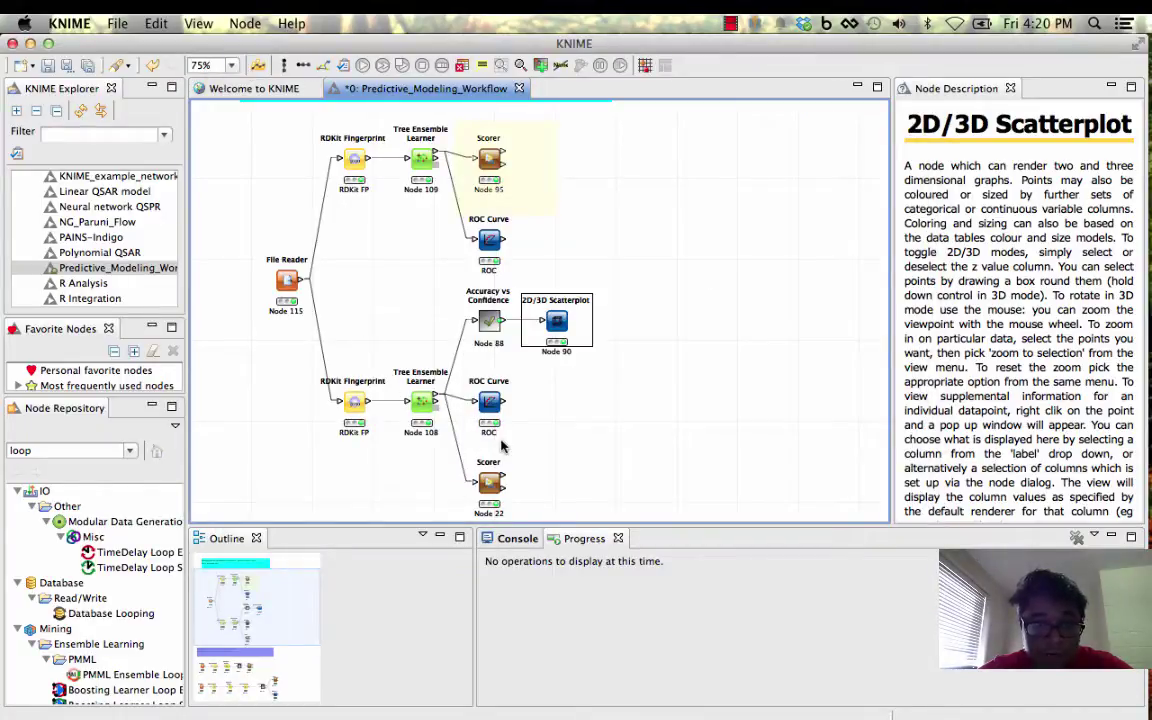
# Step: Scroll to the SVM pipeline and select its File Reader and RDKit Fingerprint nodes to read their descriptions
pyautogui.scroll(1, 584, 402)
pyautogui.scroll(-5, 585, 405)
pyautogui.scroll(5, 584, 405)
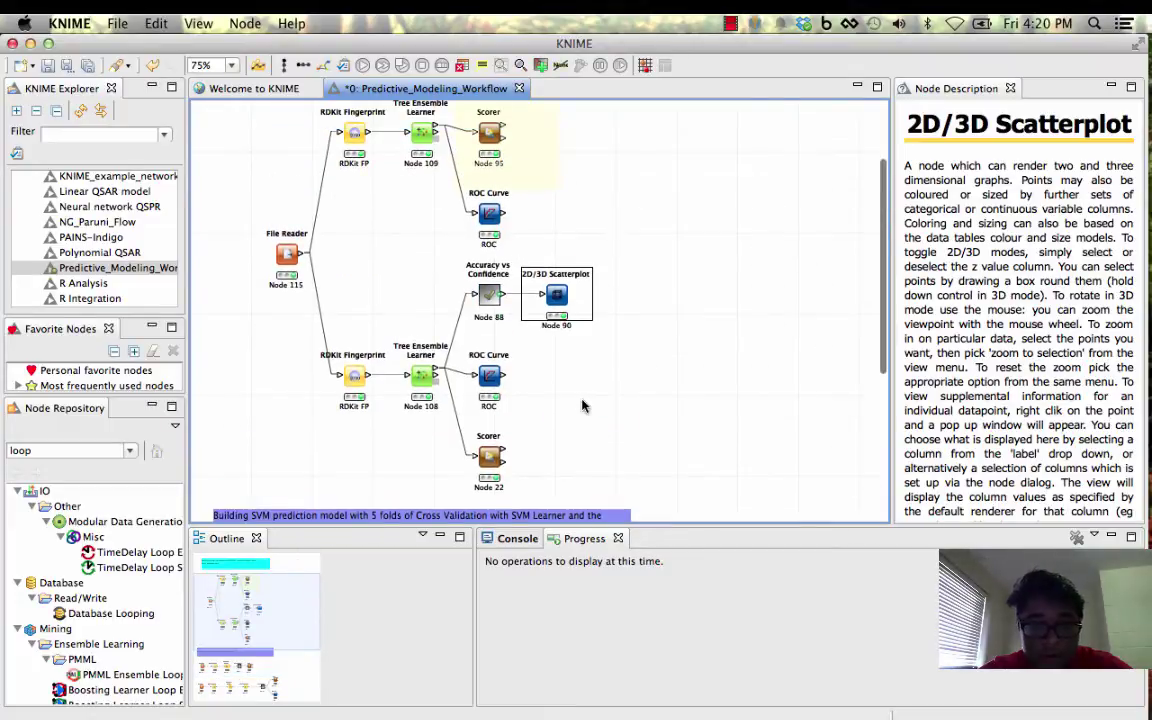
pyautogui.scroll(2, 333, 279)
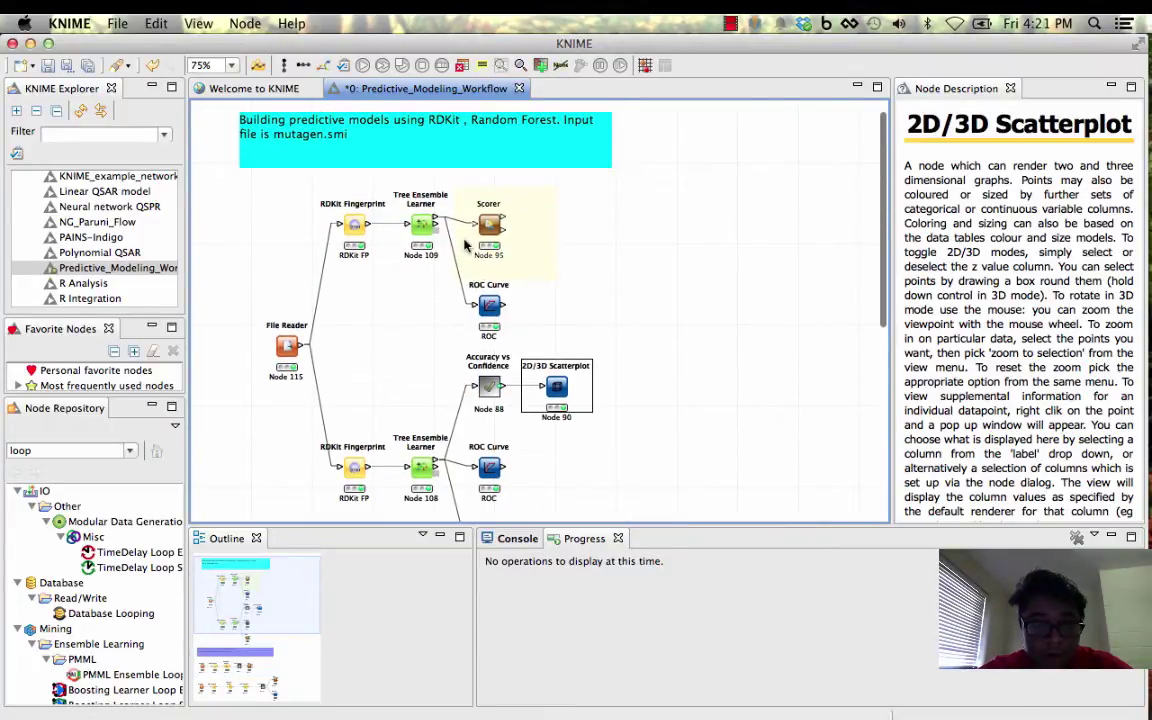
pyautogui.scroll(-5, 385, 266)
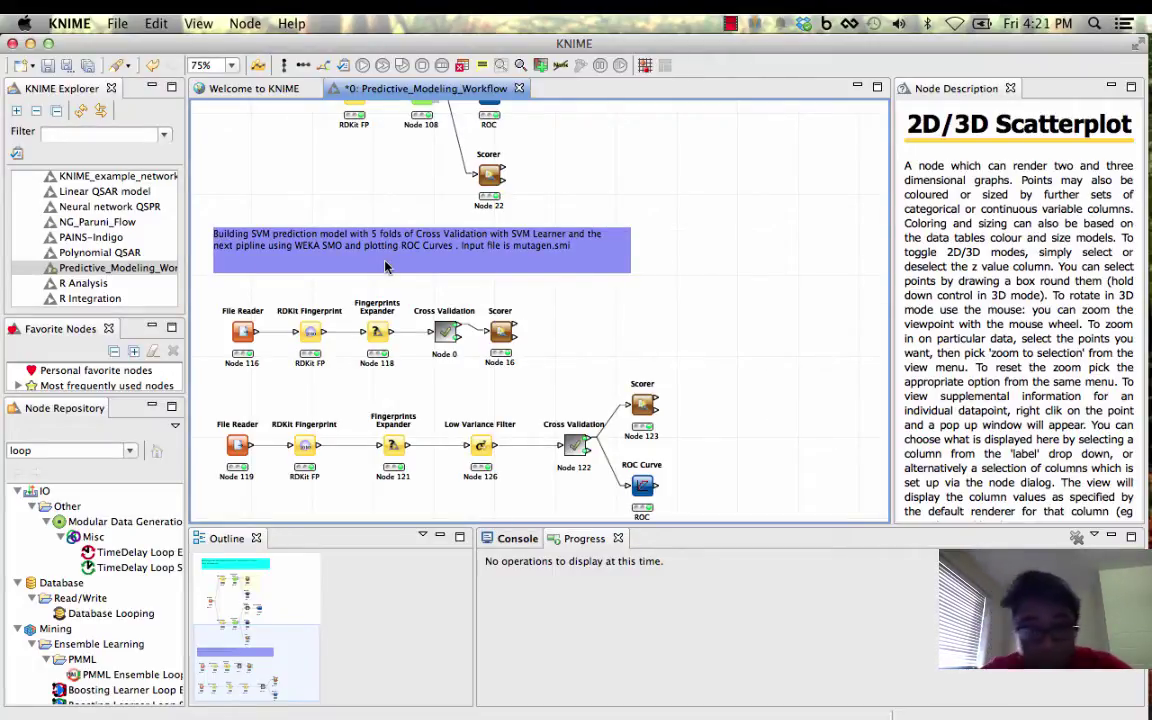
pyautogui.click(248, 333)
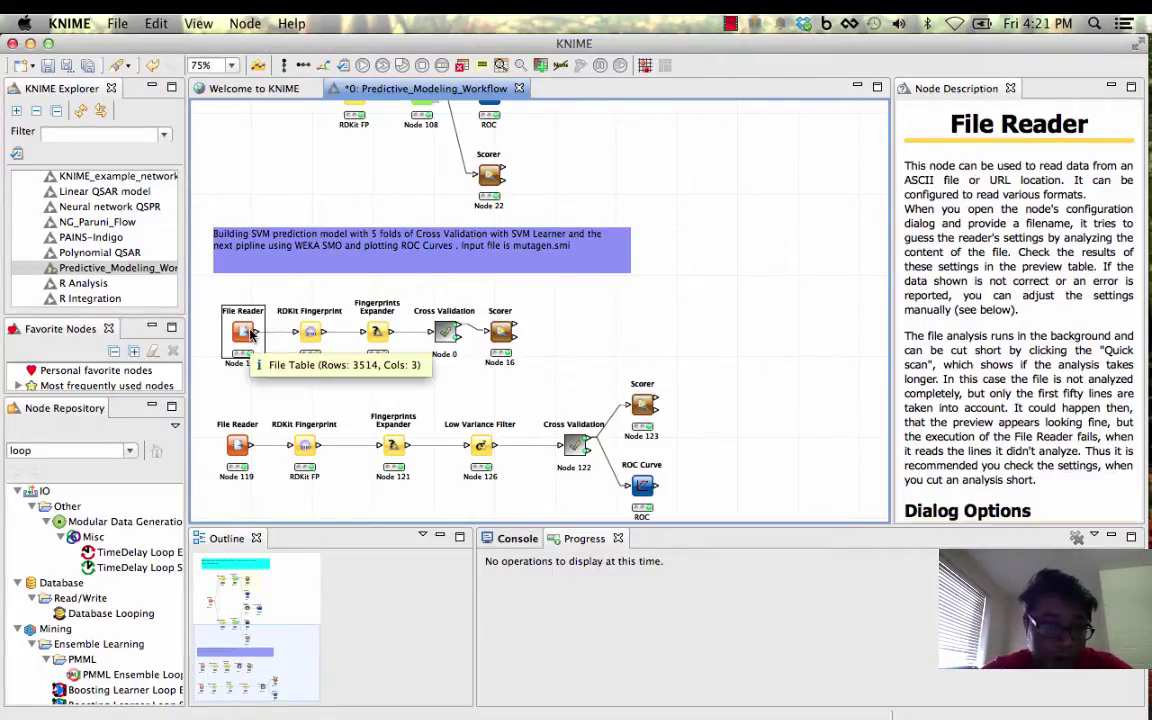
pyautogui.click(312, 343)
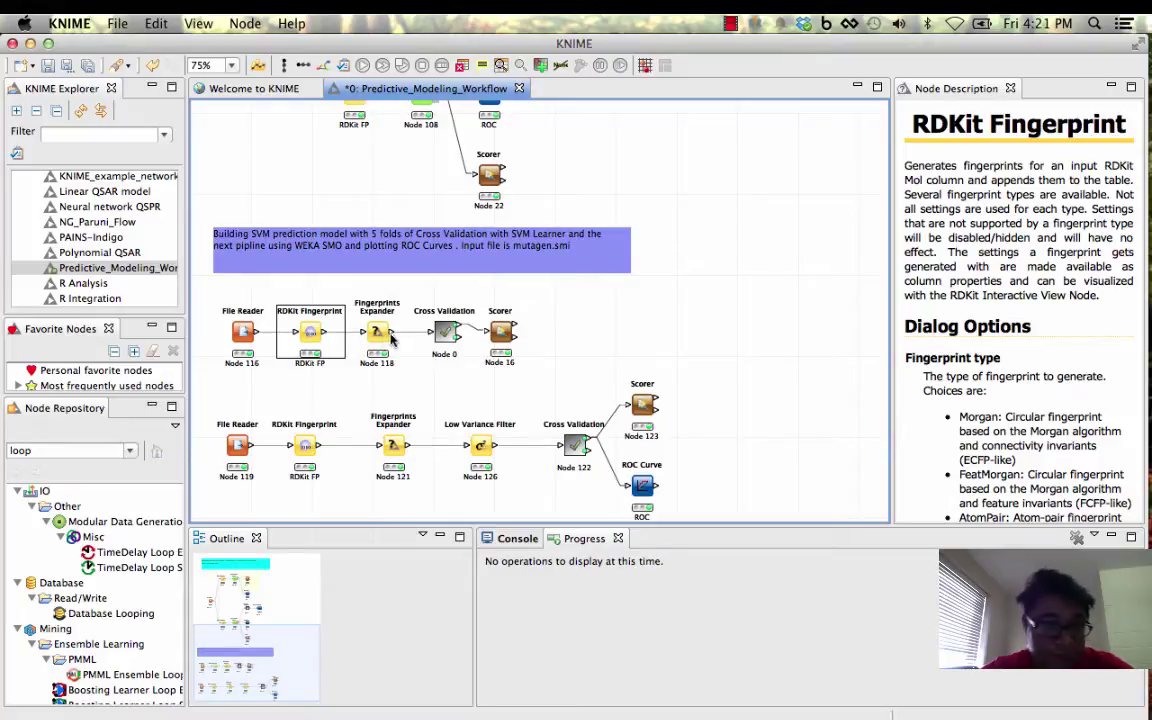
pyautogui.moveTo(393, 340)
pyautogui.scroll(6, 393, 336)
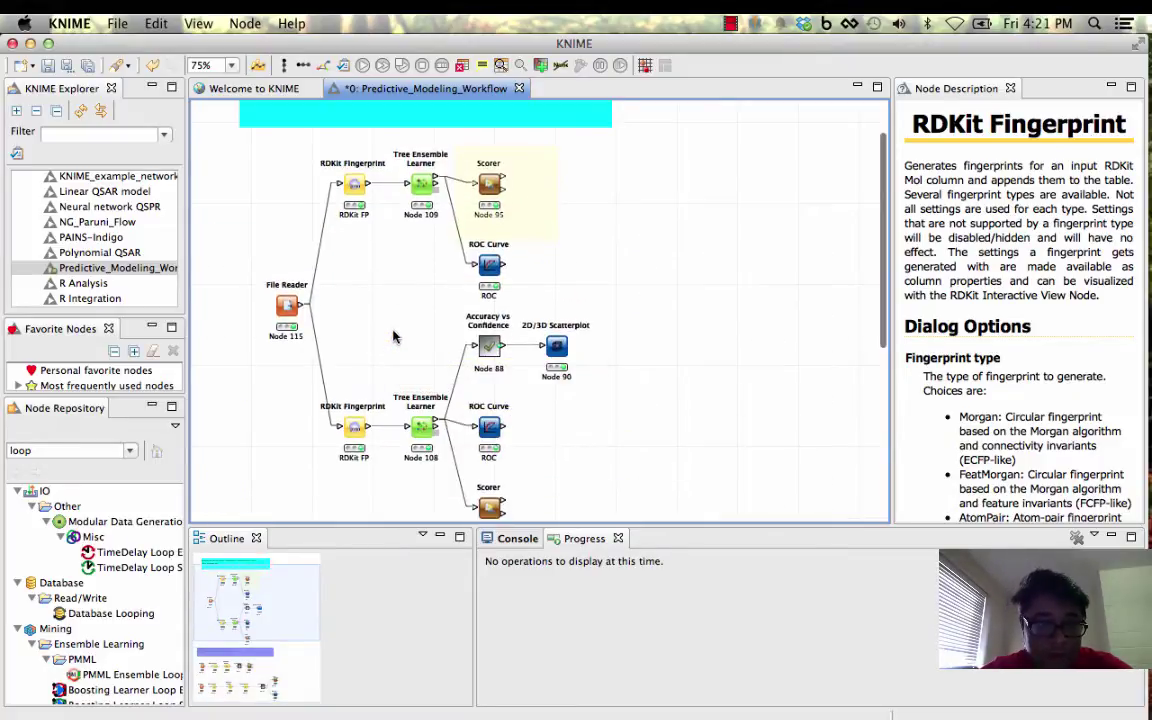
pyautogui.scroll(-3, 432, 196)
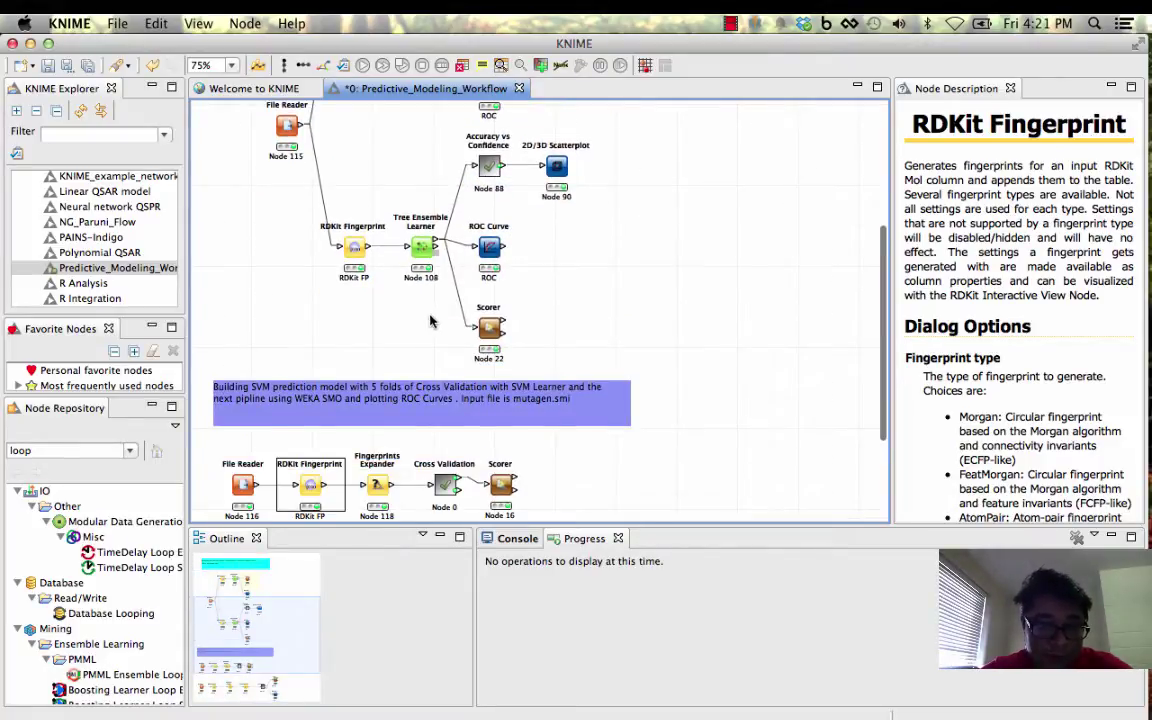
pyautogui.scroll(-1, 432, 321)
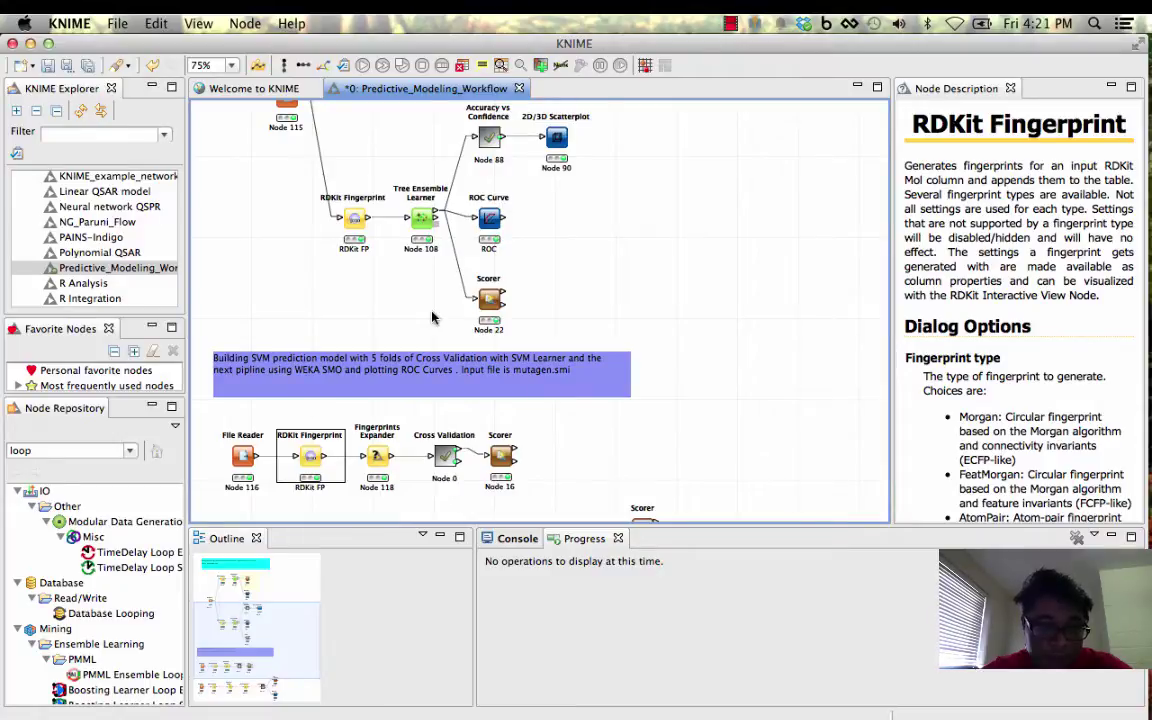
# Step: Check the Fingerprints Expander settings and close them unchanged
pyautogui.rightClick(380, 458)
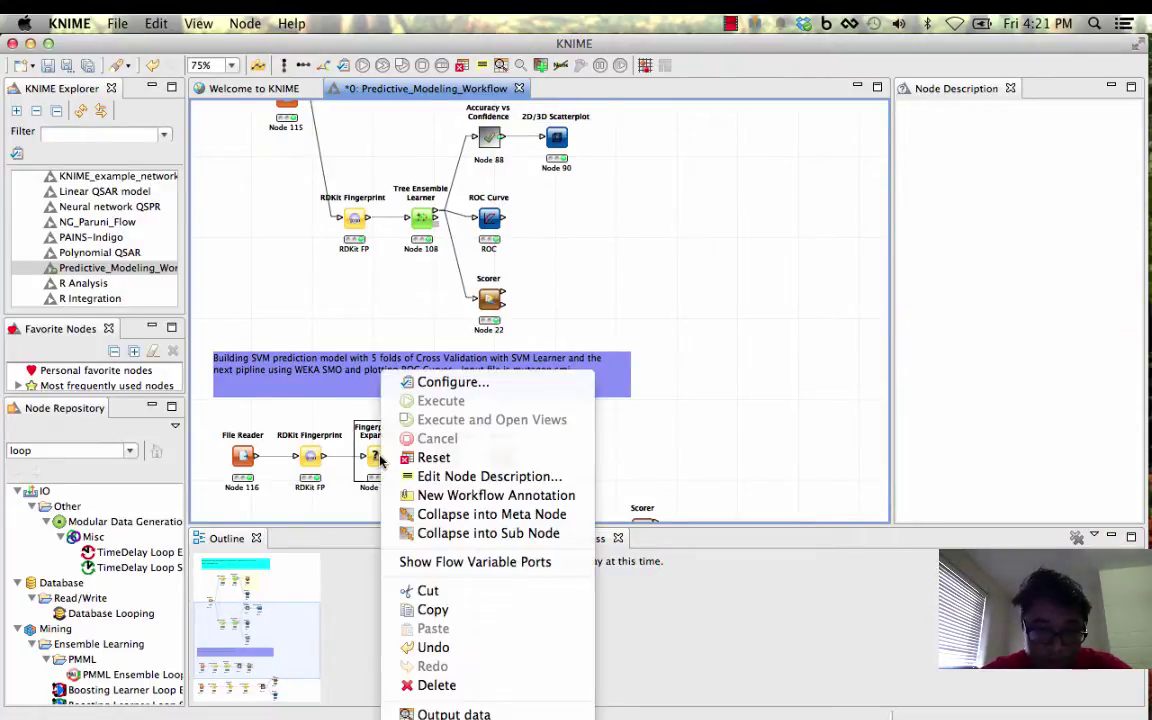
pyautogui.click(420, 384)
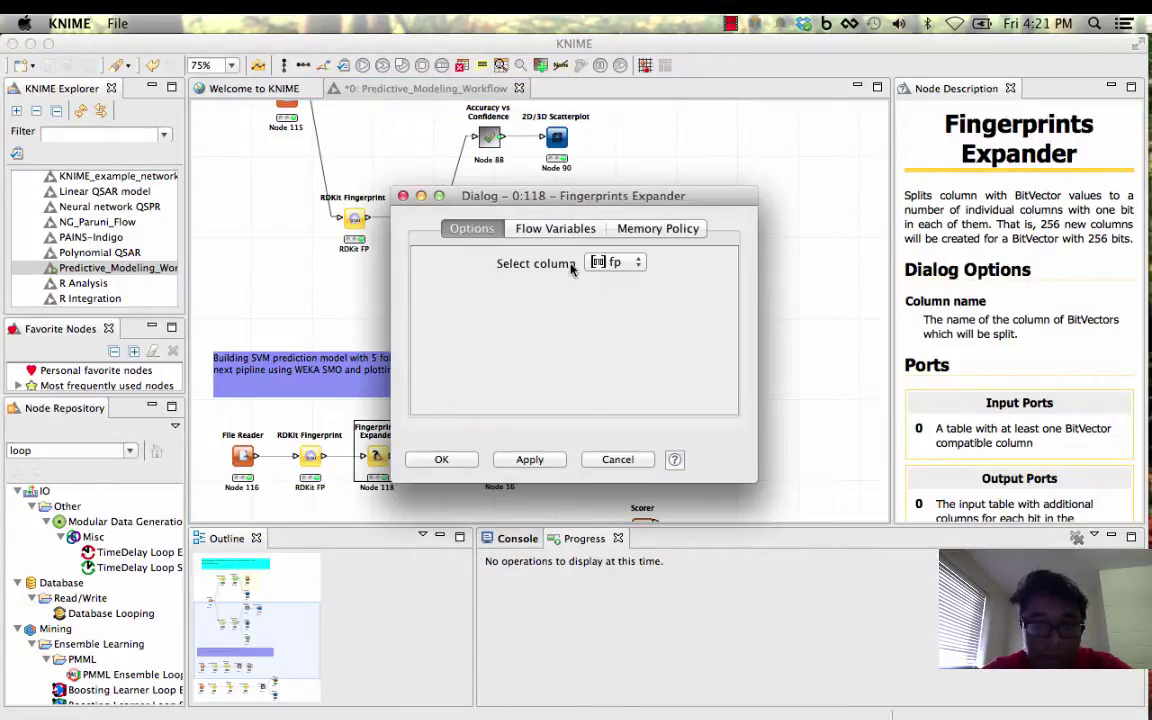
pyautogui.click(614, 462)
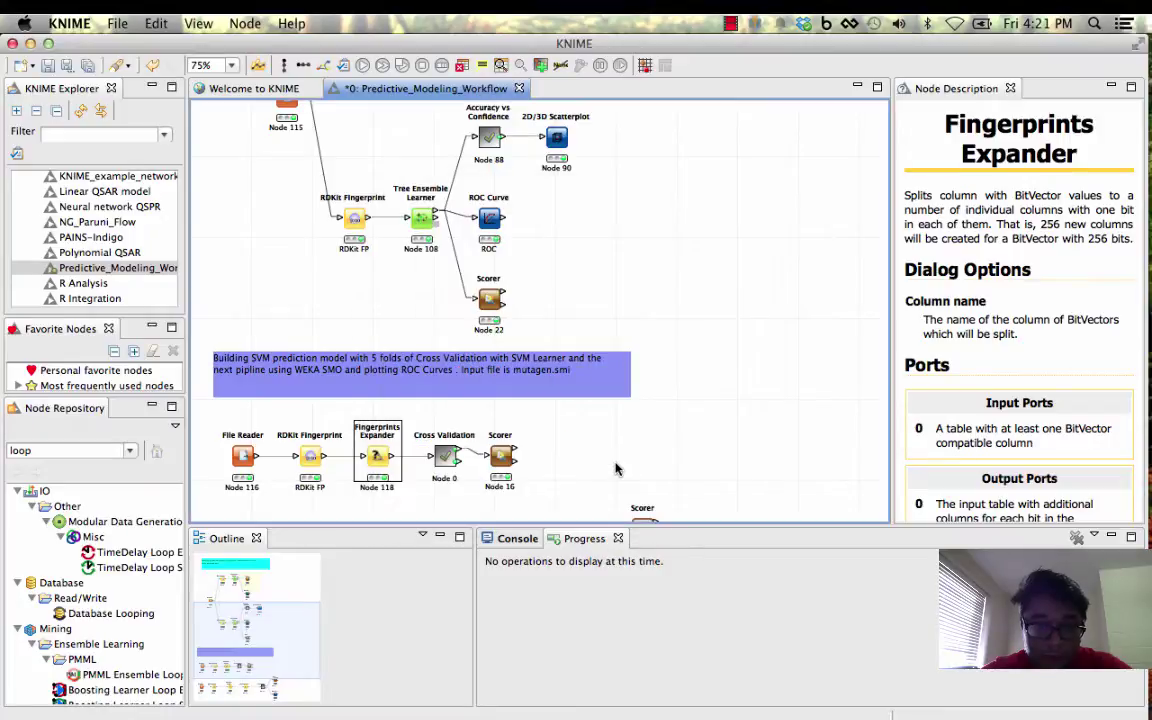
# Step: Open the Fingerprints Expander output and browse its Spec tab out to the Bit 2048 column
pyautogui.rightClick(370, 450)
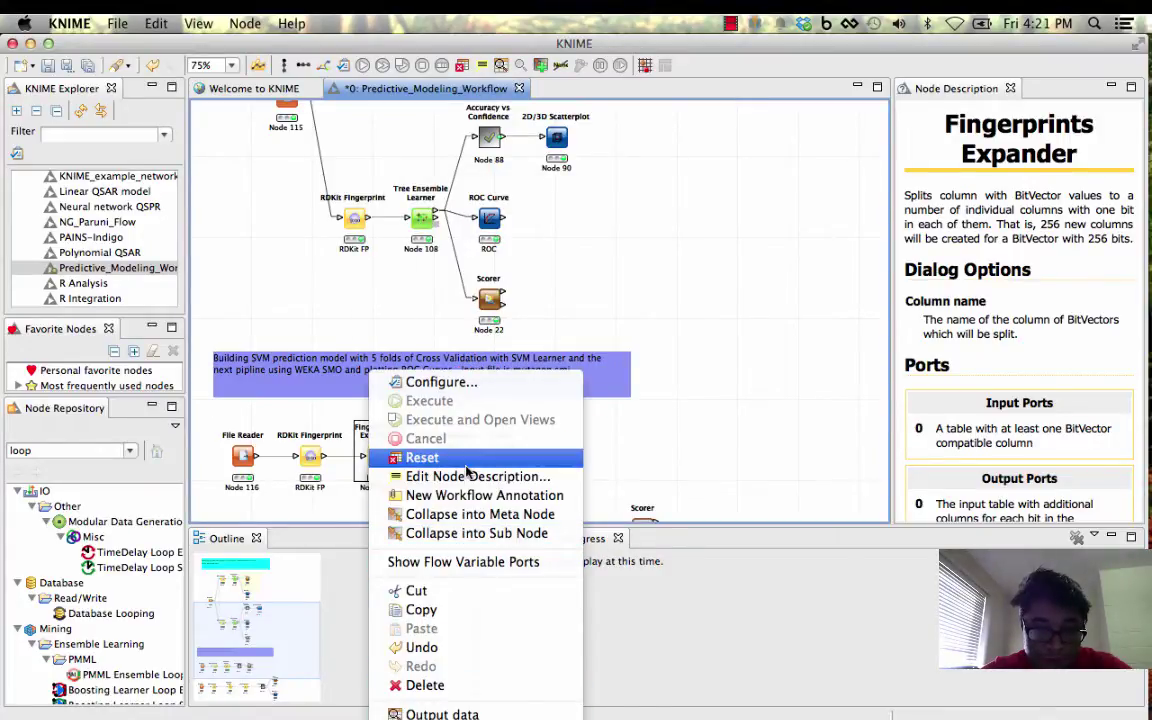
pyautogui.click(445, 713)
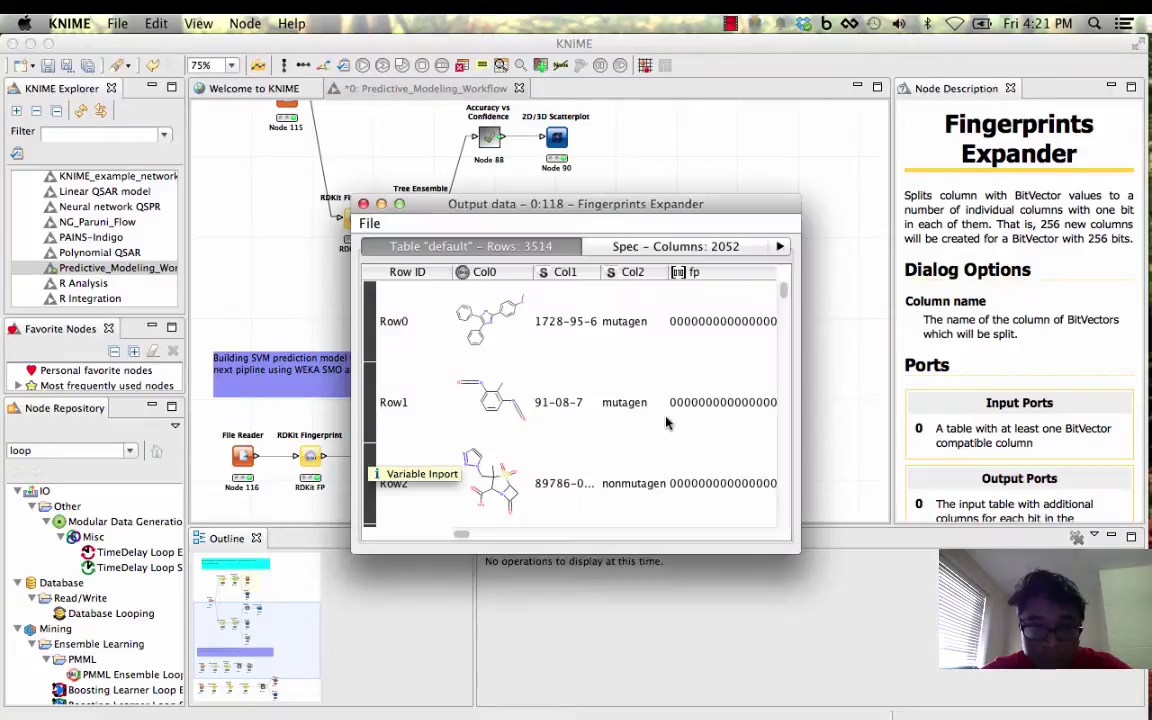
pyautogui.click(727, 249)
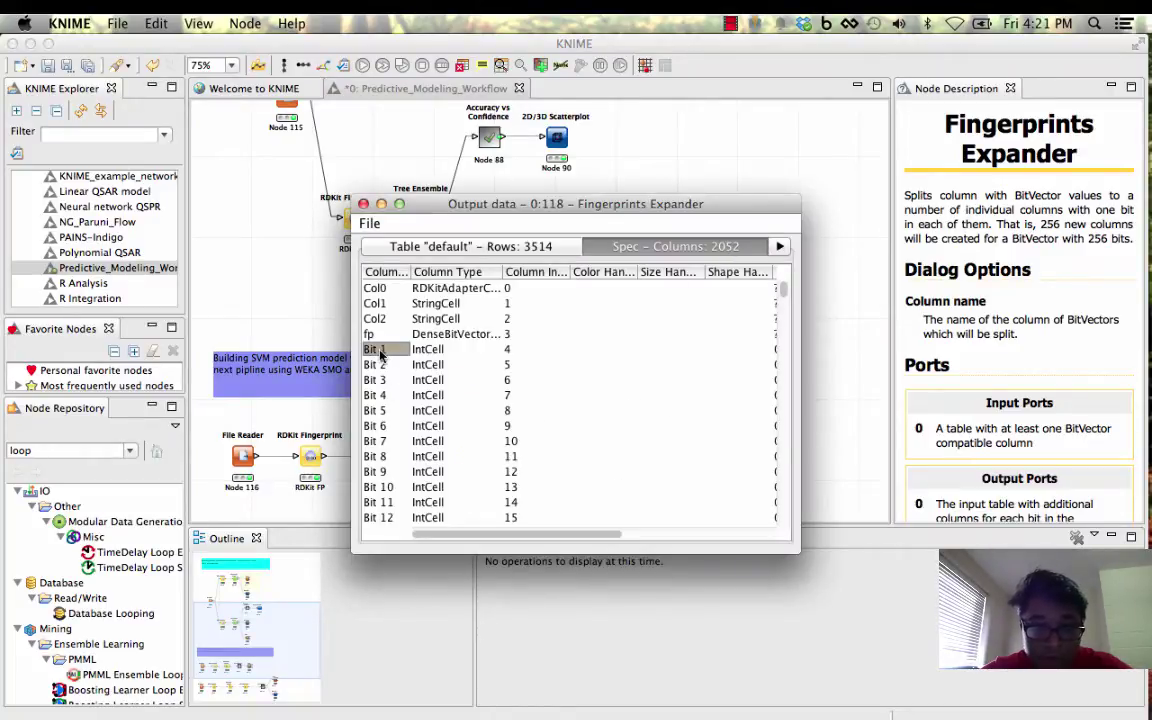
pyautogui.hscroll(5, 389, 357)
pyautogui.scroll(-20, 389, 357)
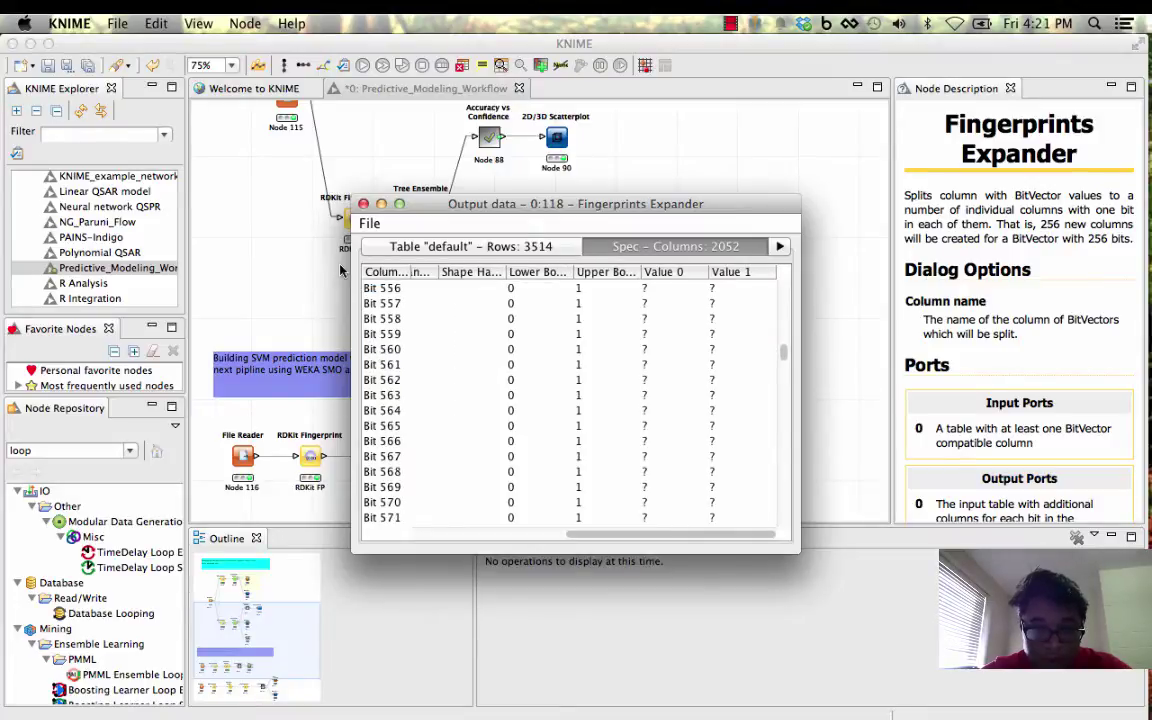
pyautogui.moveTo(780, 357); pyautogui.dragTo(712, 490)
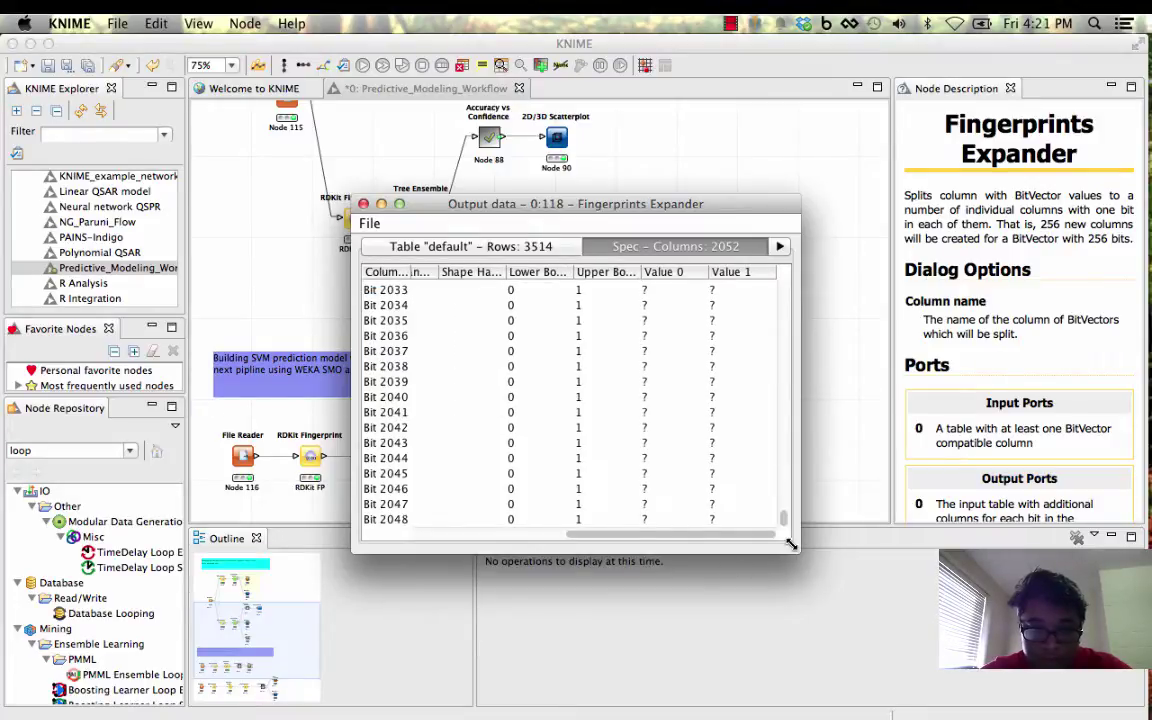
# Step: Close the expander output and open the Cross Validation metanode's inner workflow
pyautogui.click(363, 204)
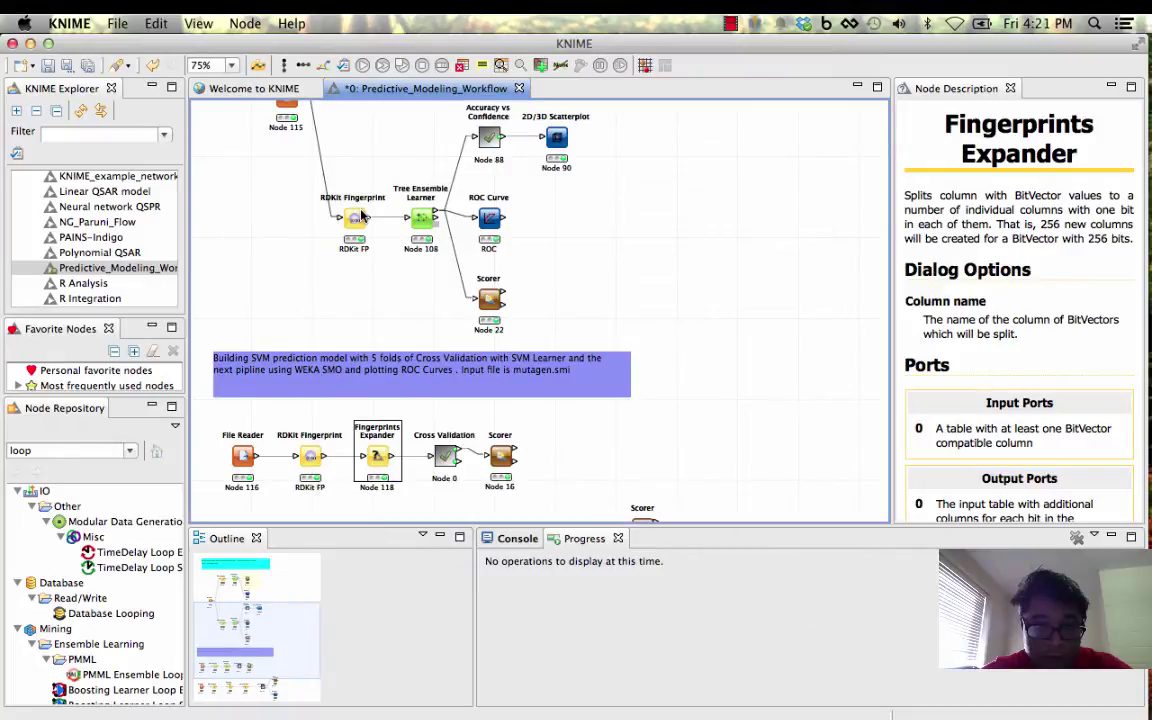
pyautogui.click(455, 423)
pyautogui.doubleClick(449, 459)
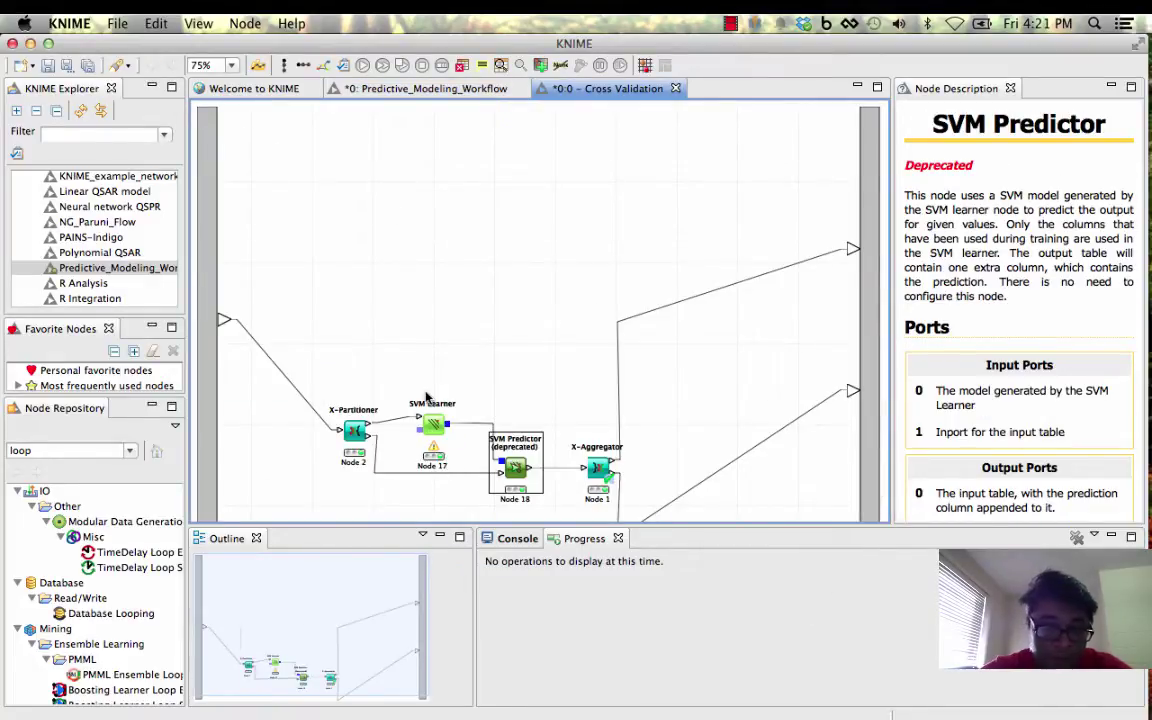
pyautogui.scroll(-1, 418, 382)
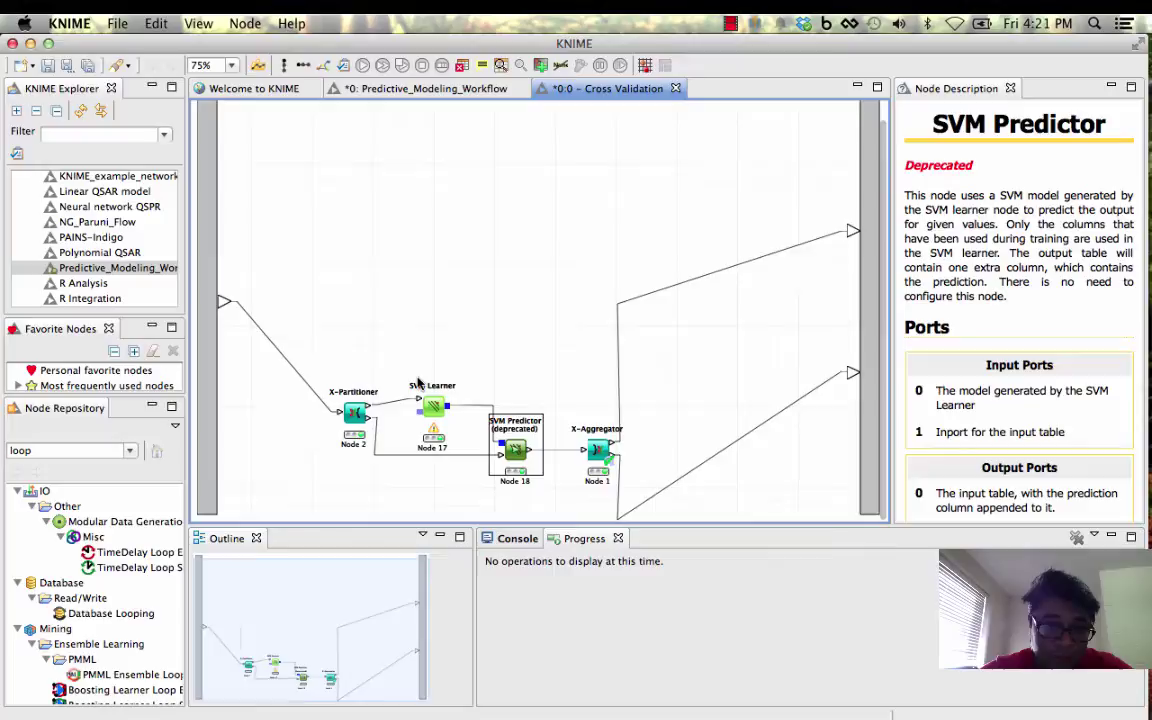
# Step: Review the X-Partitioner's 5-fold settings stratified on Col2 and close them unchanged
pyautogui.click(365, 418)
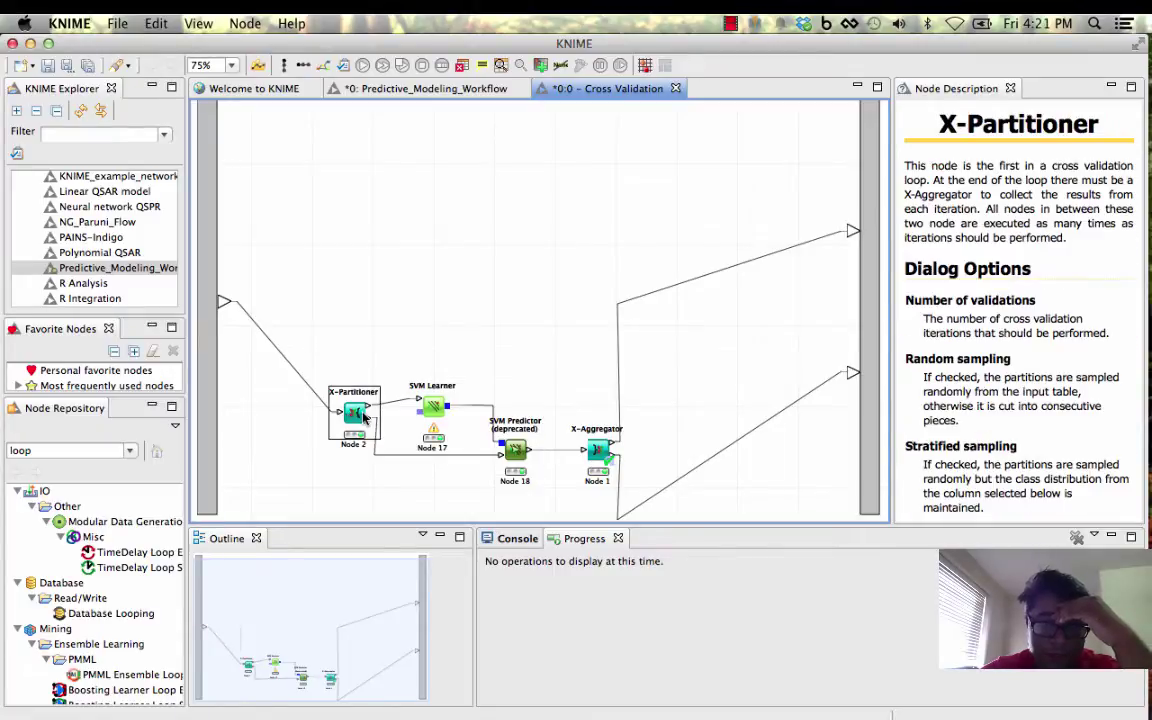
pyautogui.rightClick(355, 412)
pyautogui.click(393, 343)
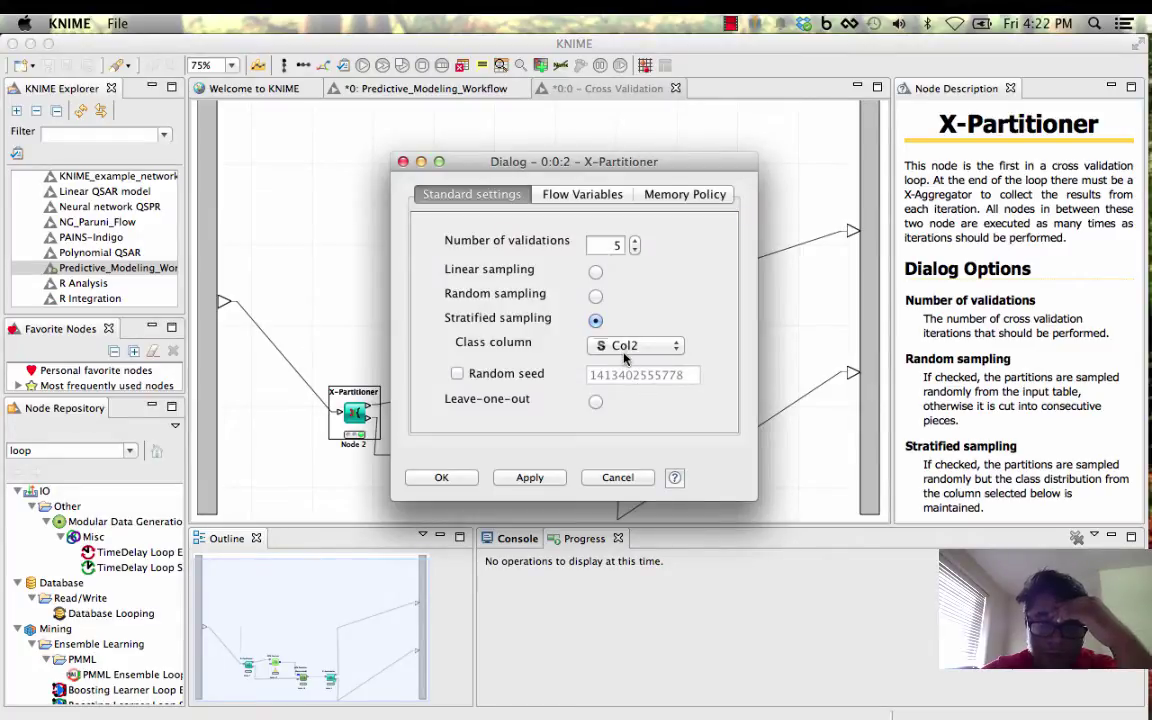
pyautogui.click(617, 477)
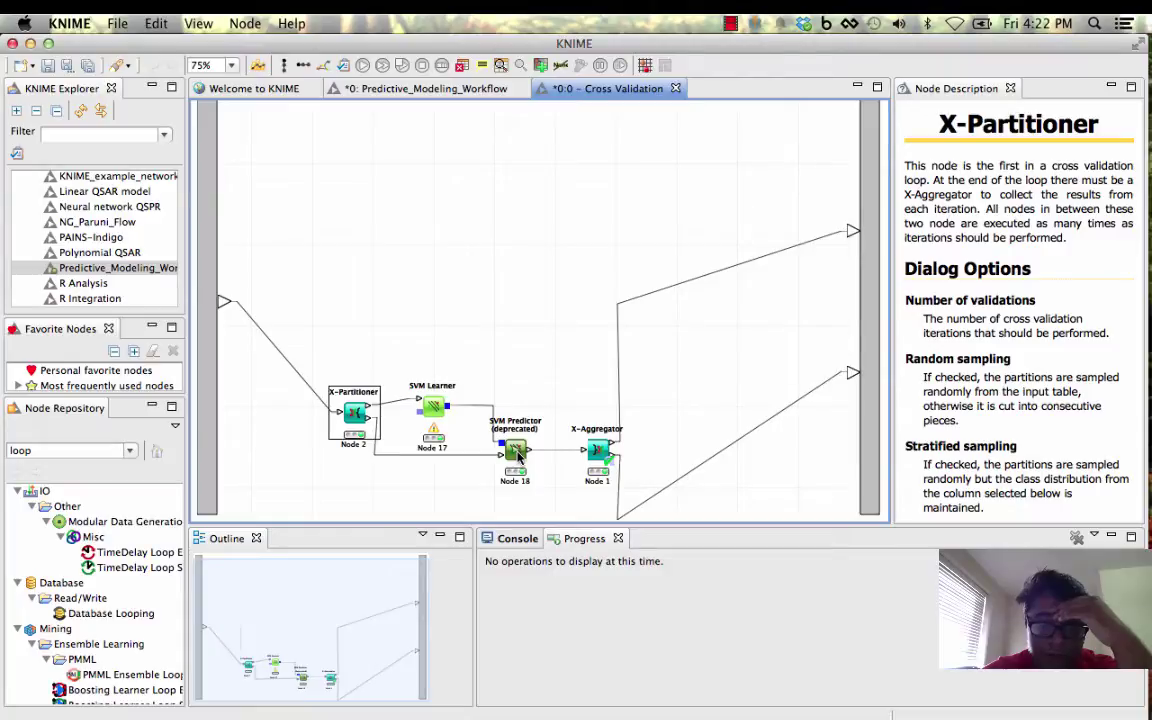
pyautogui.moveTo(606, 457)
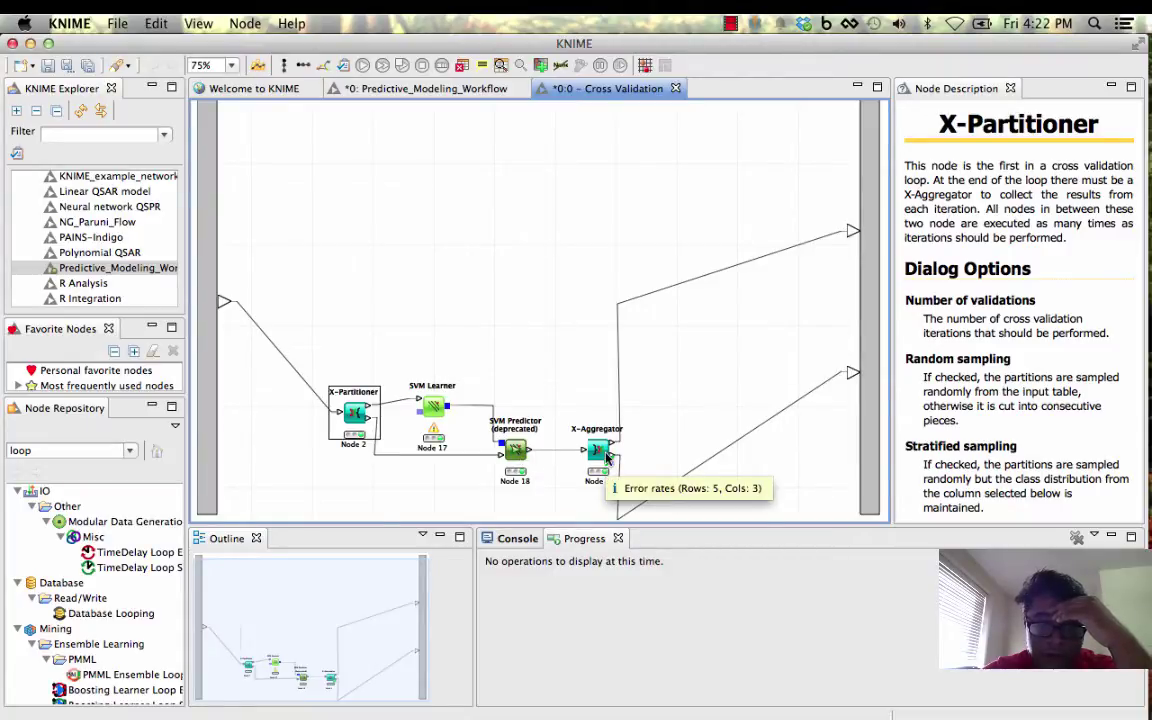
# Step: Back on the main workflow, review the SVM Scorer's confusion matrix, then close it
pyautogui.click(675, 88)
pyautogui.click(497, 455)
pyautogui.rightClick(497, 455)
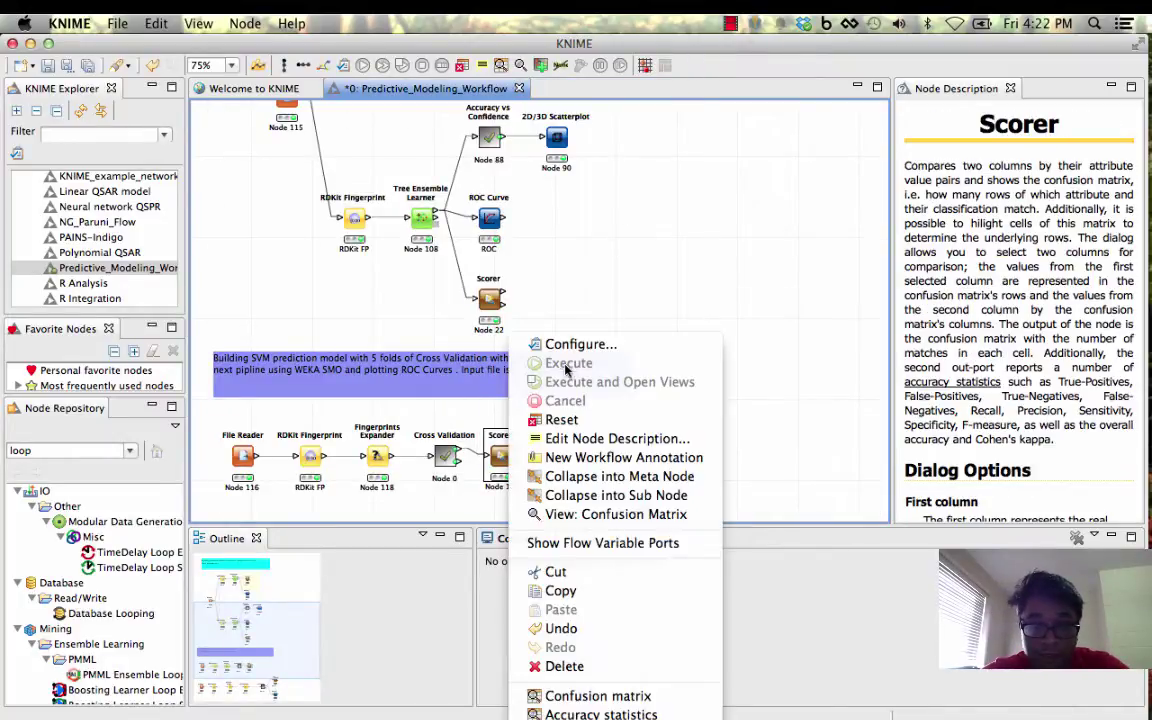
pyautogui.click(590, 696)
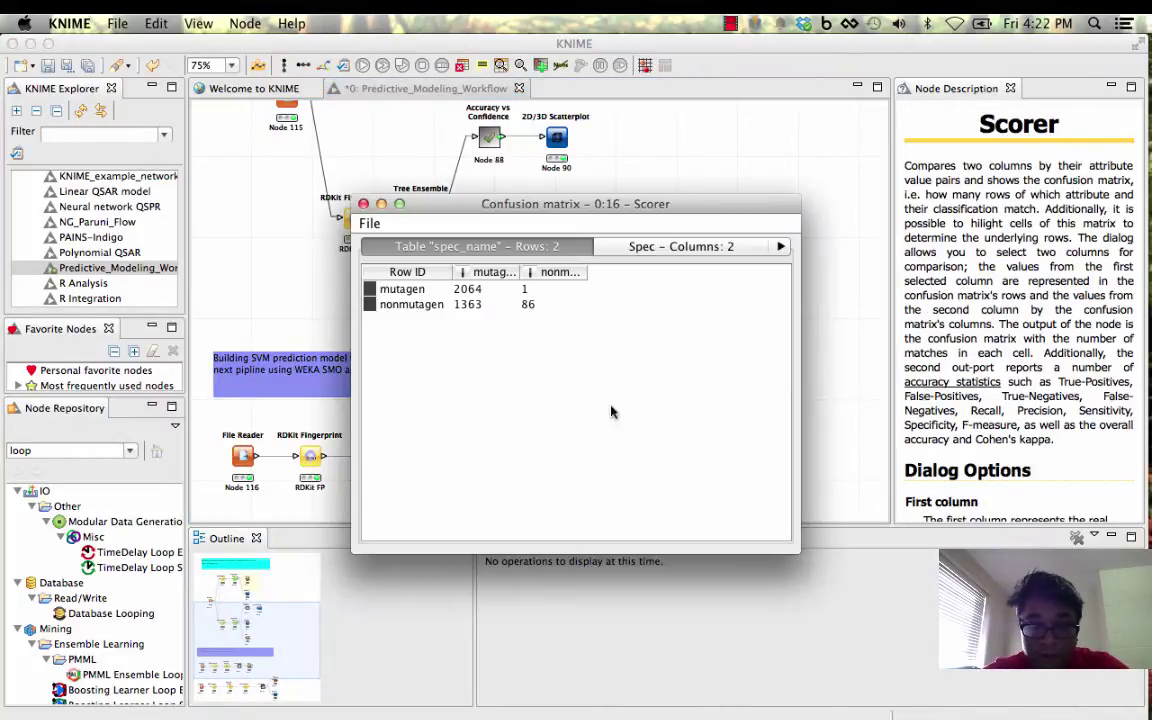
pyautogui.click(363, 204)
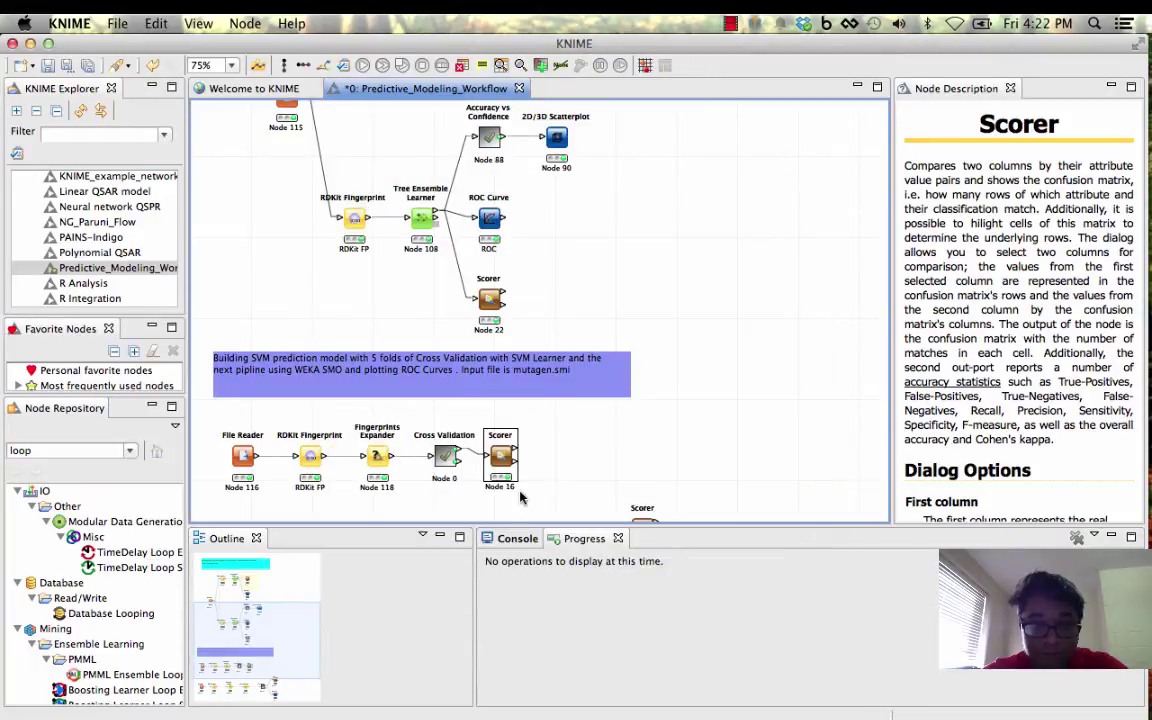
# Step: Bring the Low Variance Filter branch into view and open the Low Variance Filter node's menu
pyautogui.scroll(-5, 520, 470)
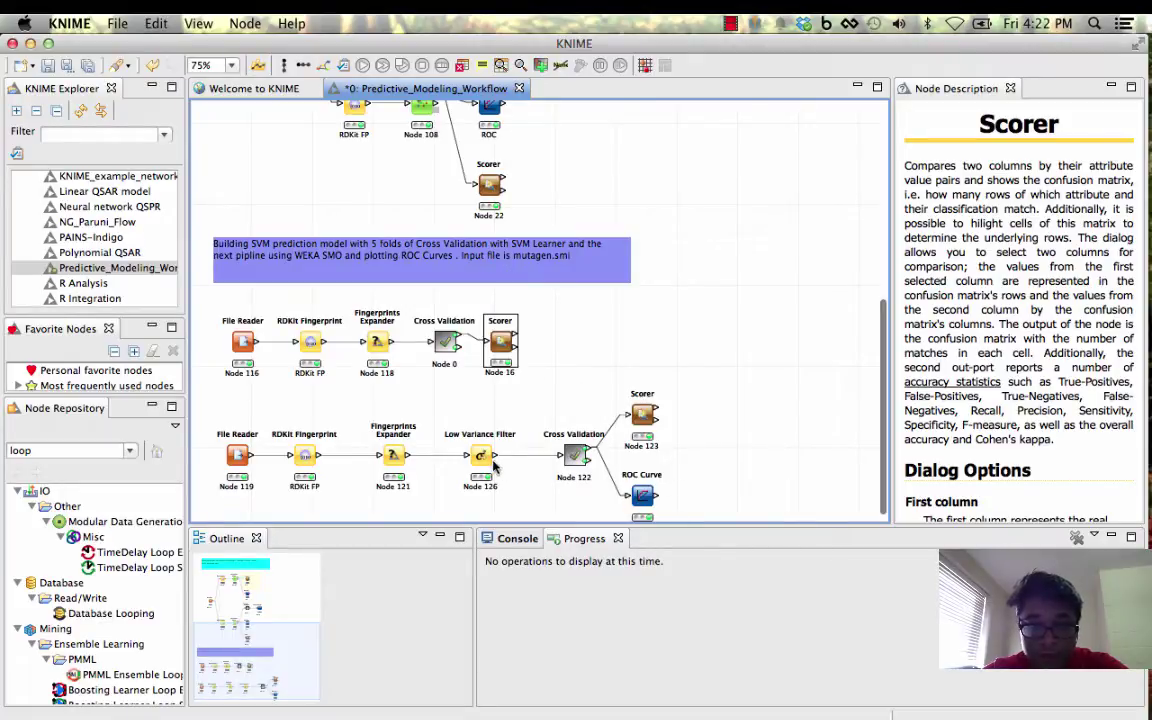
pyautogui.scroll(2, 560, 410)
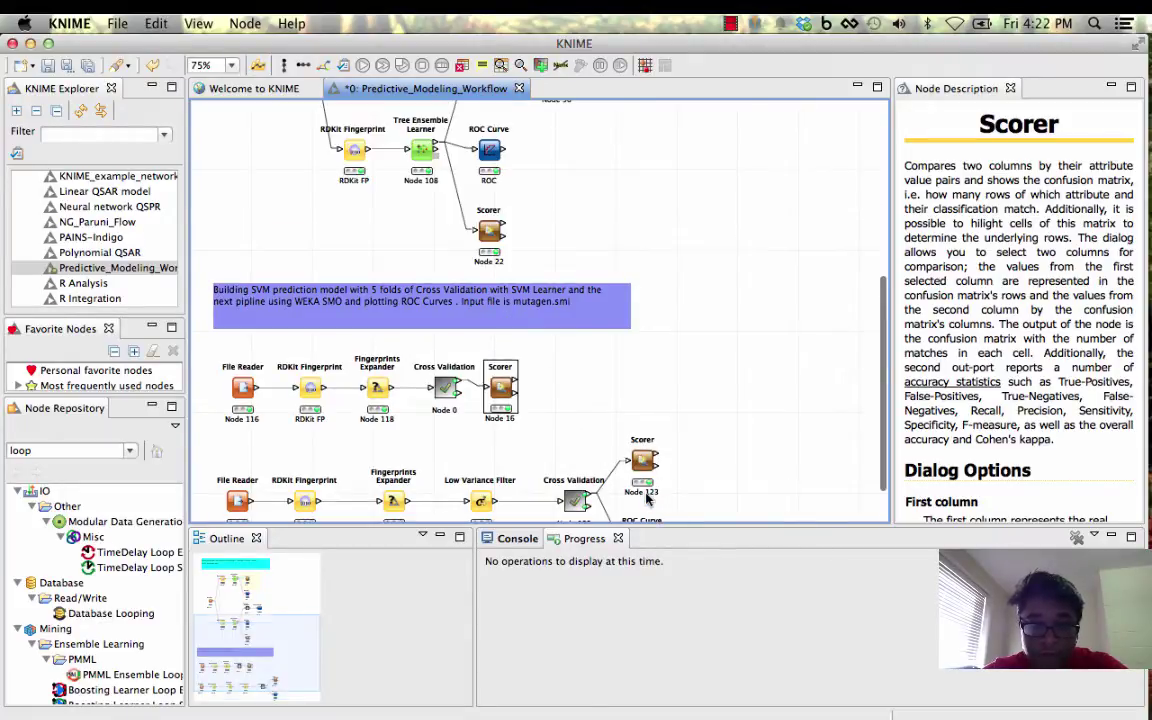
pyautogui.scroll(-2, 420, 320)
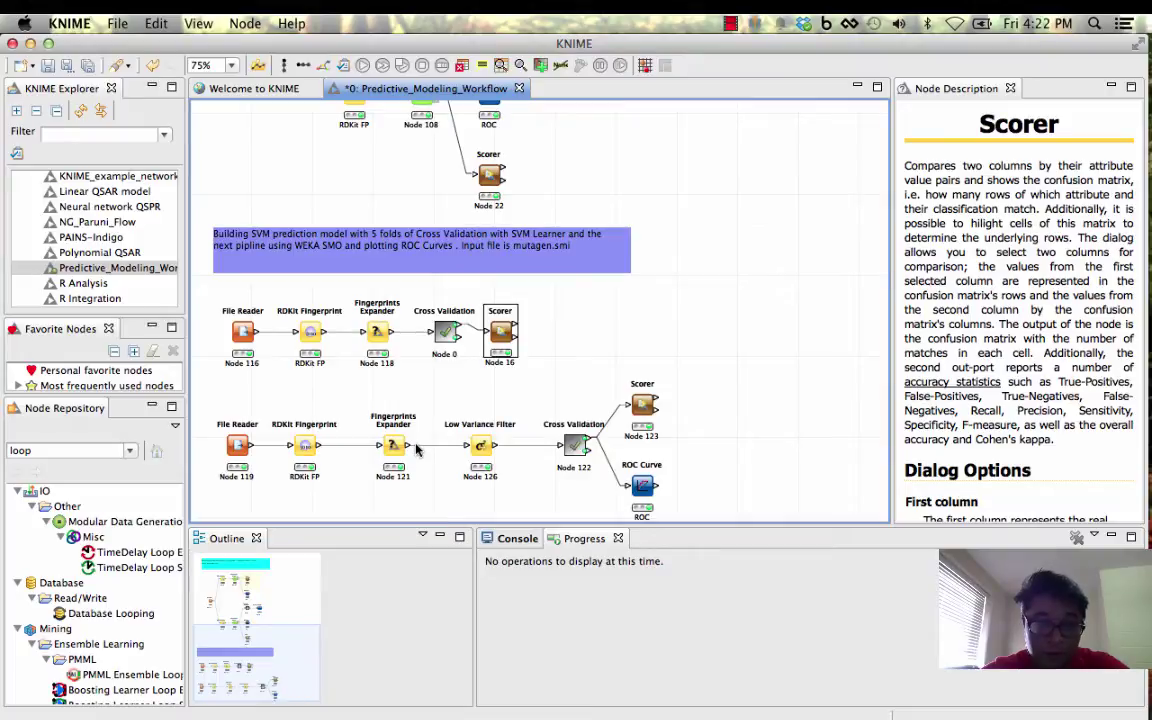
pyautogui.click(480, 444)
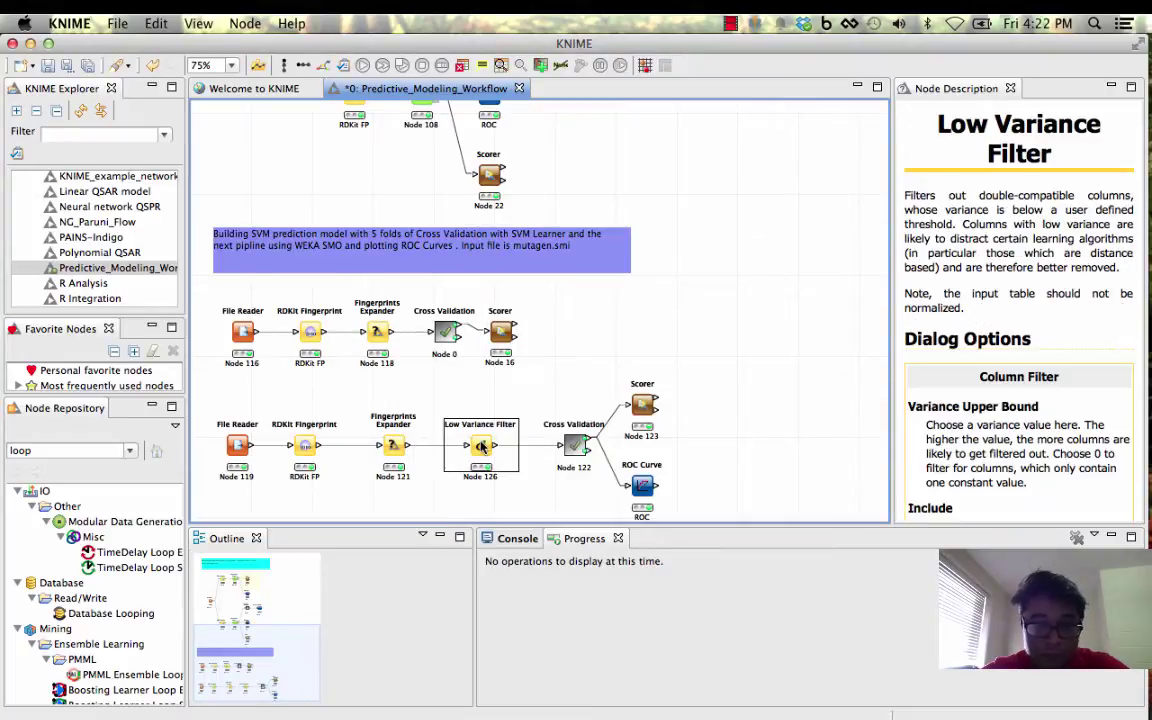
pyautogui.rightClick(481, 444)
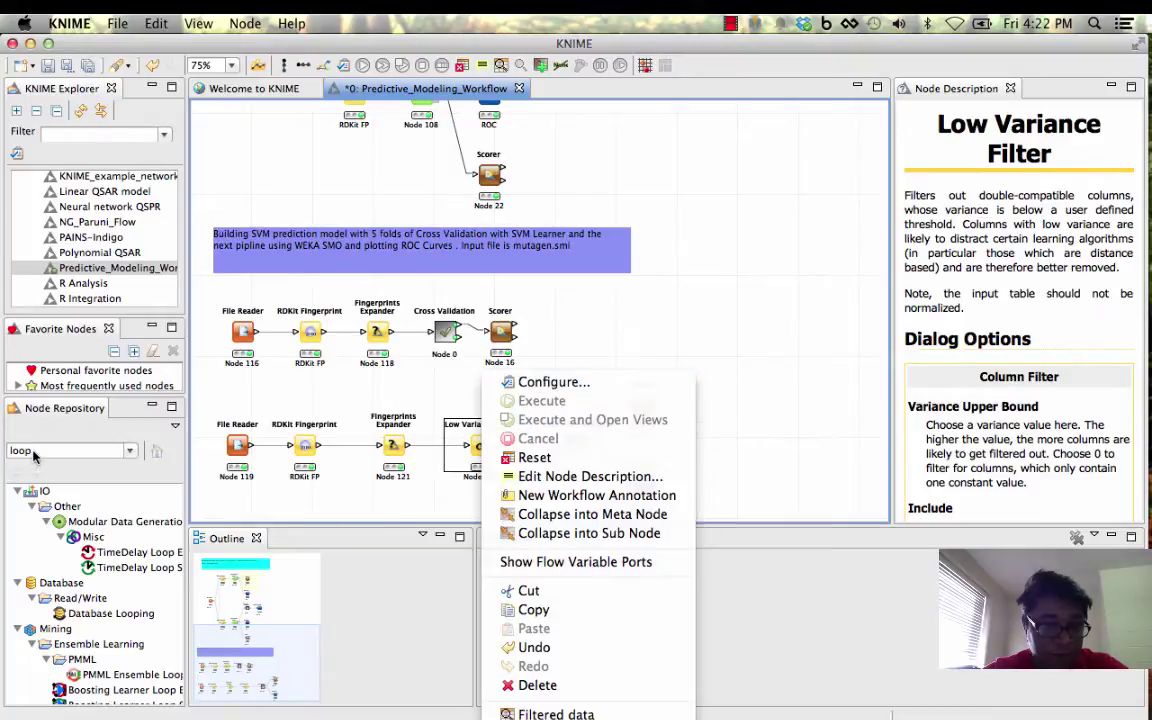
pyautogui.click(591, 383)
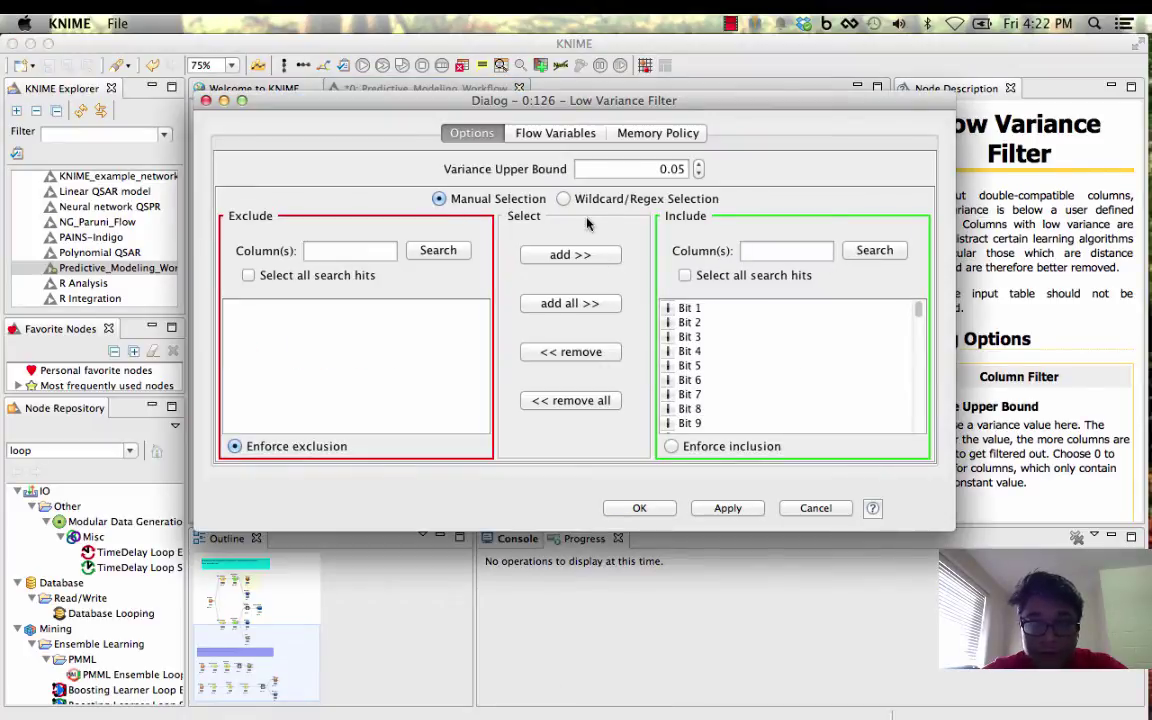
pyautogui.click(681, 170)
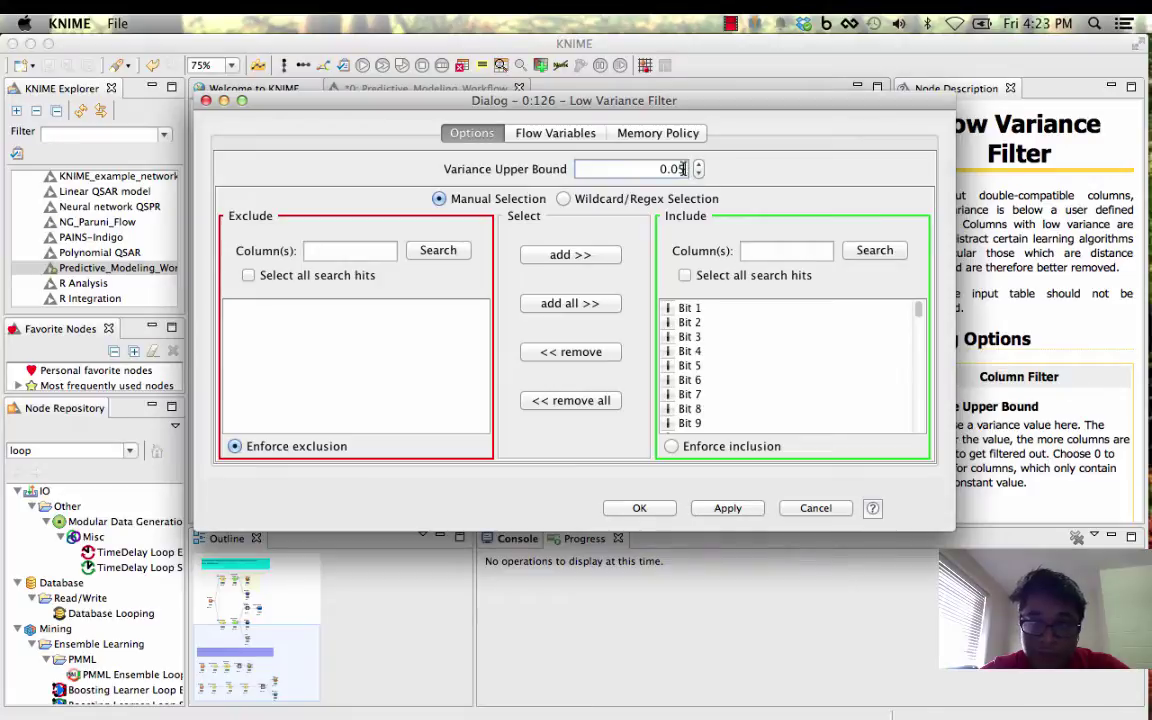
pyautogui.click(812, 508)
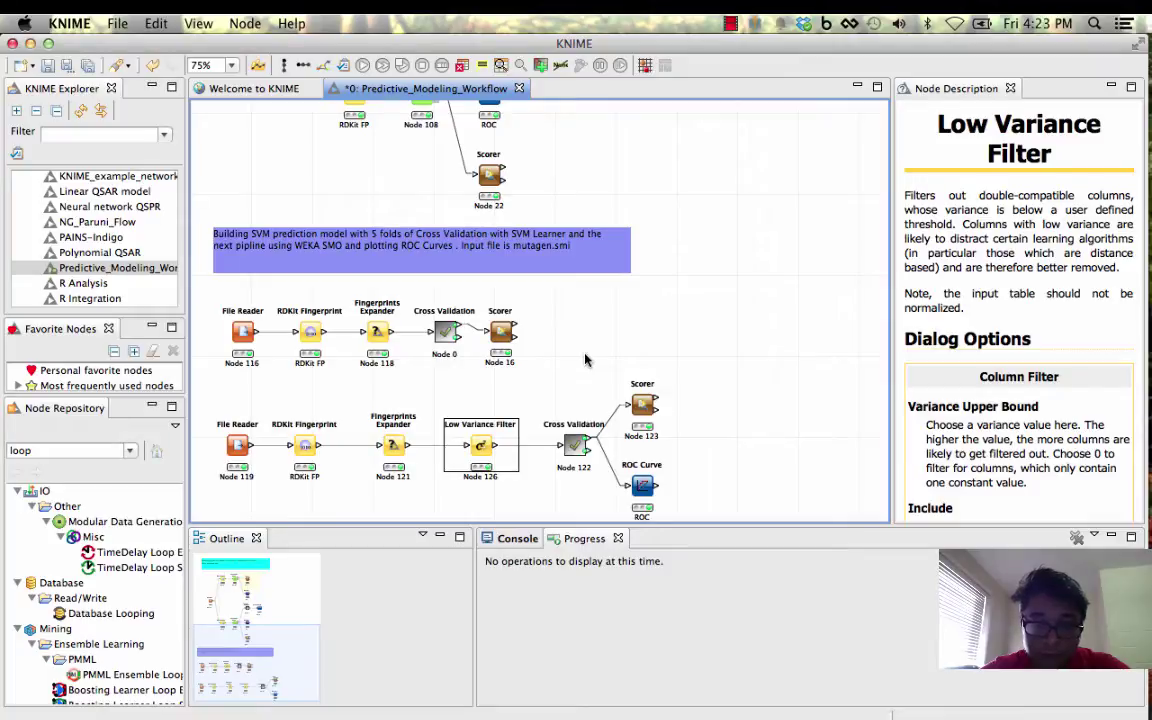
# Step: In the new branch, check Scorer node 123's confusion matrix, then close it
pyautogui.click(580, 450)
pyautogui.rightClick(578, 450)
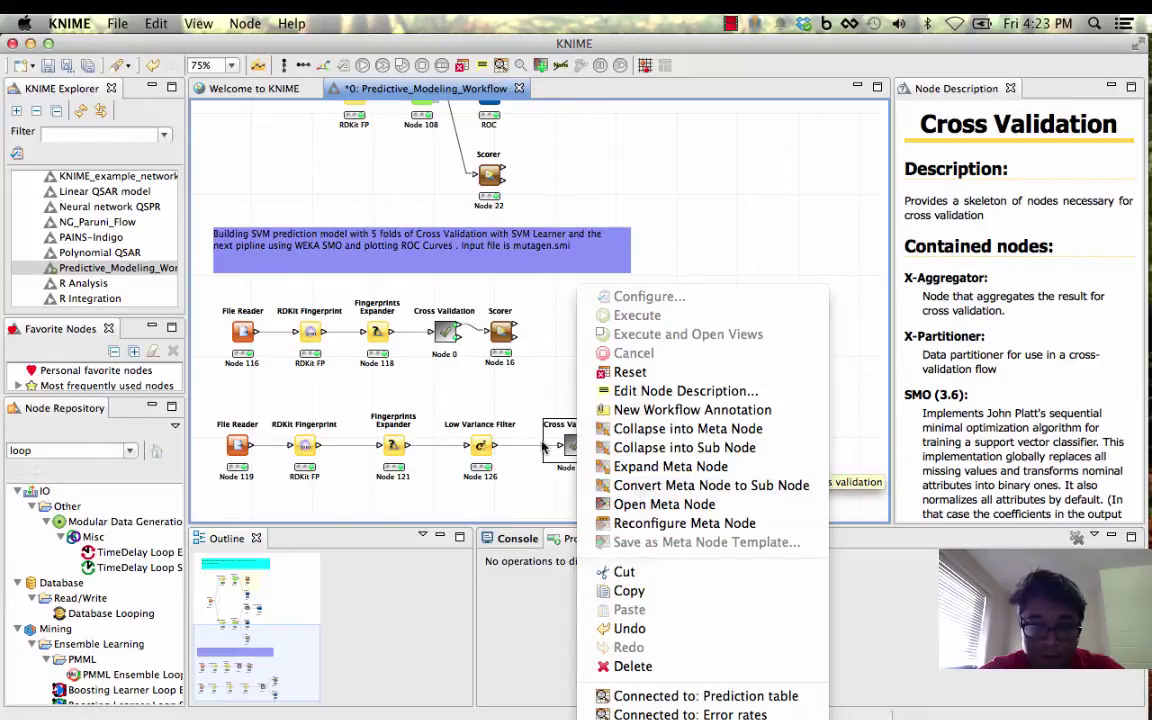
pyautogui.click(551, 387)
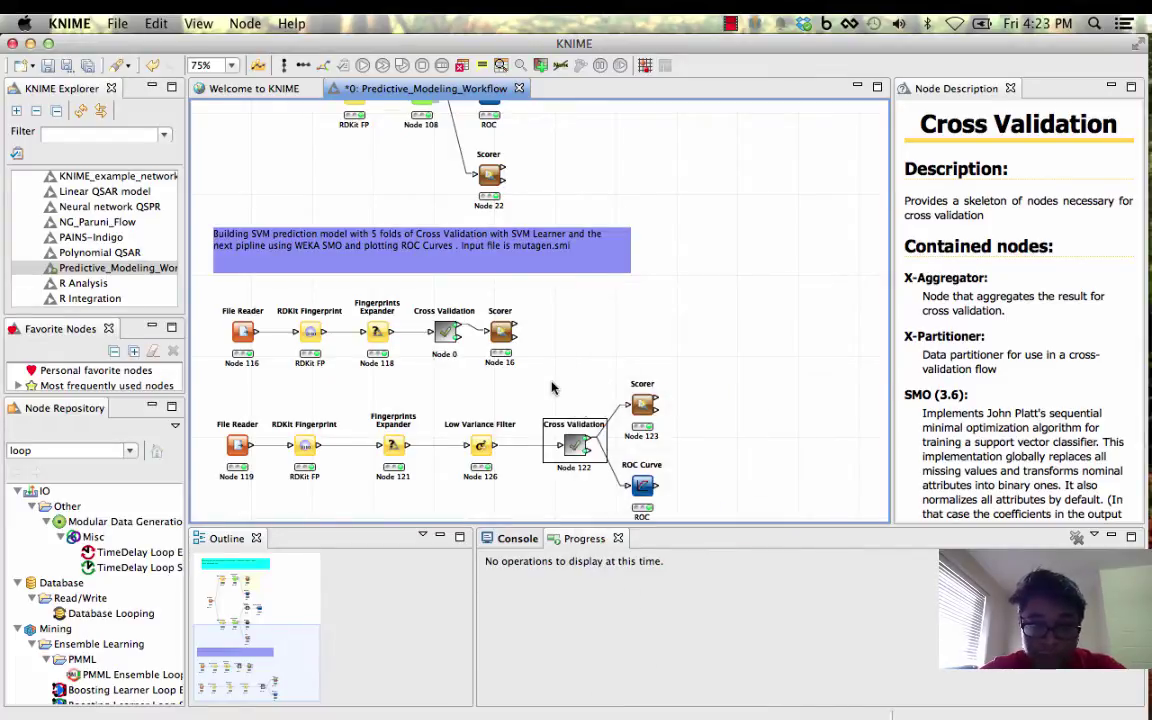
pyautogui.click(643, 405)
pyautogui.rightClick(643, 405)
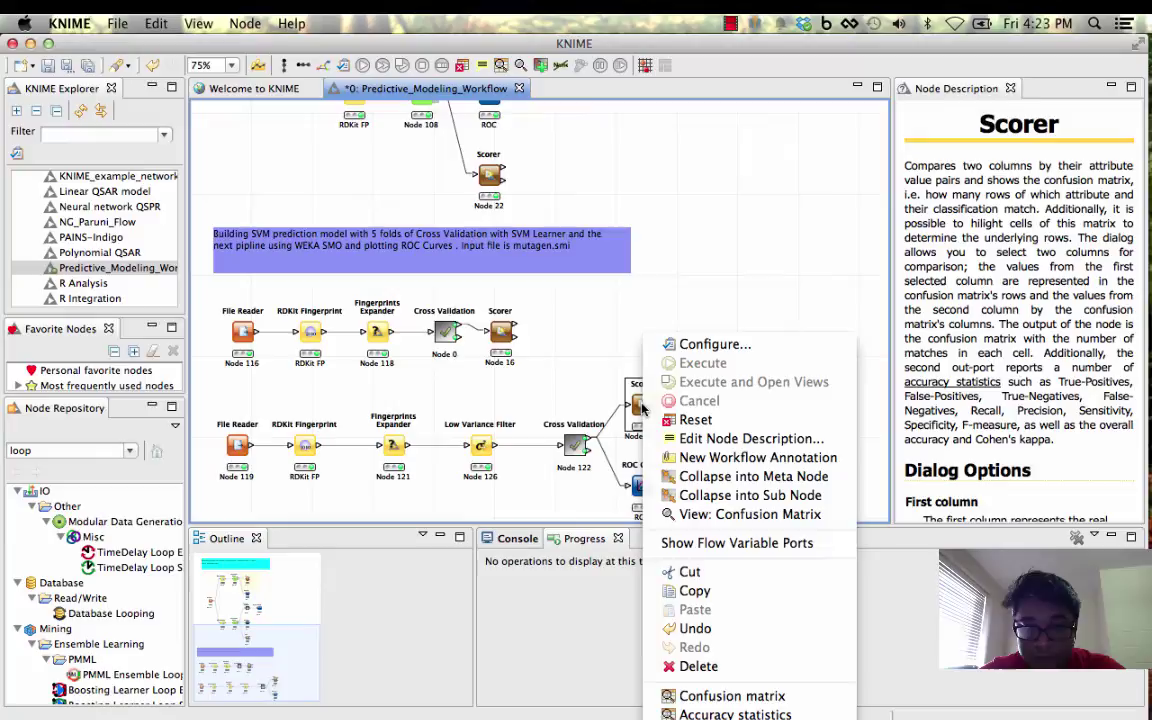
pyautogui.click(692, 697)
pyautogui.click(363, 203)
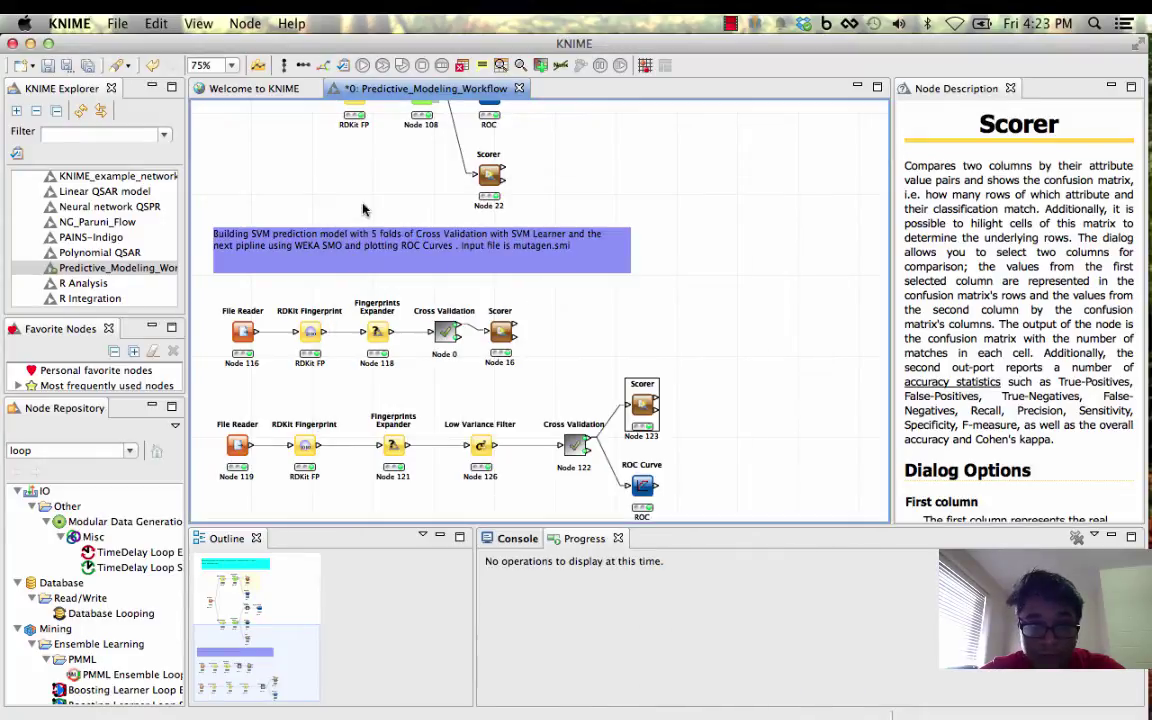
# Step: Review the lower ROC Curve node's plot for nonmutagen, close it, and reopen the node's menu
pyautogui.click(640, 485)
pyautogui.rightClick(640, 485)
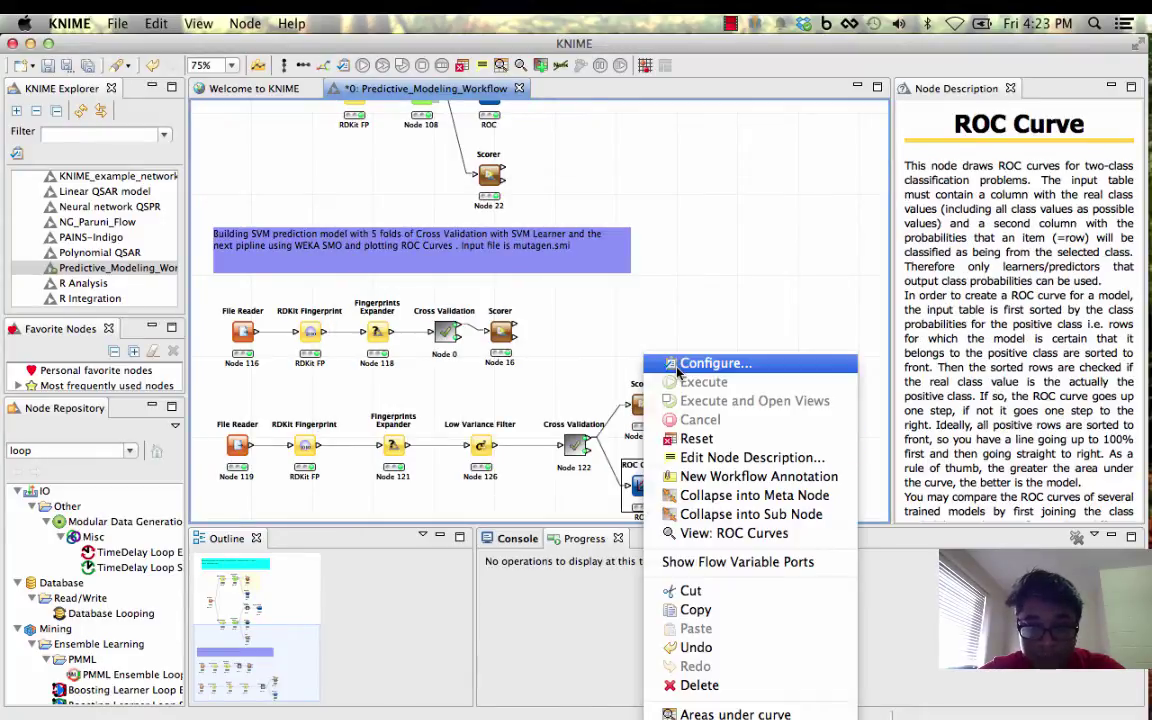
pyautogui.click(720, 533)
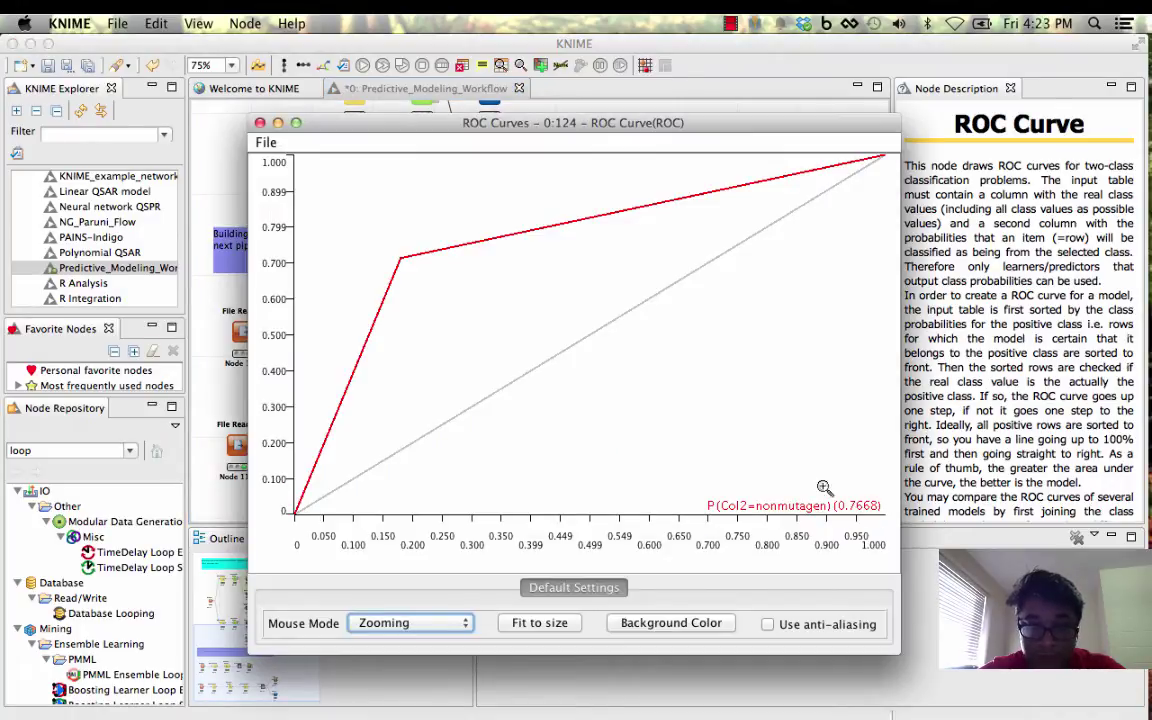
pyautogui.click(260, 123)
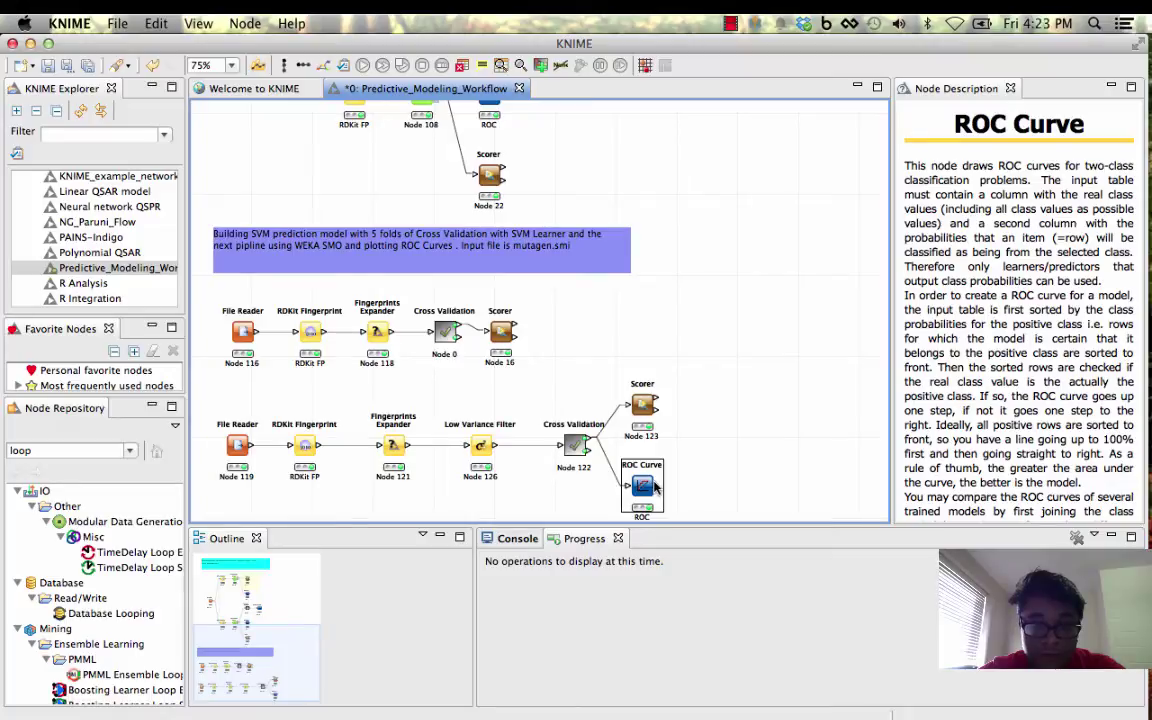
pyautogui.rightClick(643, 485)
pyautogui.click(695, 366)
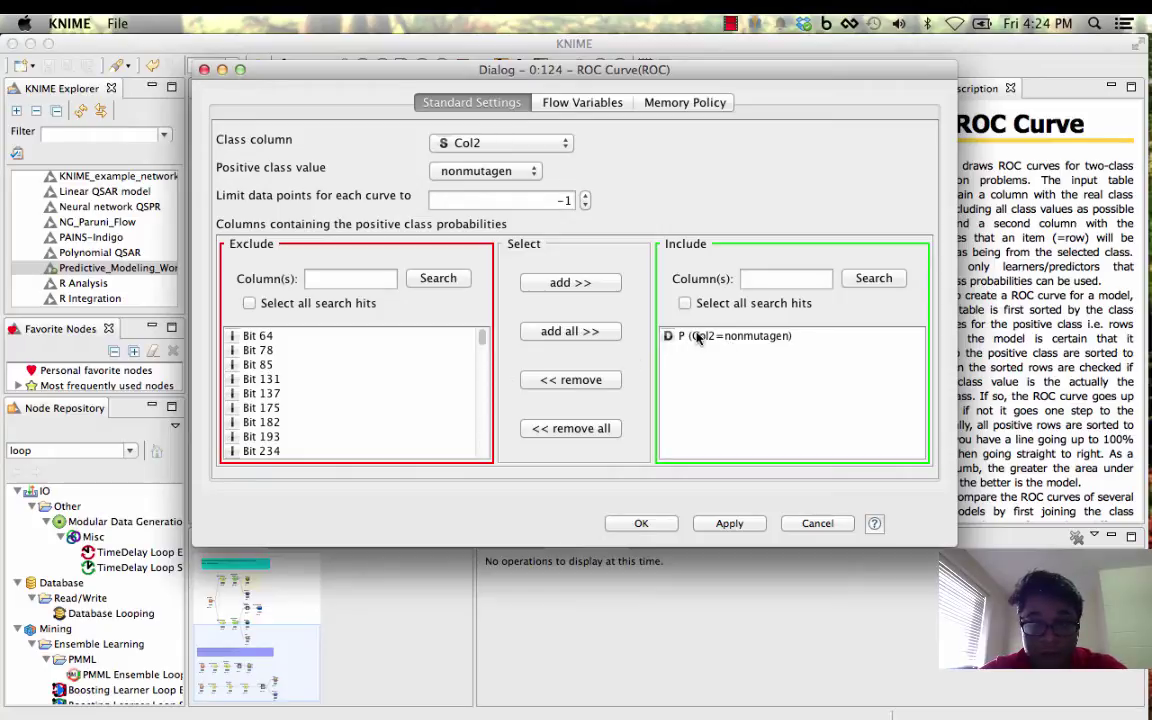
pyautogui.moveTo(481, 339); pyautogui.dragTo(496, 478)
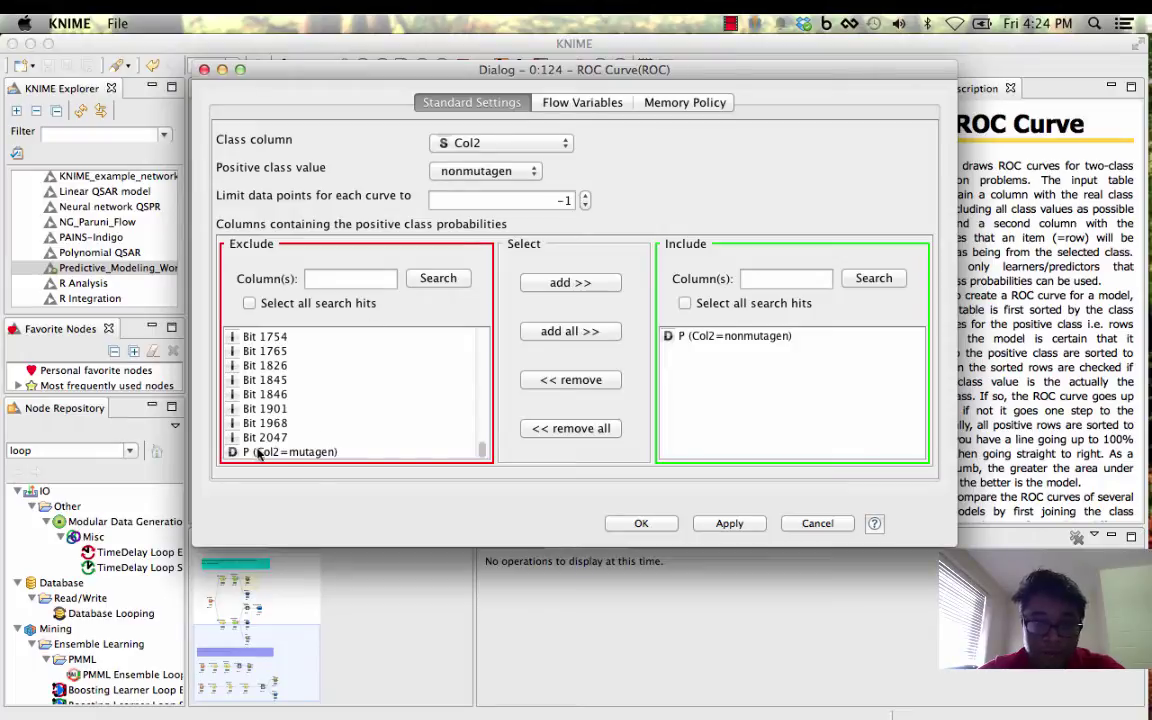
pyautogui.press('Return')
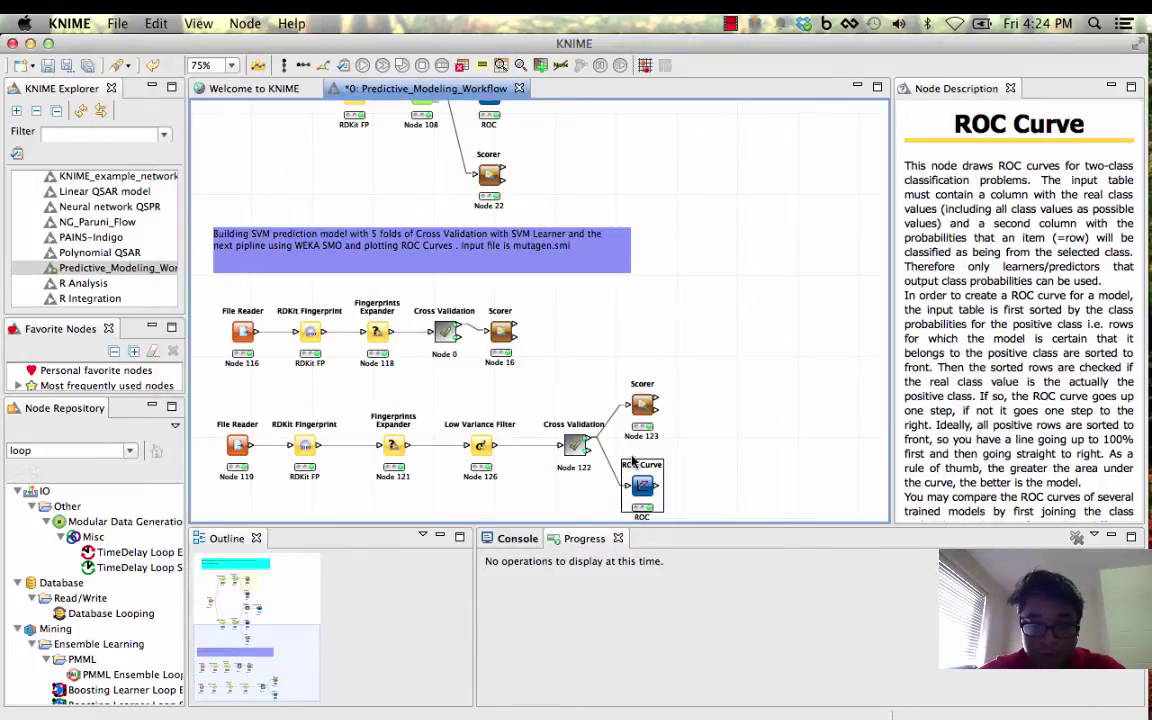
# Step: Check the lower ROC Curve node's area-under-curve table
pyautogui.rightClick(642, 486)
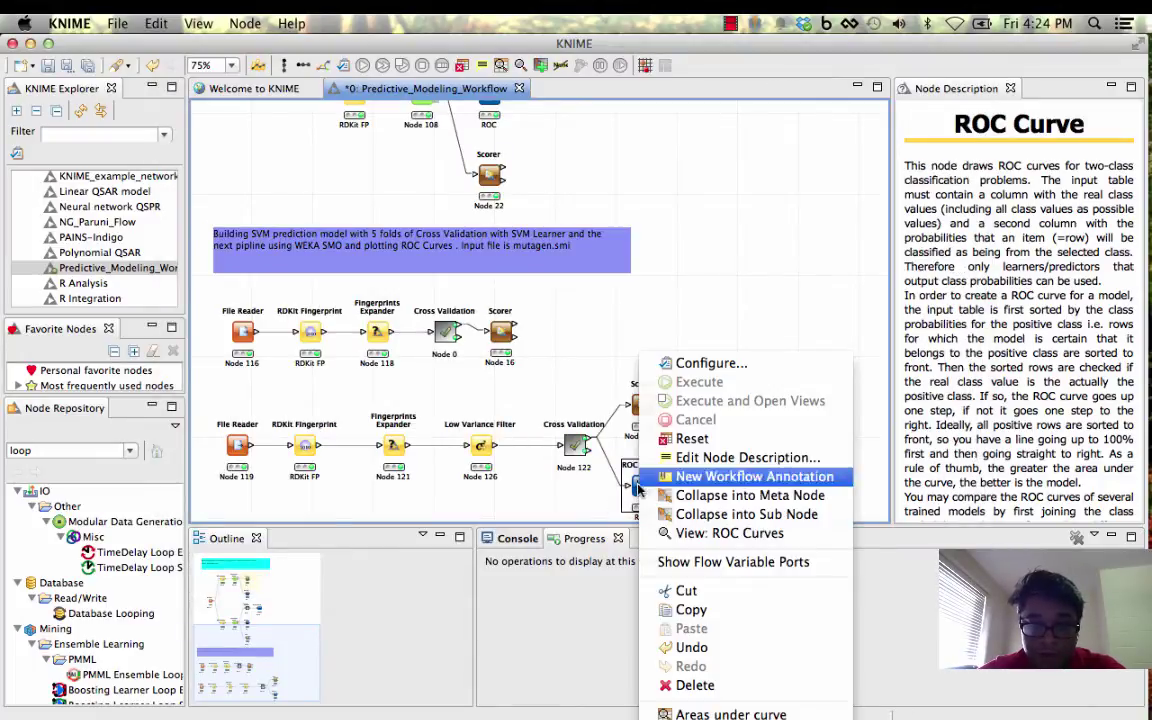
pyautogui.click(701, 714)
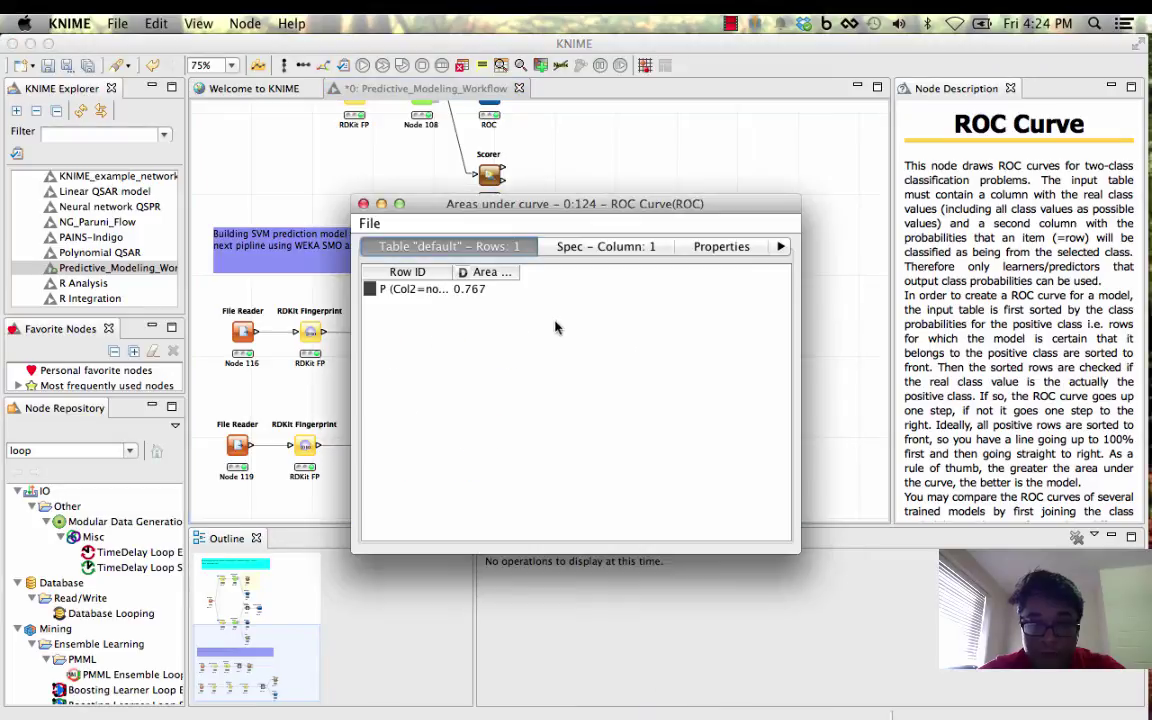
pyautogui.click(363, 203)
# Step: Set the ROC Curve's positive class to mutagen, plotting P (Col2=mutagen) instead of P (Col2=nonmutagen)
pyautogui.rightClick(648, 488)
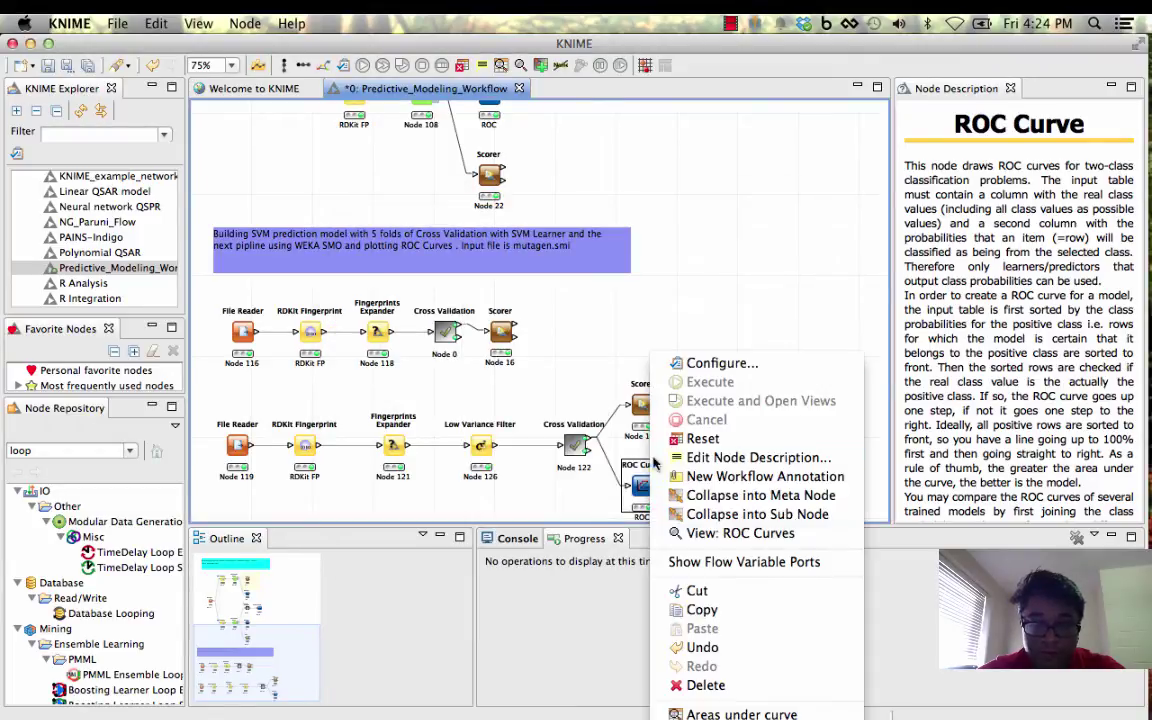
pyautogui.click(680, 434)
pyautogui.click(495, 174)
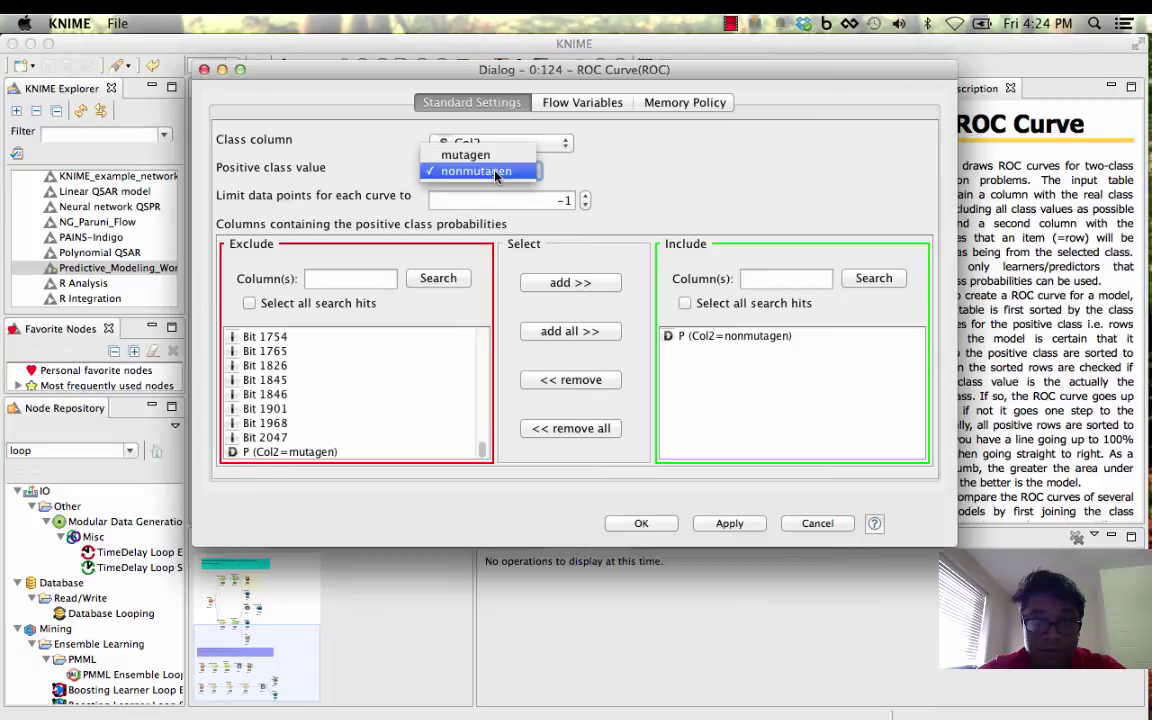
pyautogui.click(468, 155)
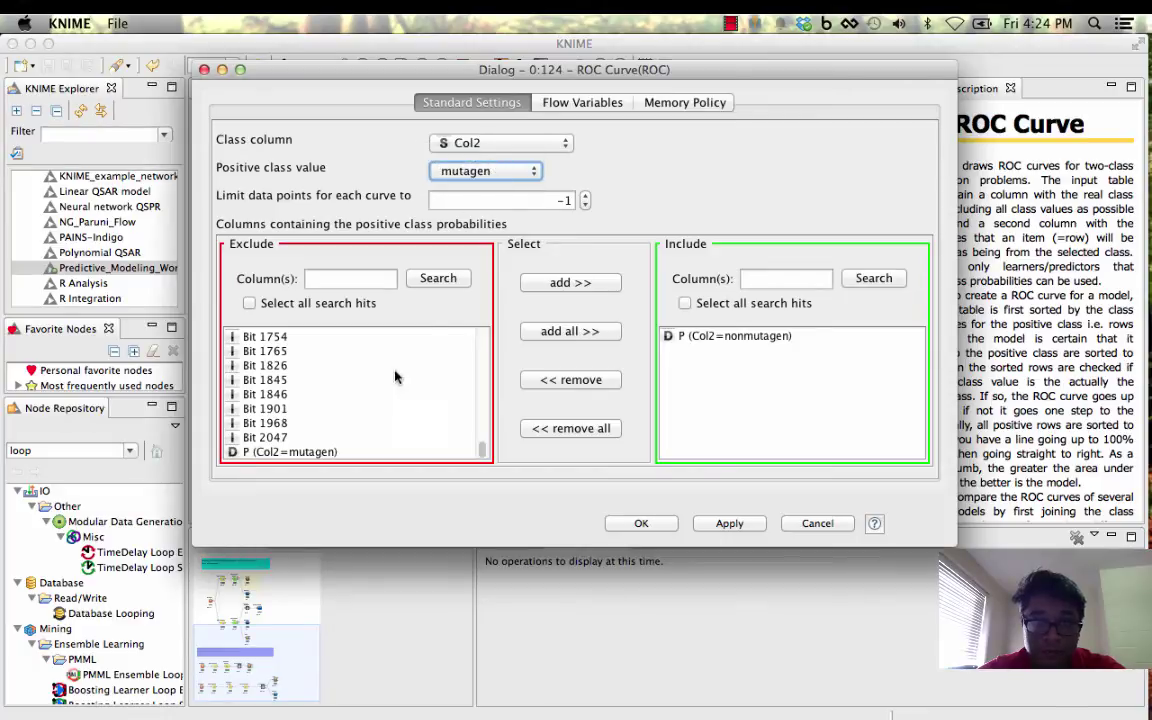
pyautogui.click(290, 452)
pyautogui.click(592, 283)
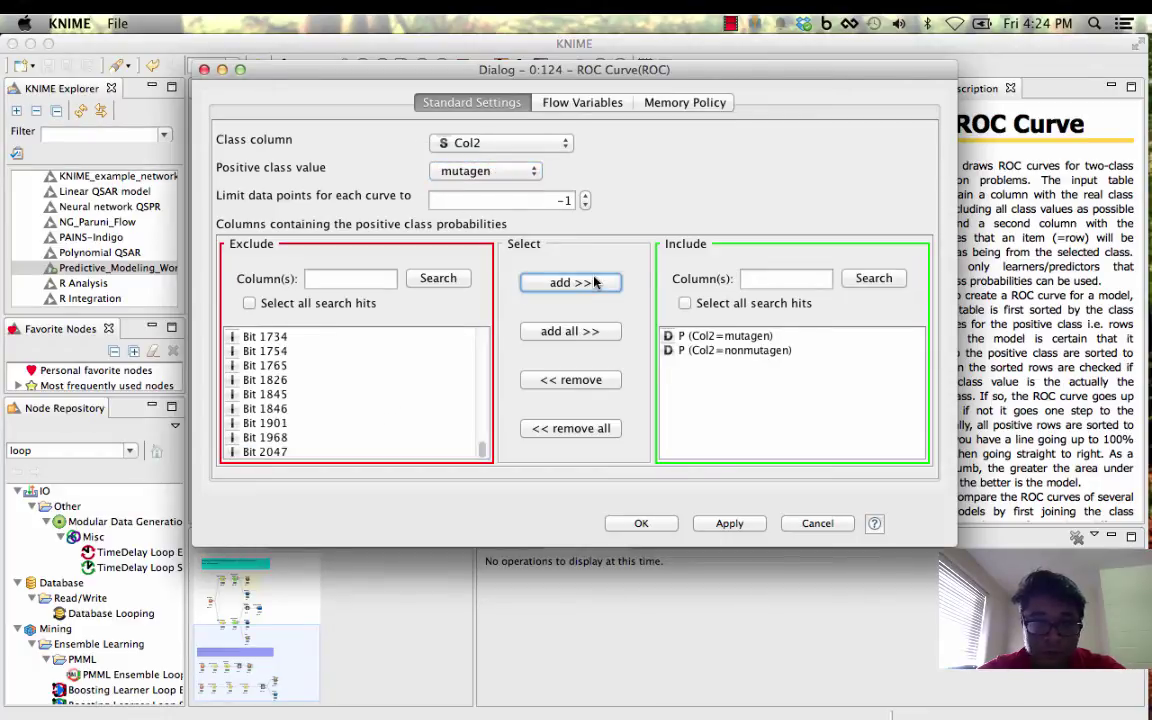
pyautogui.click(700, 352)
pyautogui.click(566, 381)
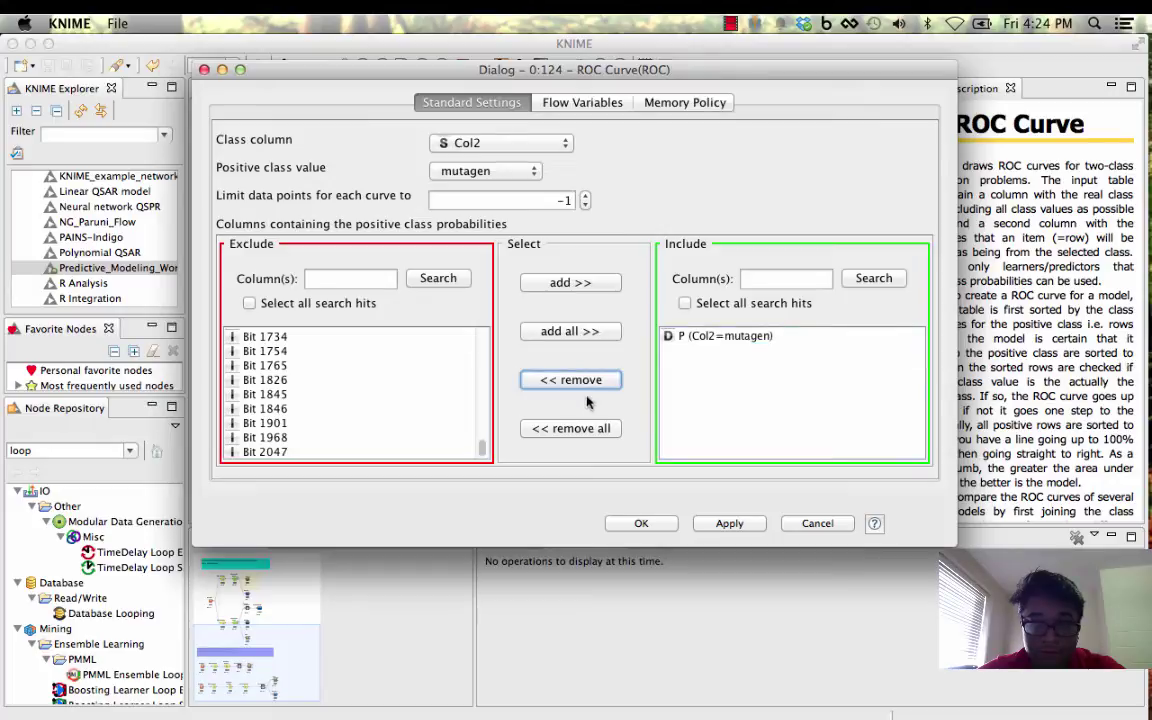
pyautogui.click(730, 524)
pyautogui.click(754, 326)
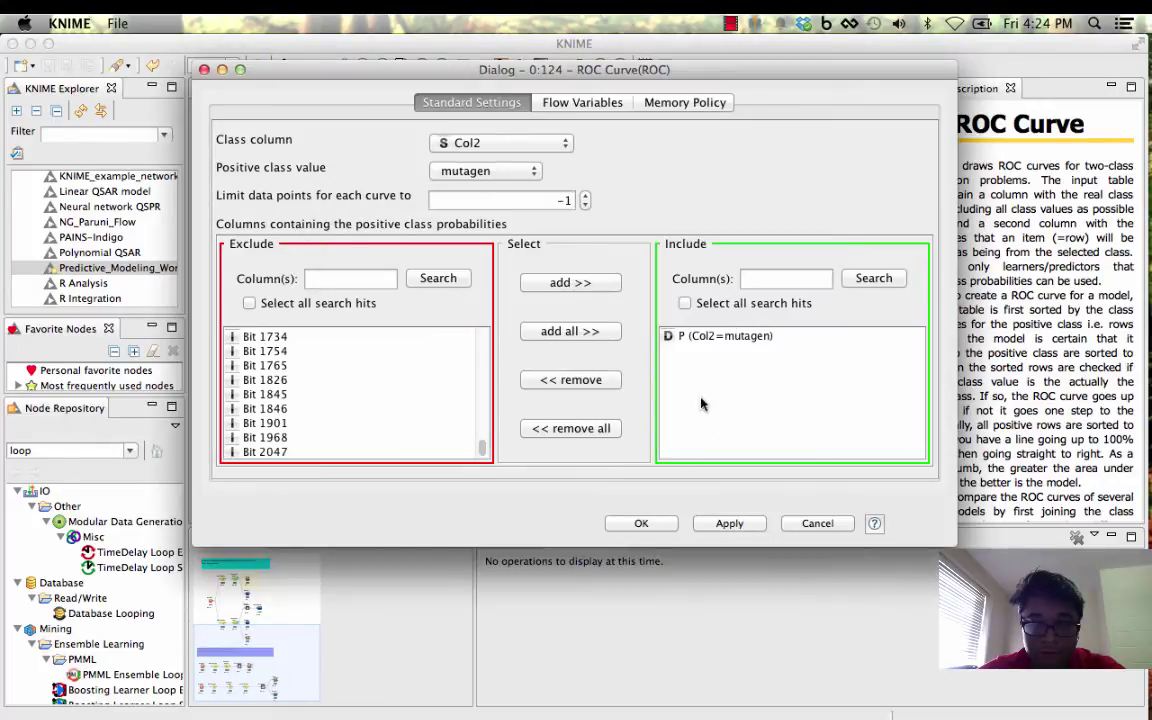
pyautogui.press('Return')
# Step: Execute the ROC Curve node and view the updated mutagen ROC curve
pyautogui.rightClick(645, 487)
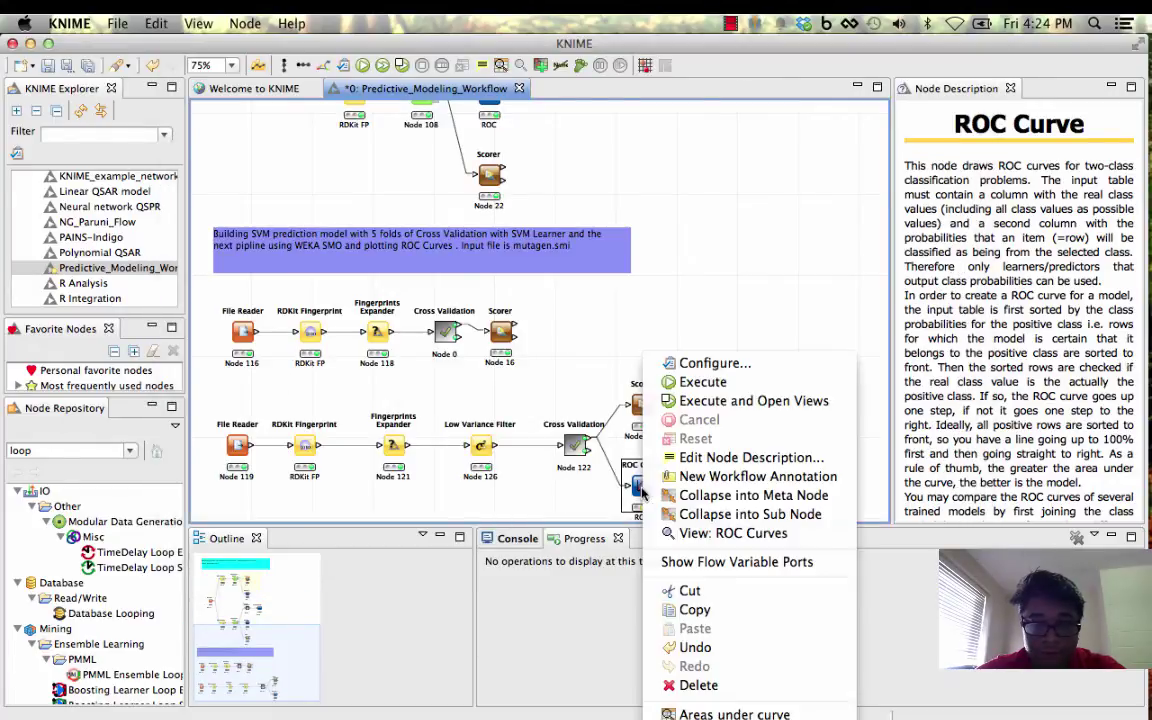
pyautogui.click(687, 389)
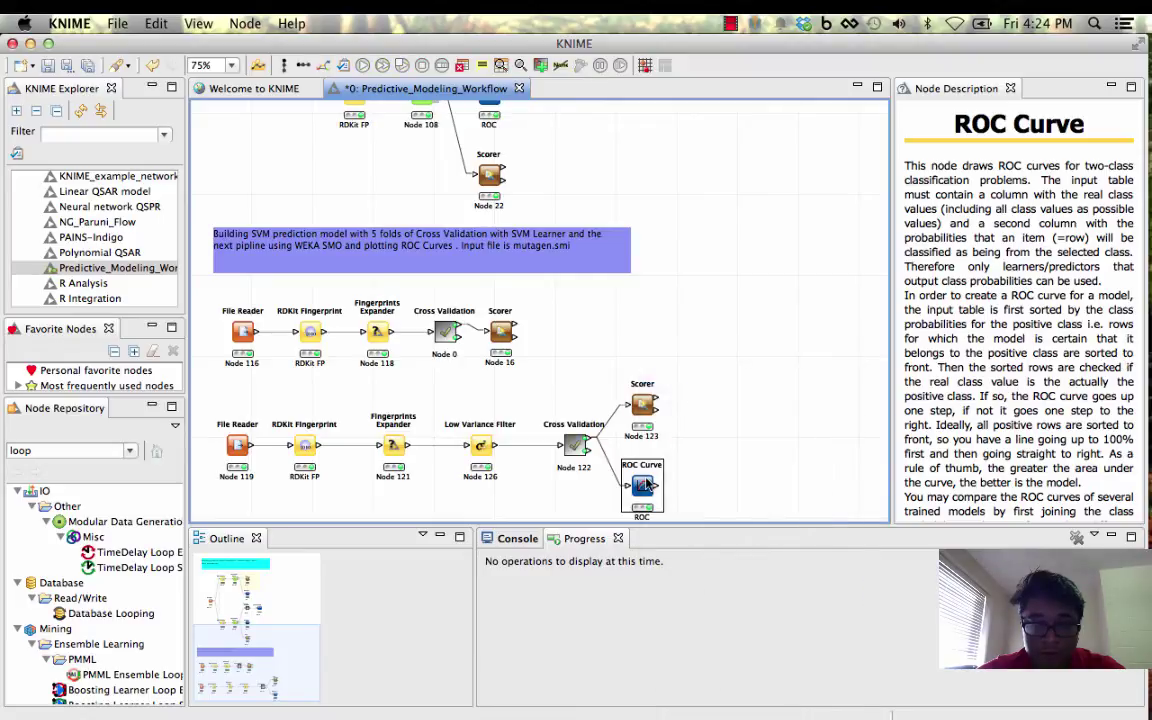
pyautogui.rightClick(646, 484)
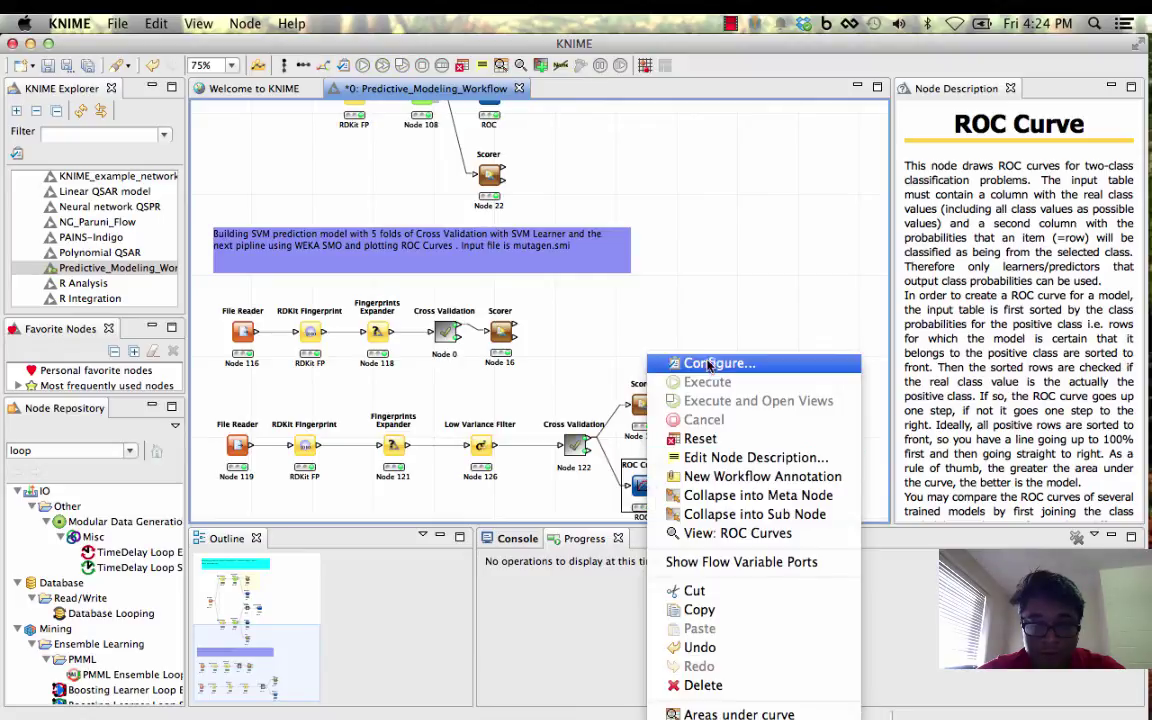
pyautogui.click(728, 533)
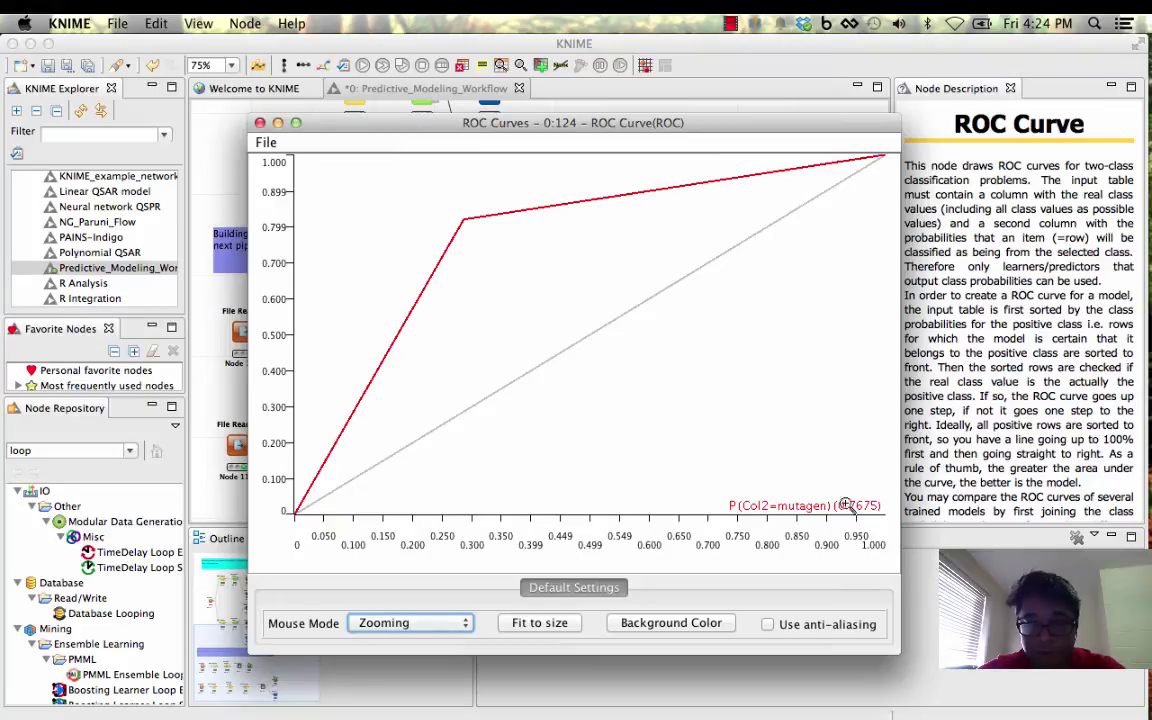
pyautogui.click(260, 122)
pyautogui.scroll(3, 660, 310)
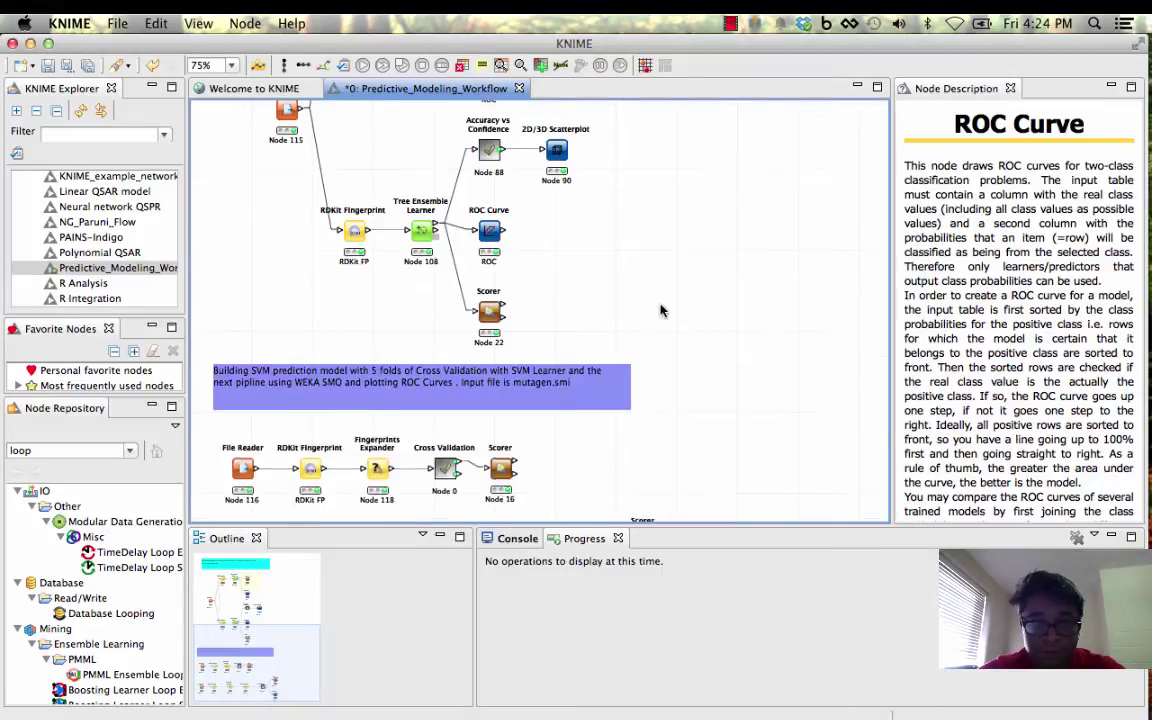
pyautogui.scroll(-3, 660, 310)
pyautogui.scroll(6, 660, 310)
pyautogui.scroll(-7, 660, 310)
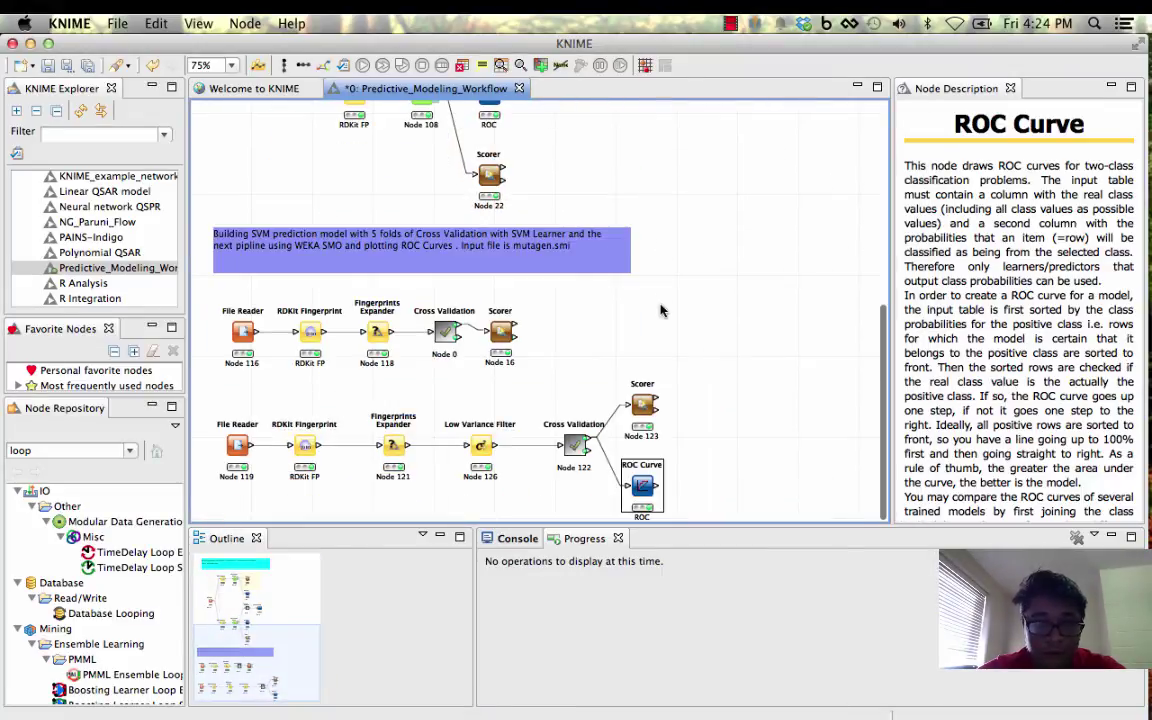
pyautogui.click(550, 445)
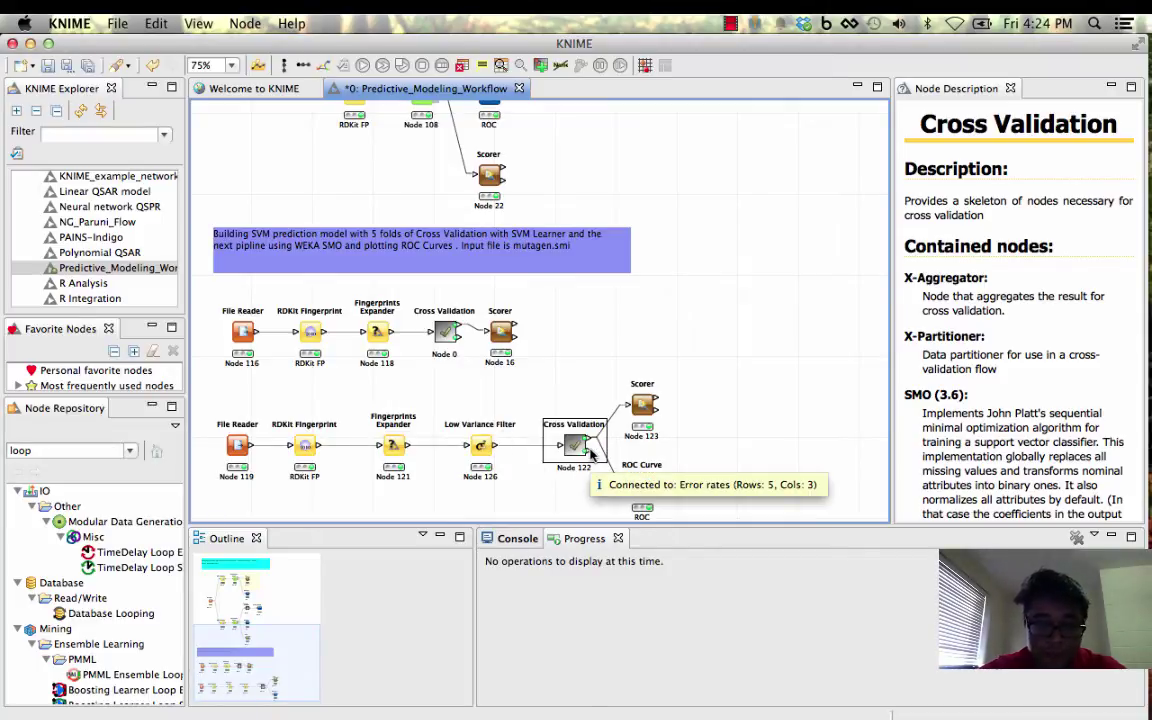
pyautogui.doubleClick(586, 456)
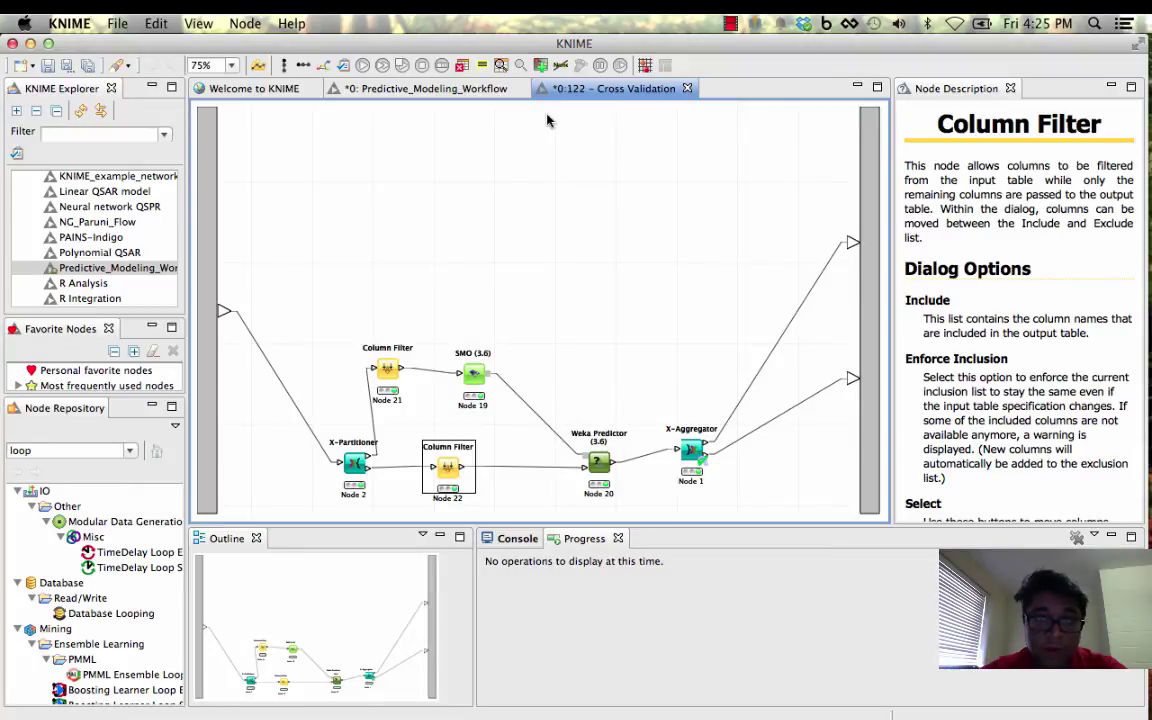
pyautogui.click(686, 88)
pyautogui.doubleClick(571, 445)
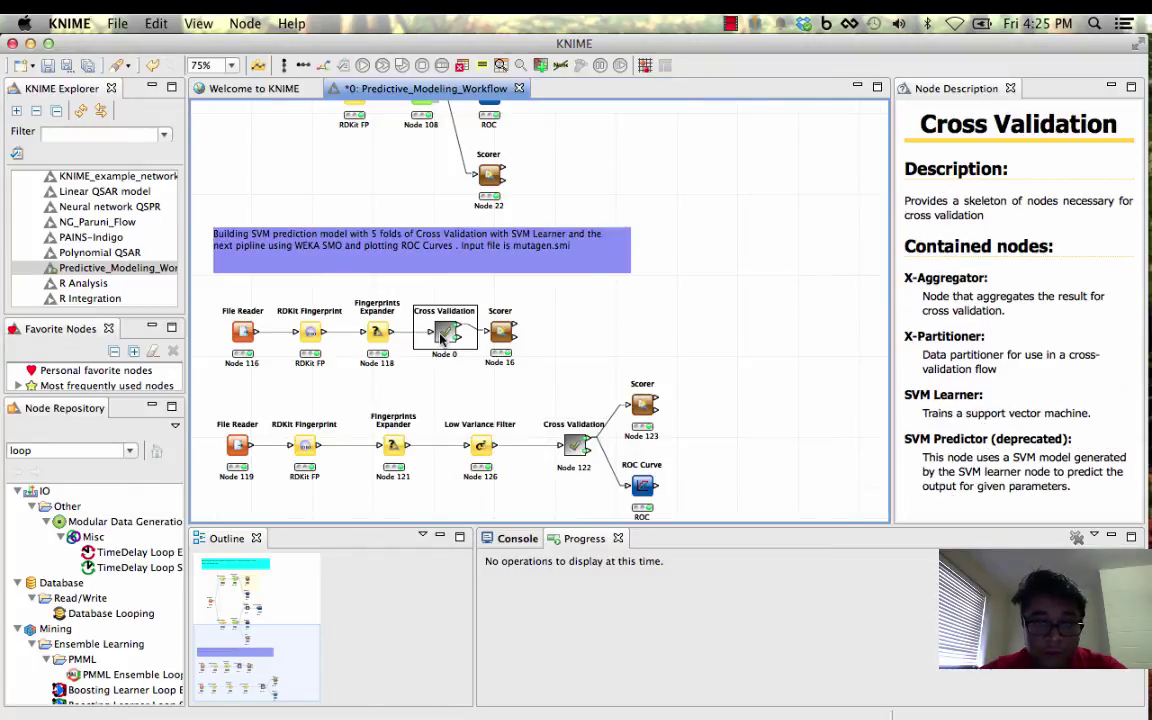
pyautogui.scroll(-1, 555, 358)
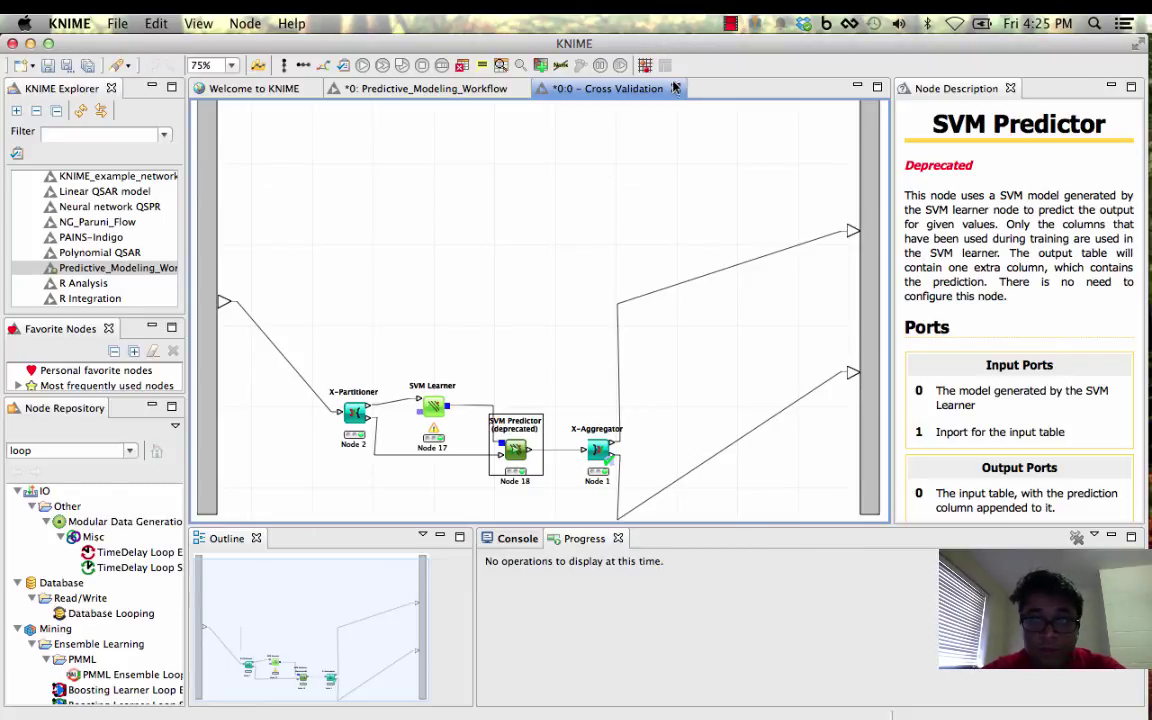
pyautogui.middleClick(608, 85)
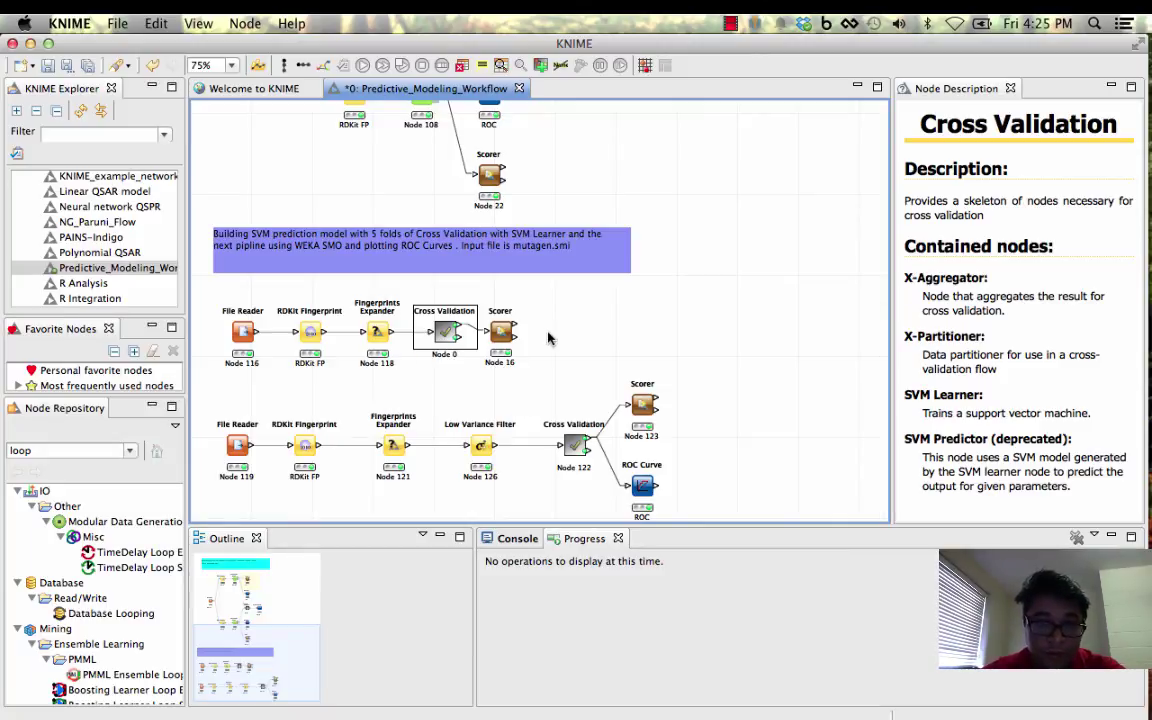
pyautogui.scroll(5, 548, 338)
pyautogui.scroll(-5, 548, 332)
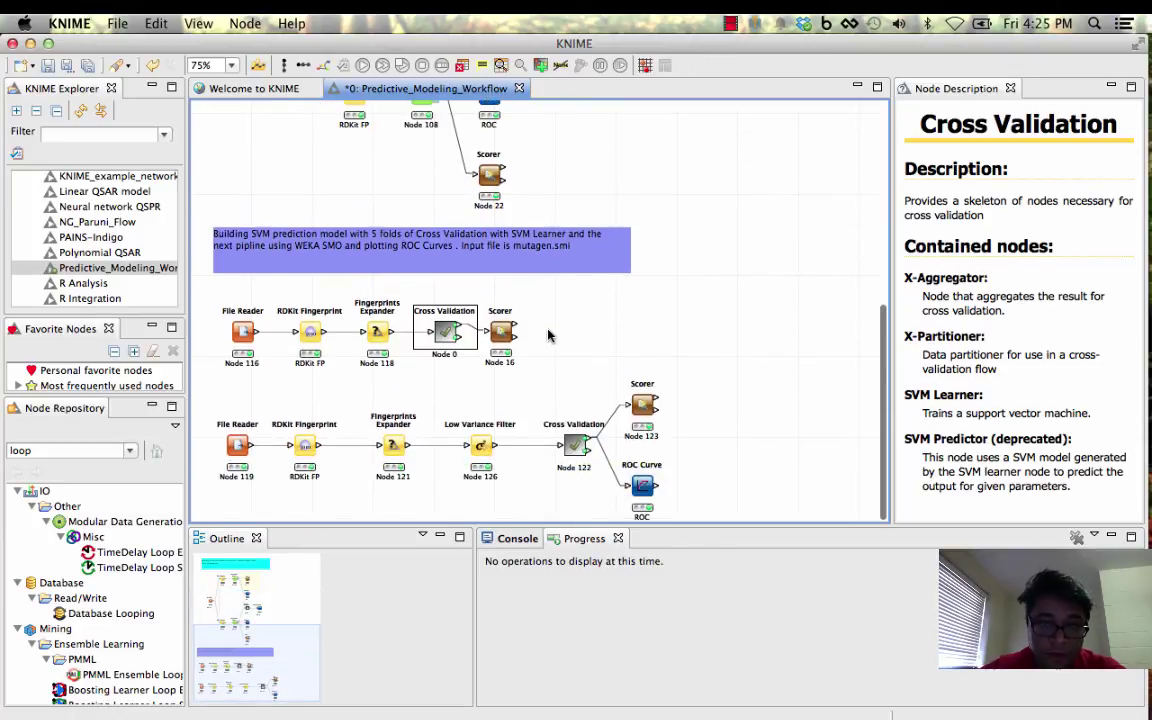
pyautogui.scroll(10, 548, 335)
pyautogui.scroll(-10, 548, 335)
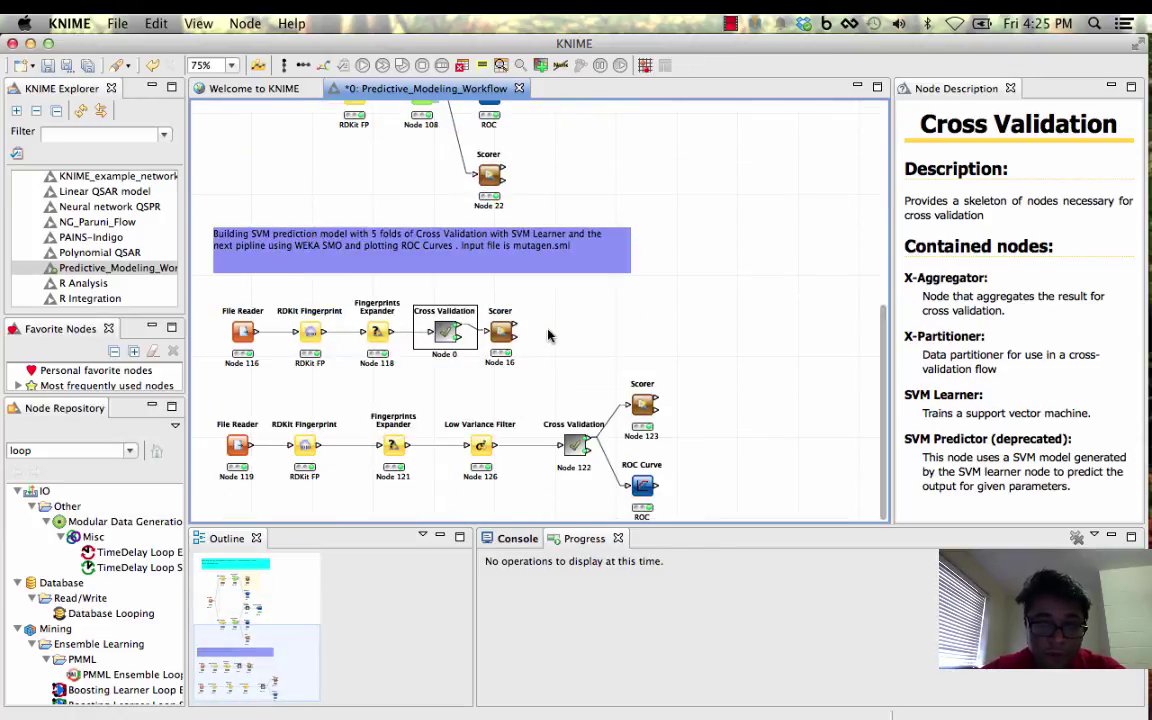